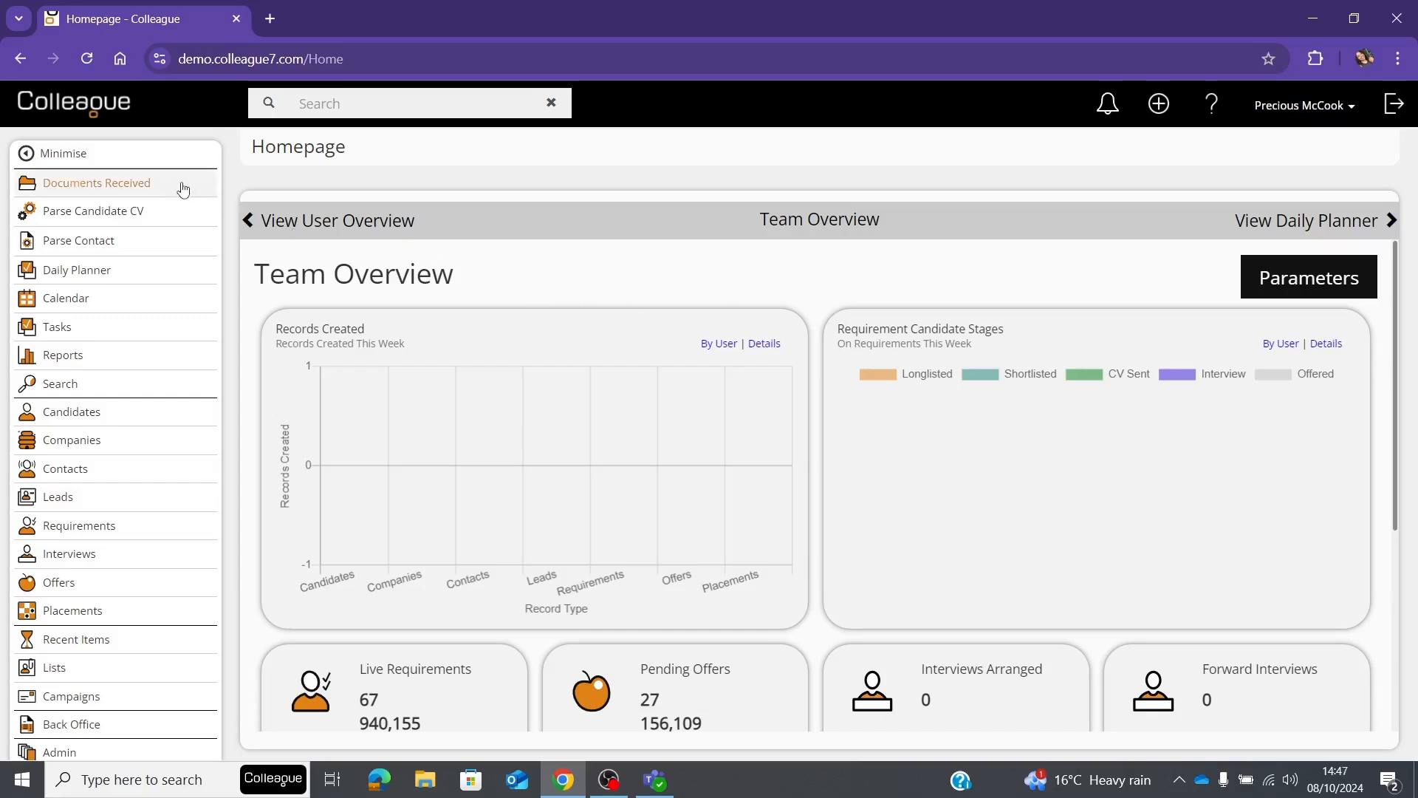
# Step: Open the candidate search and look through the available search criteria
pyautogui.click(103, 383)
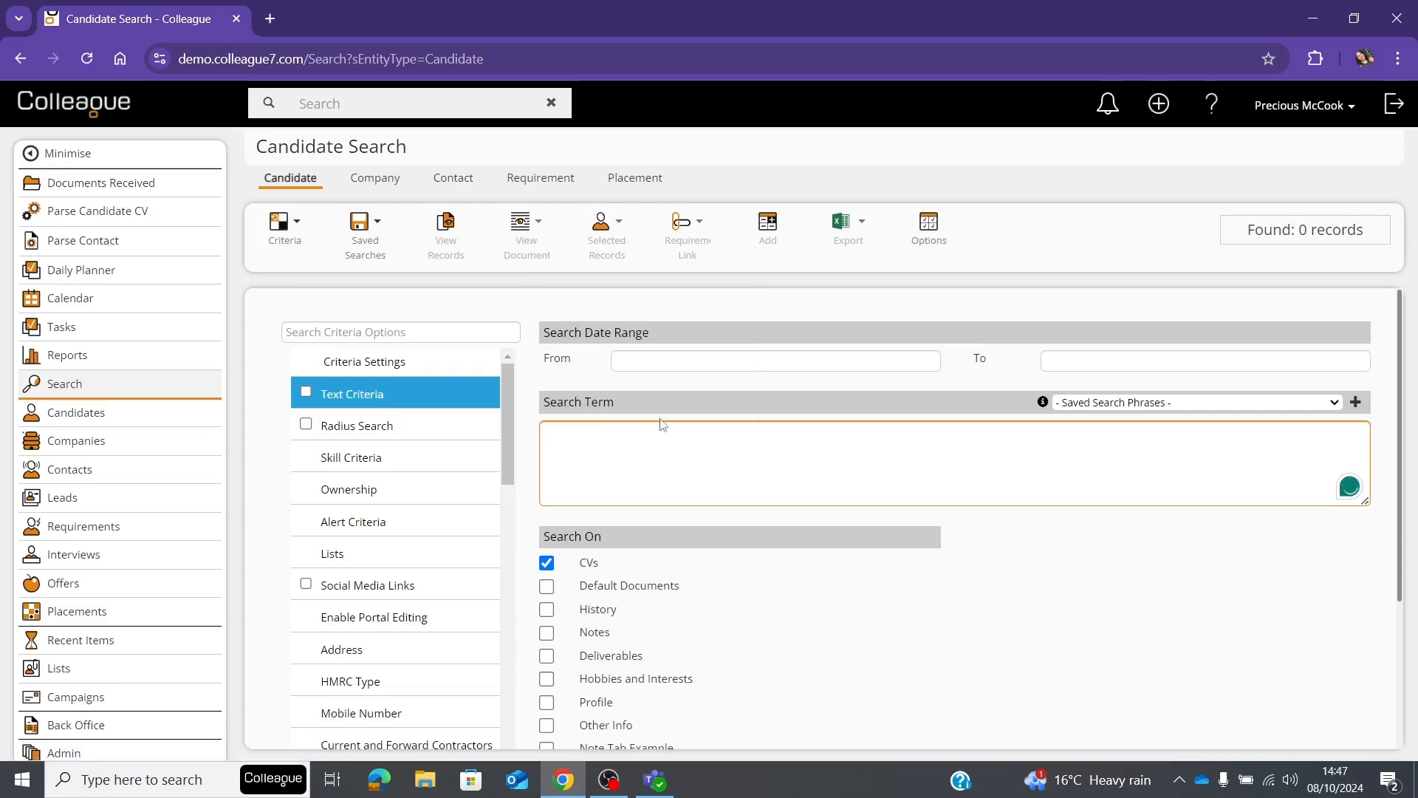
pyautogui.scroll(-2, 443, 415)
pyautogui.scroll(-6, 443, 417)
pyautogui.scroll(8, 451, 429)
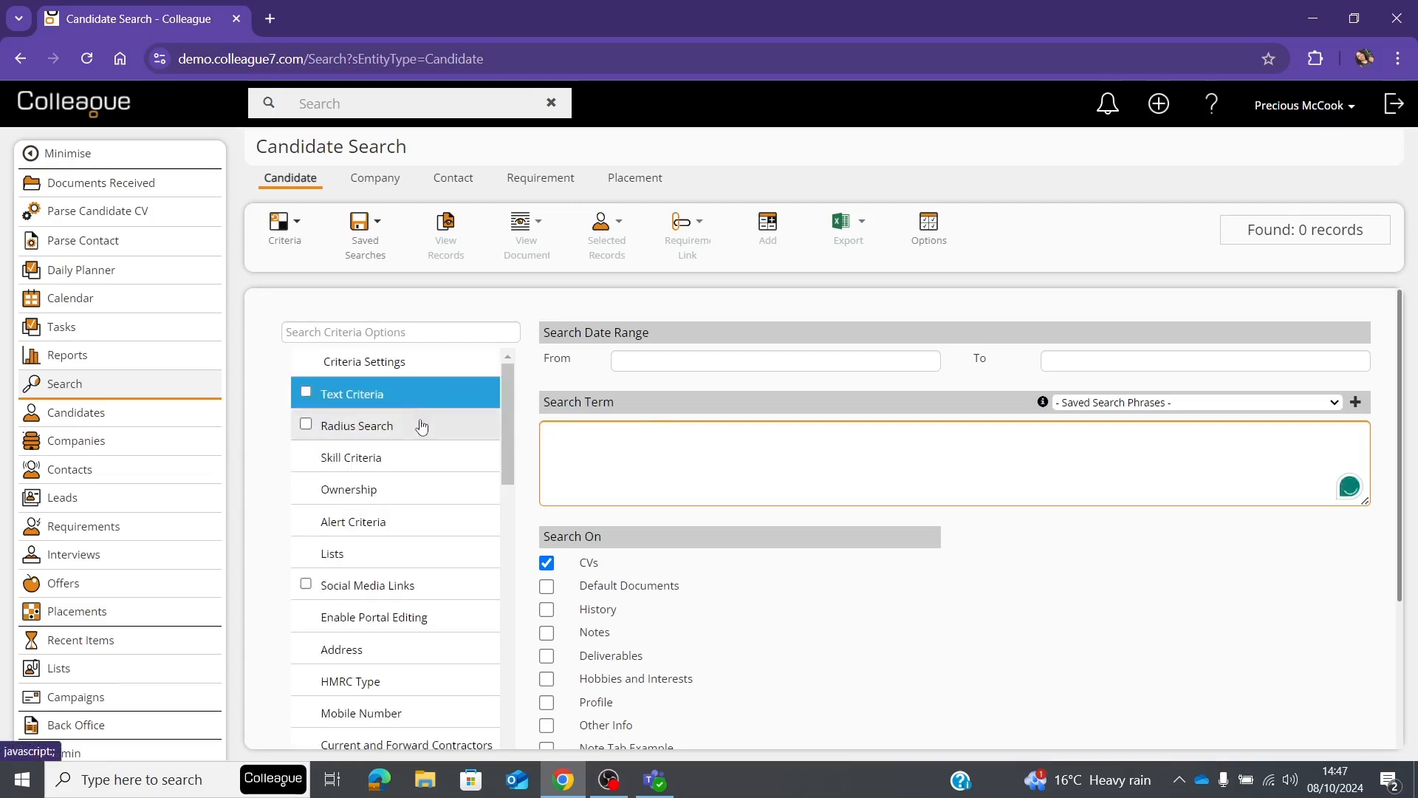
# Step: Set the Ownership criteria to include All Users, Demo Users, Leavers, Management Team and Resourcers
pyautogui.click(412, 488)
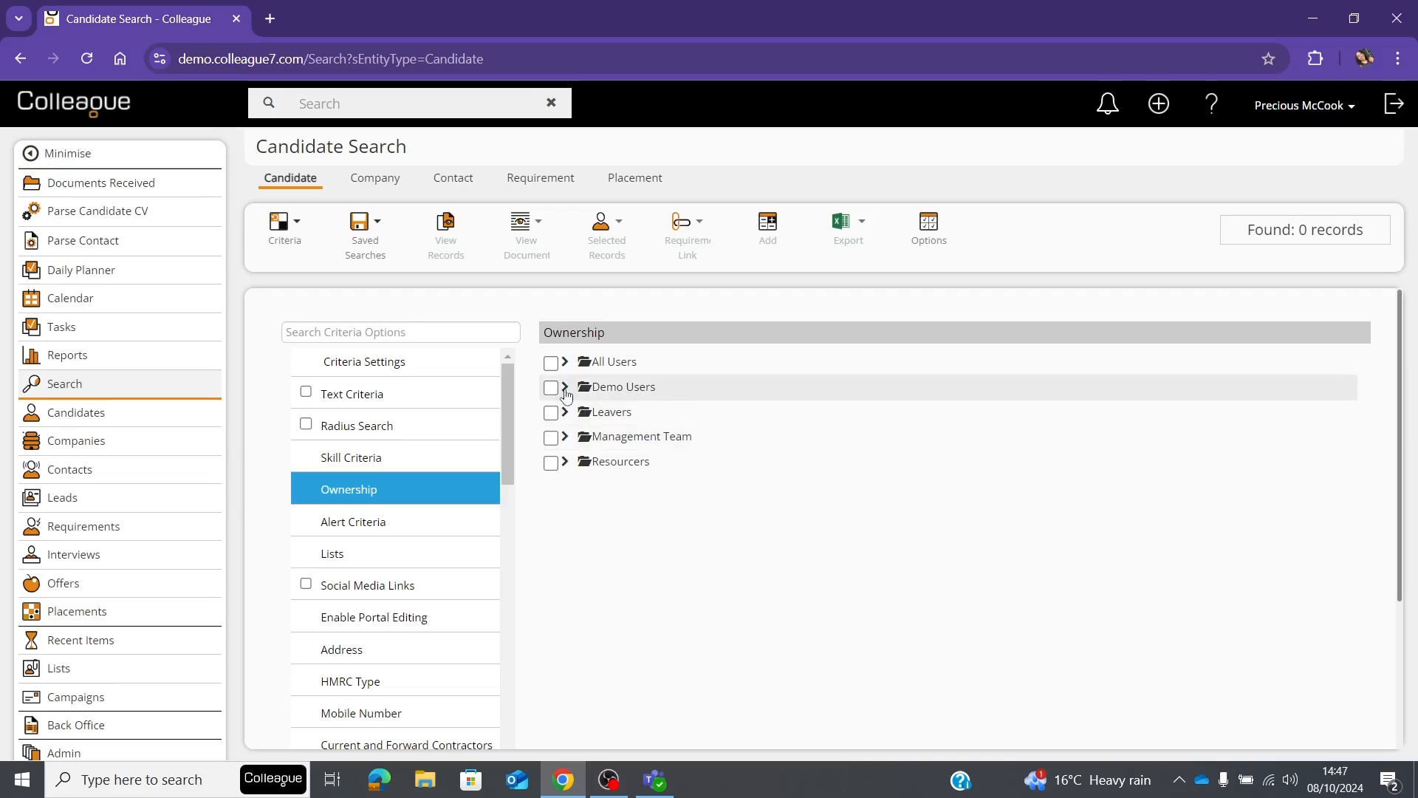
pyautogui.click(550, 362)
pyautogui.click(550, 387)
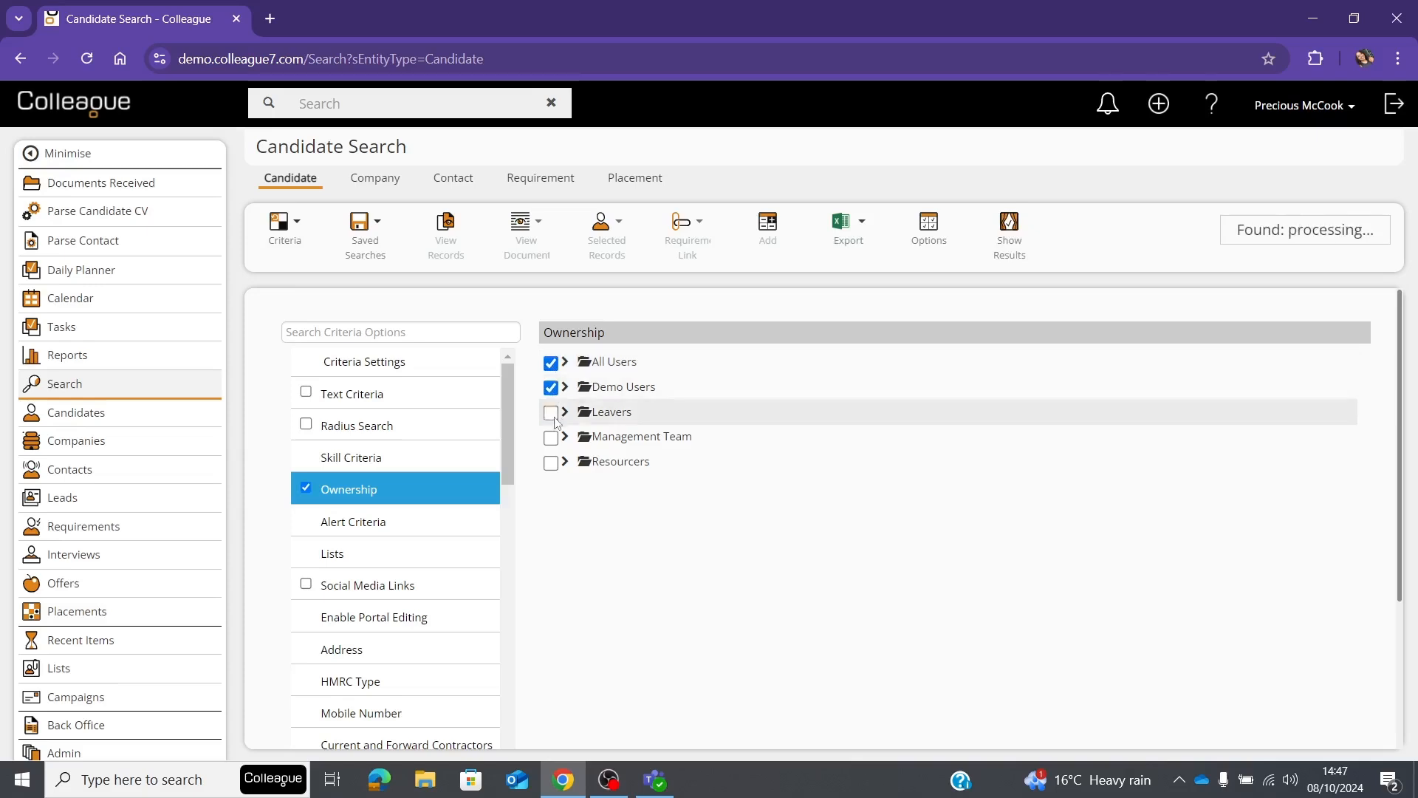
pyautogui.click(550, 412)
pyautogui.click(550, 438)
pyautogui.click(550, 463)
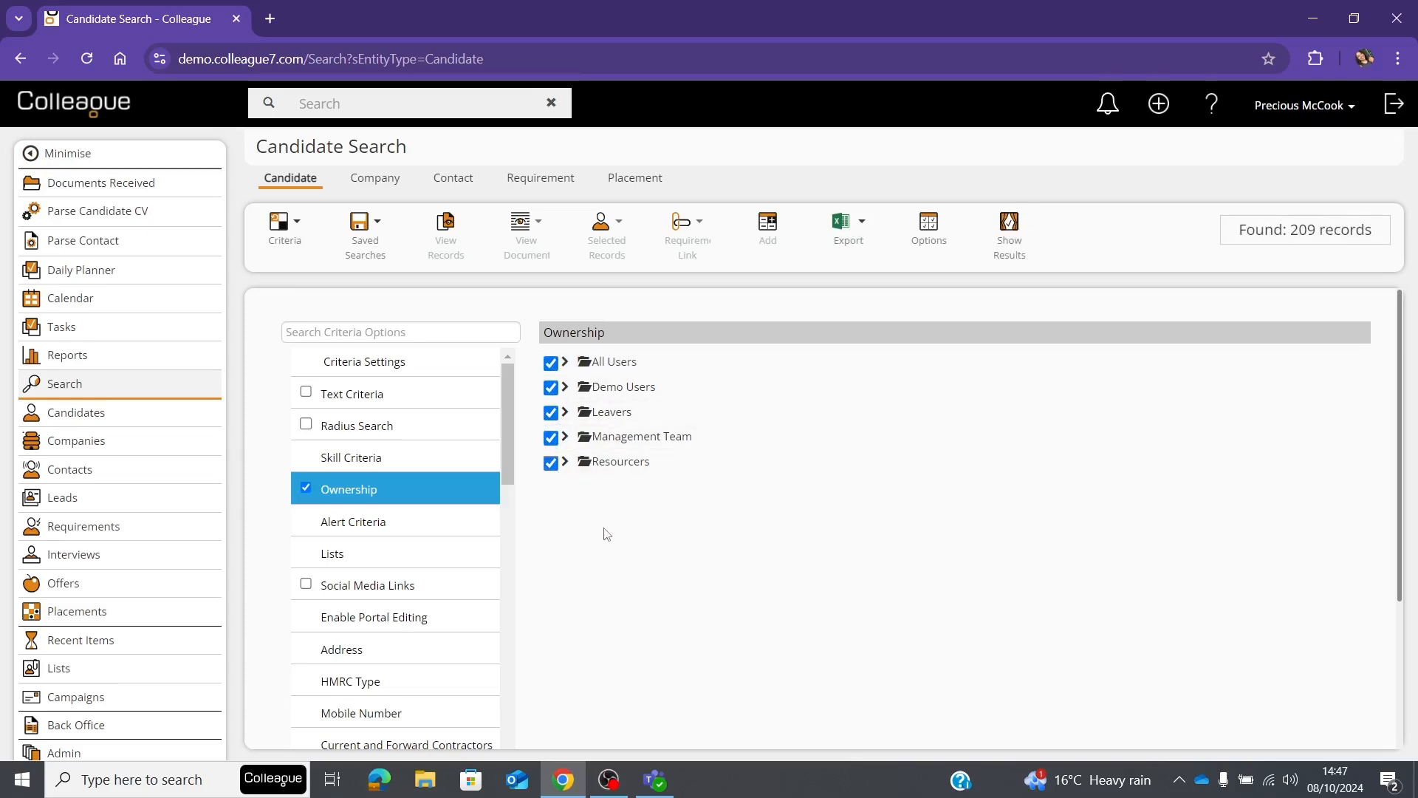
# Step: Remove Leavers, Management Team and Resourcers from the Ownership criteria
pyautogui.click(550, 412)
pyautogui.click(550, 437)
pyautogui.click(550, 463)
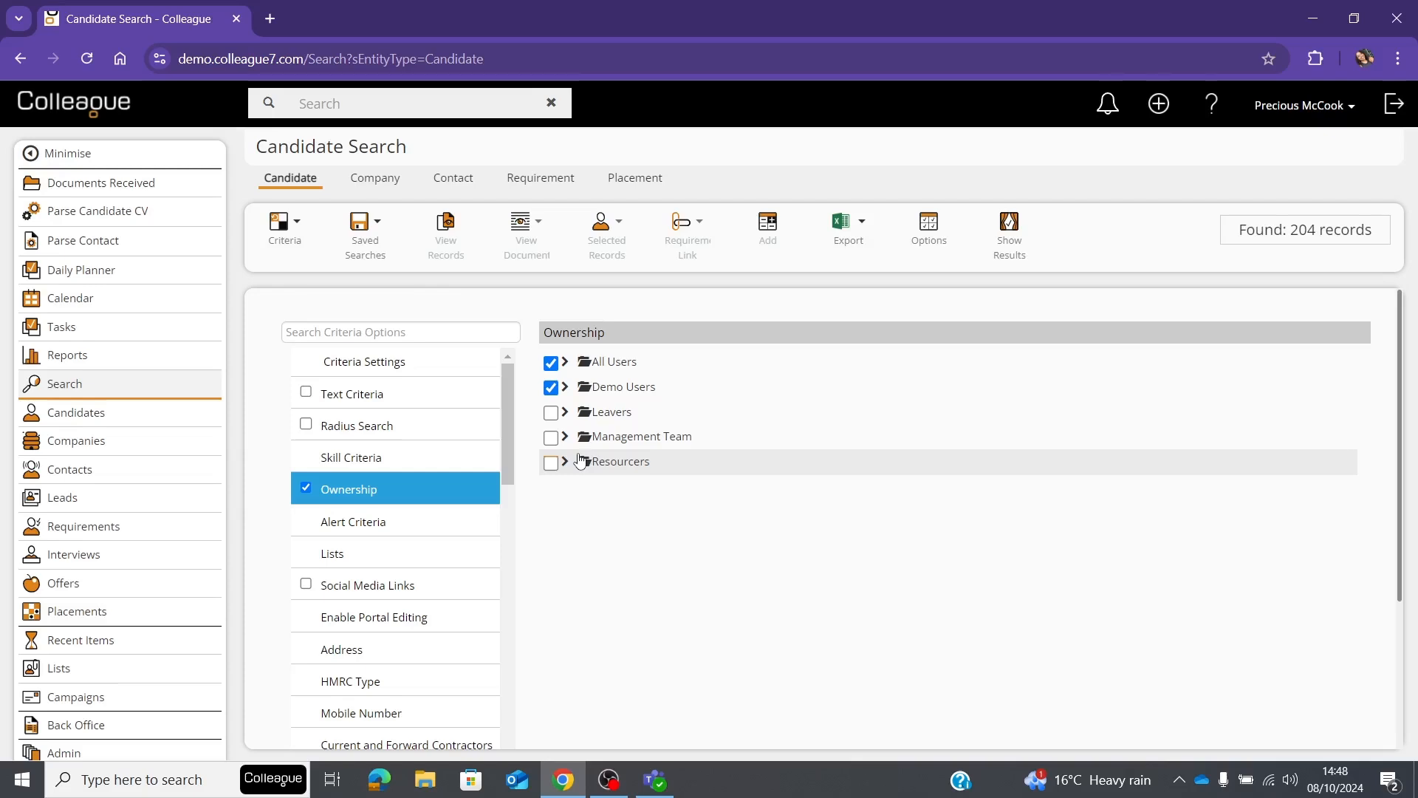
# Step: Include Leavers, Management Team and Resourcers in the Ownership criteria again
pyautogui.click(550, 411)
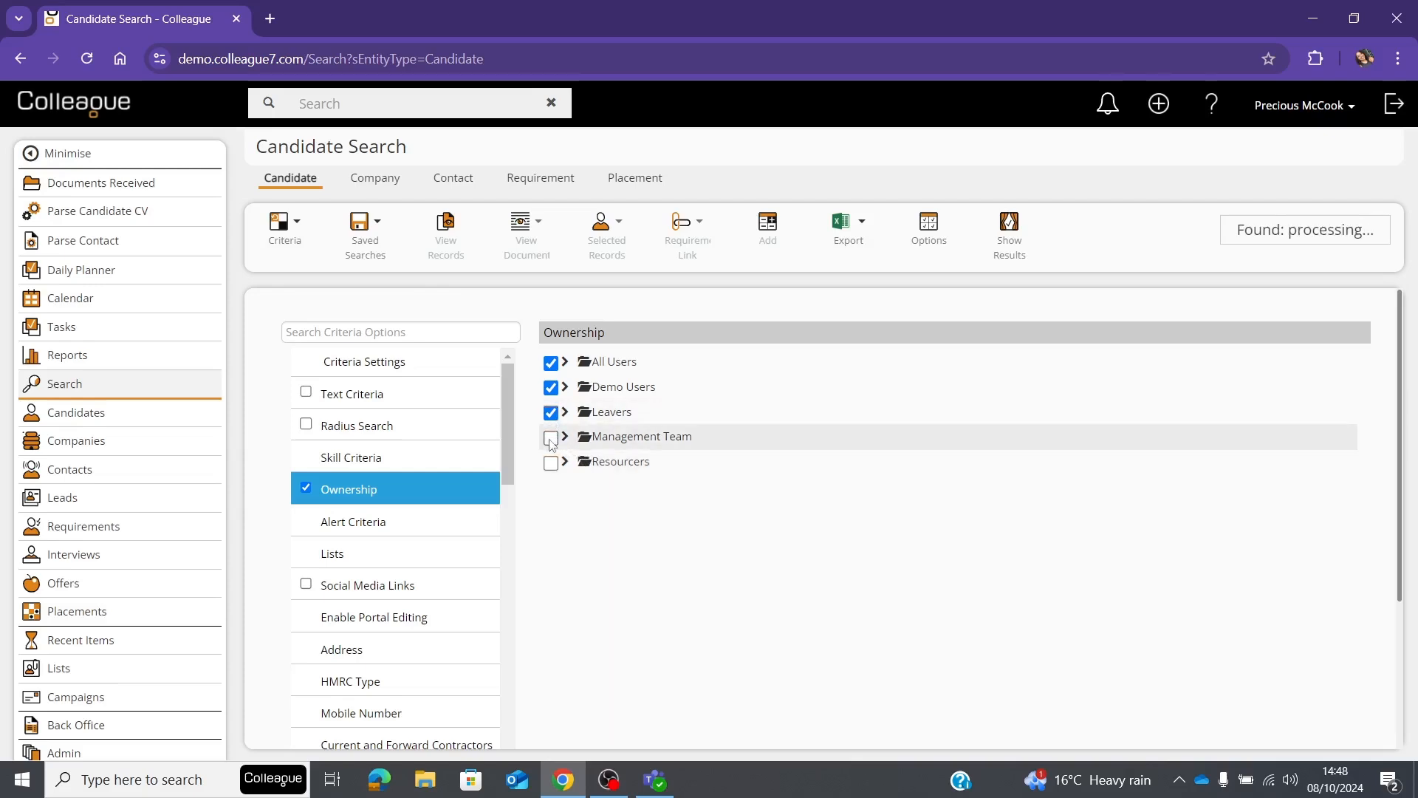
pyautogui.click(550, 436)
pyautogui.click(550, 462)
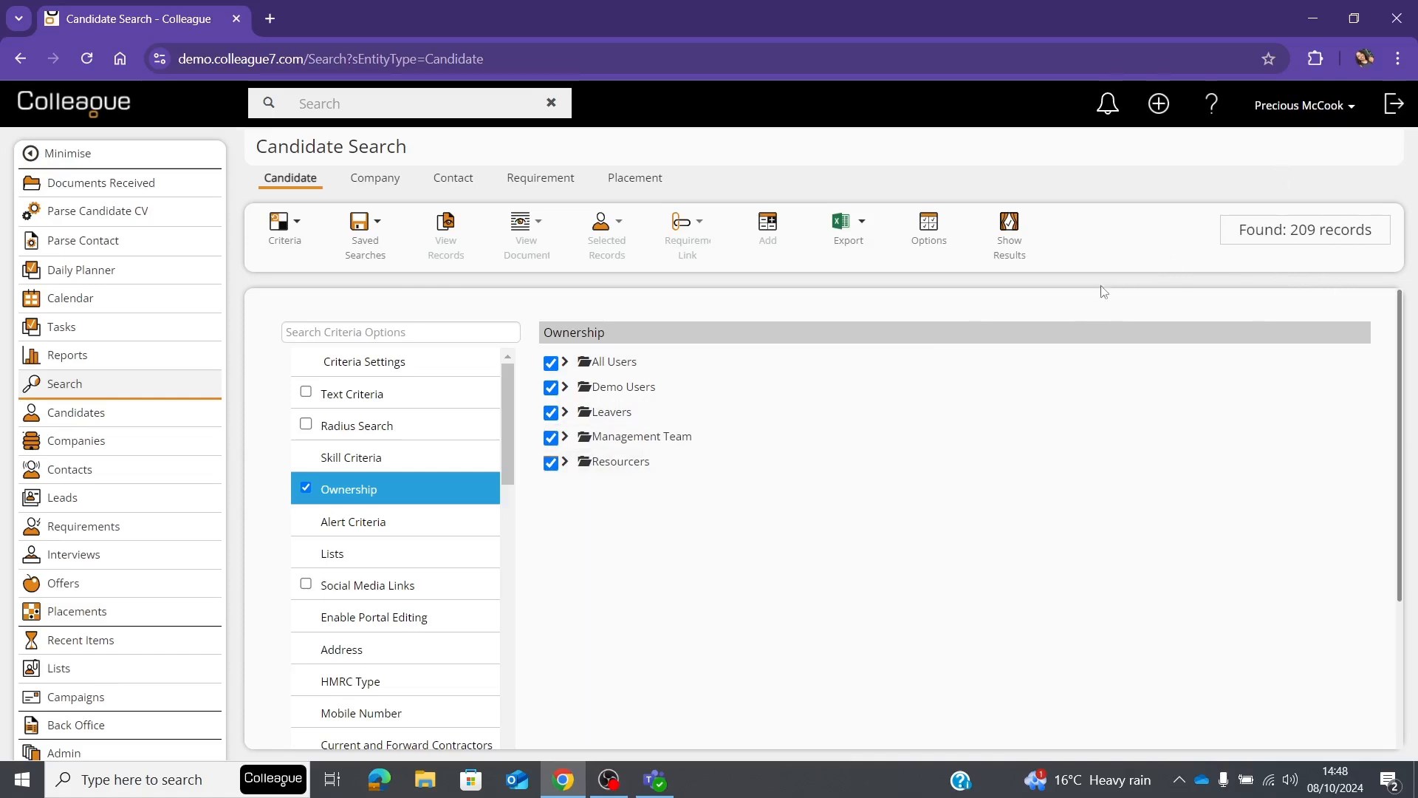
# Step: Show the candidate search results and list 250 entries per page
pyautogui.click(1027, 235)
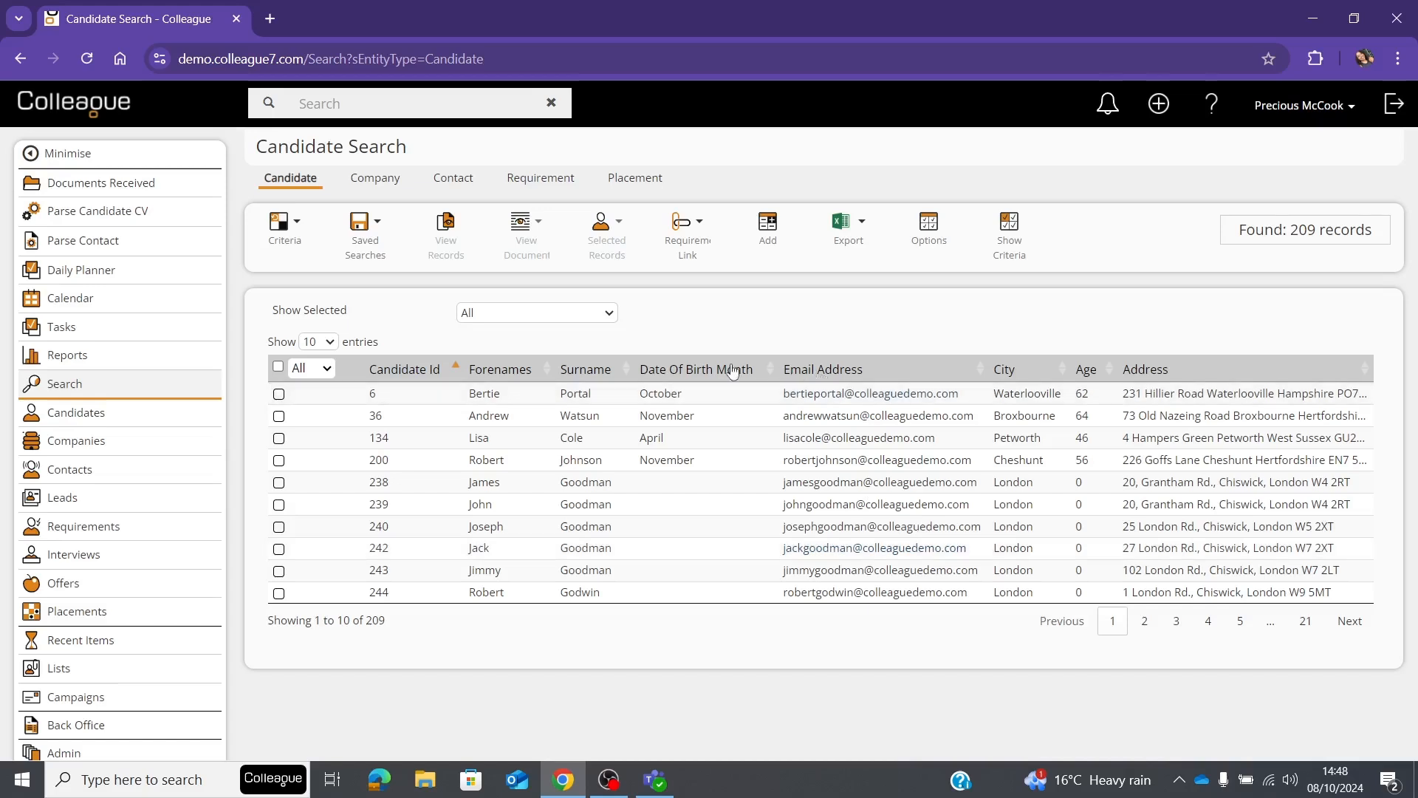
pyautogui.click(330, 343)
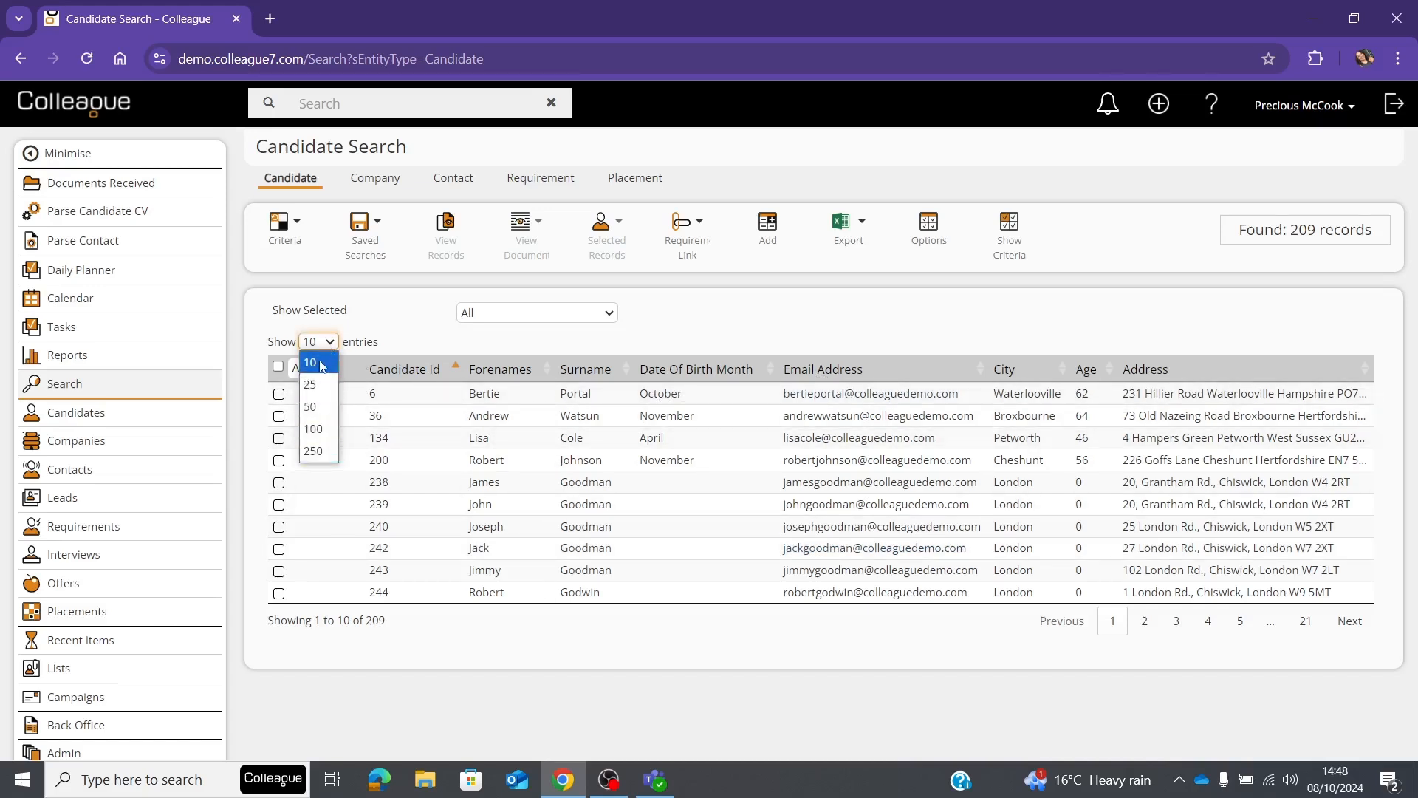
pyautogui.click(329, 450)
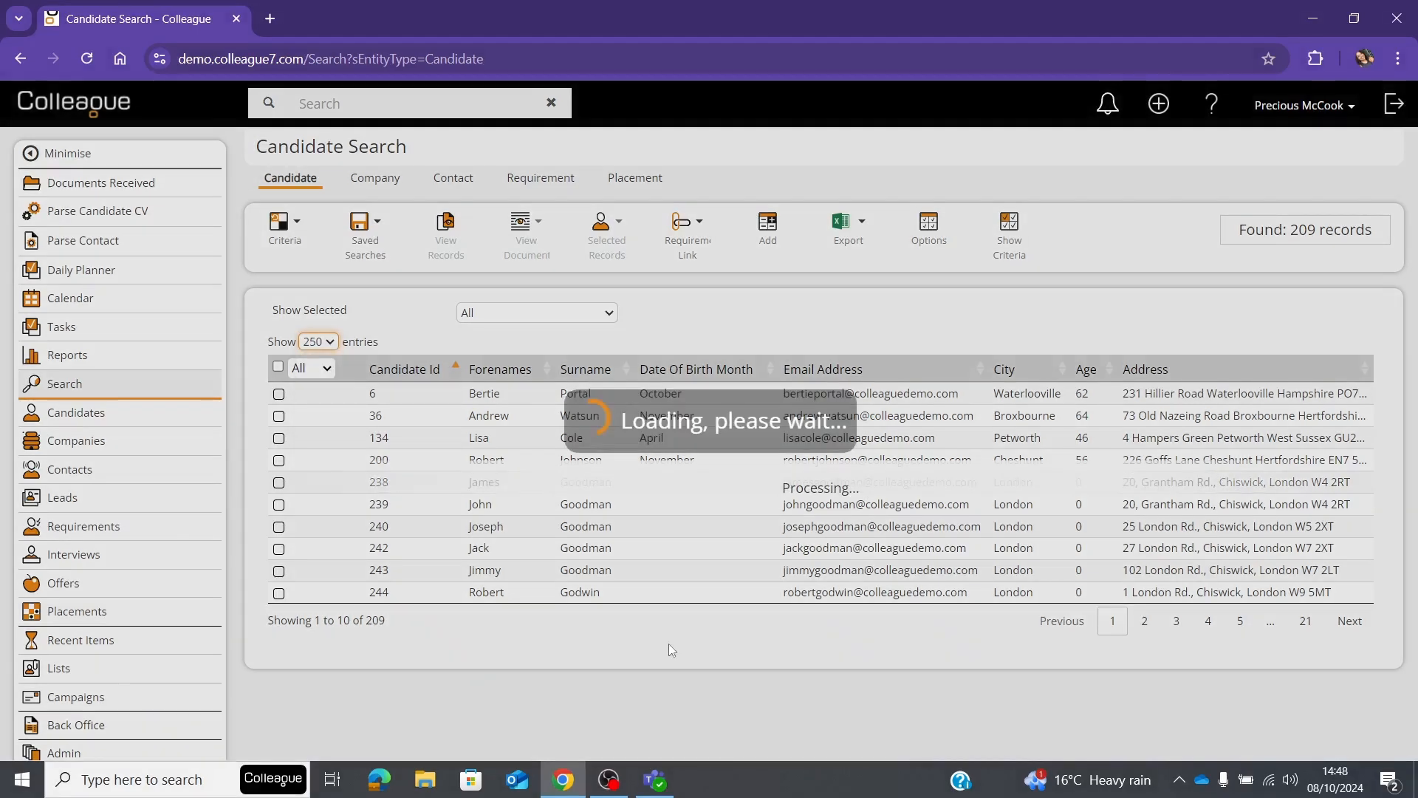
pyautogui.scroll(-1, 708, 434)
pyautogui.scroll(-10, 708, 434)
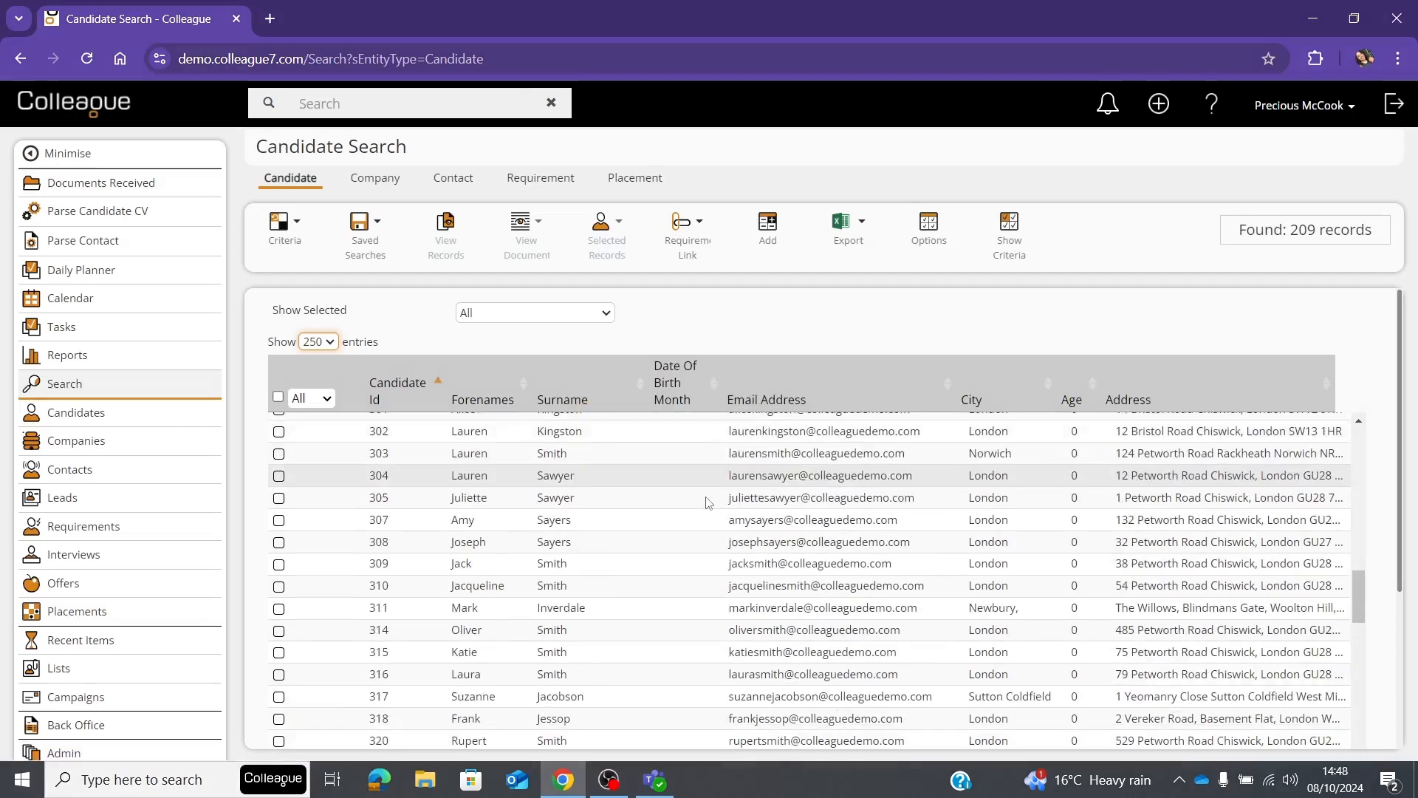
# Step: Select every candidate in the results and clear that selection again
pyautogui.click(519, 313)
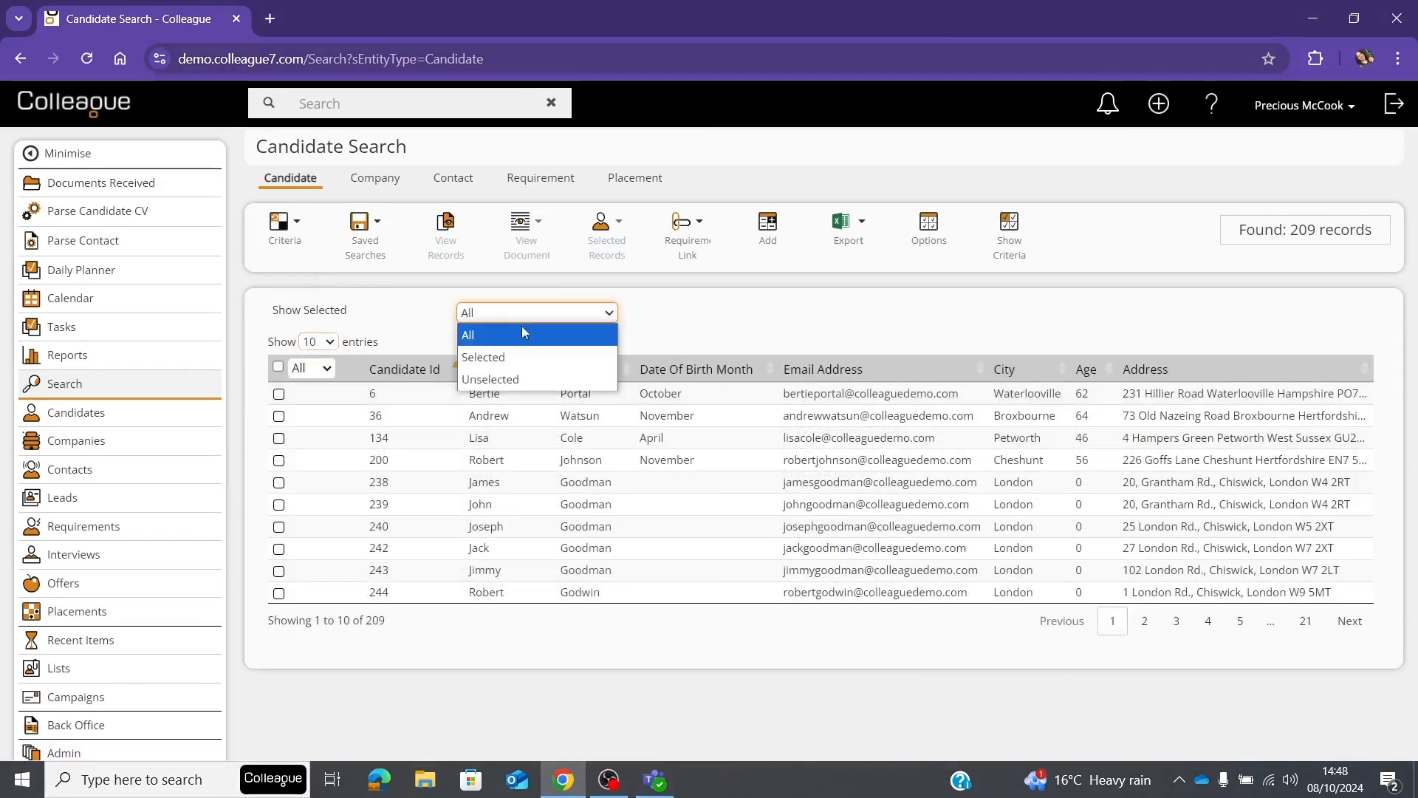
pyautogui.click(710, 331)
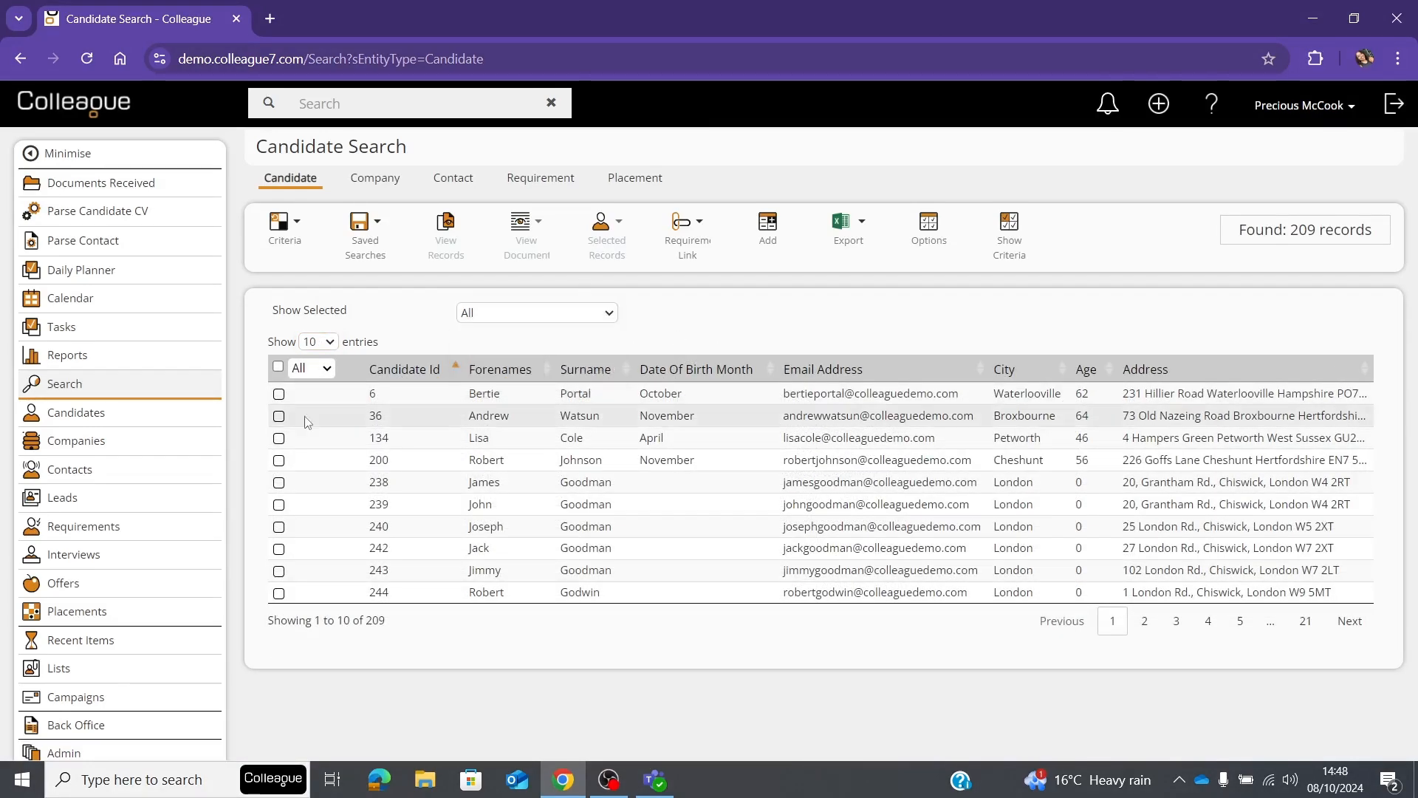
pyautogui.click(278, 367)
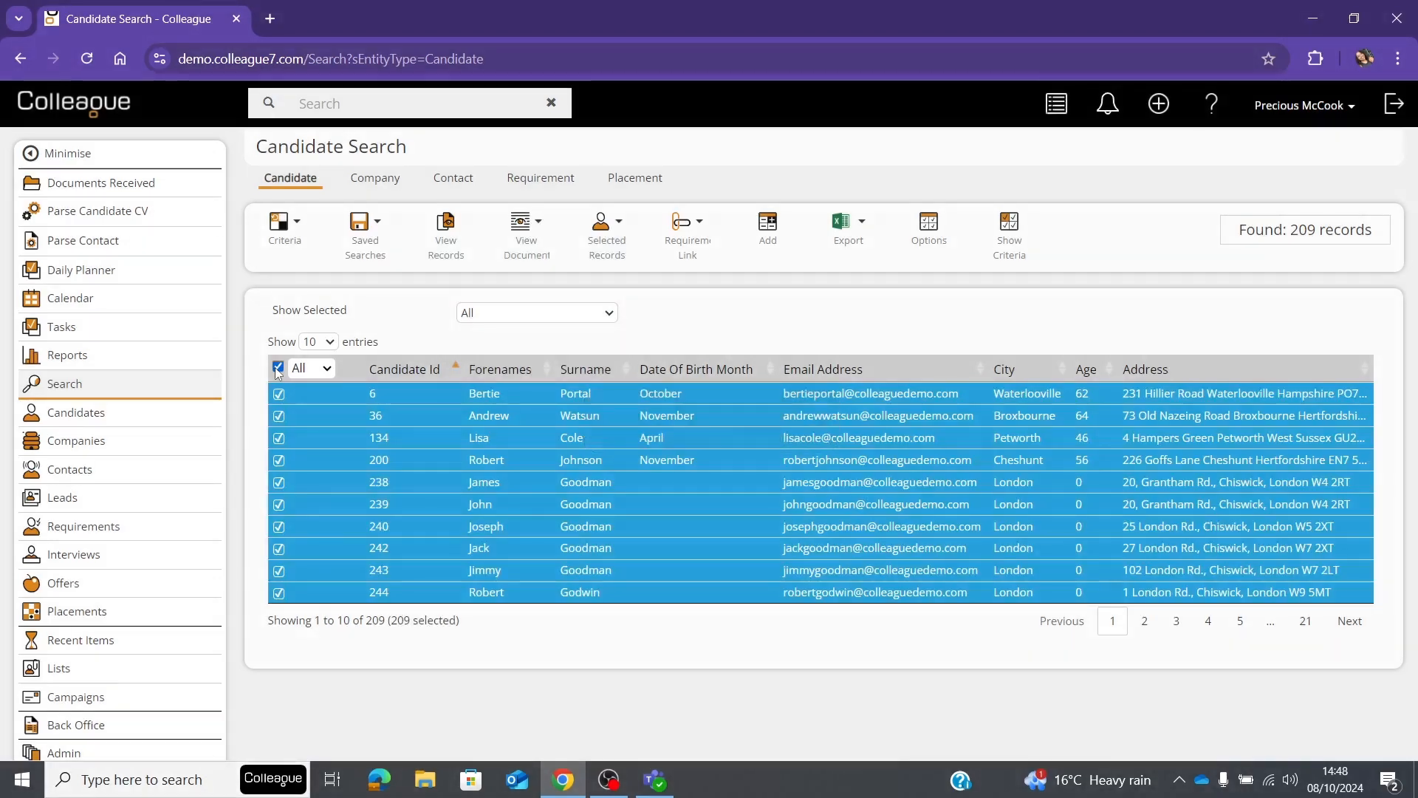
pyautogui.click(277, 367)
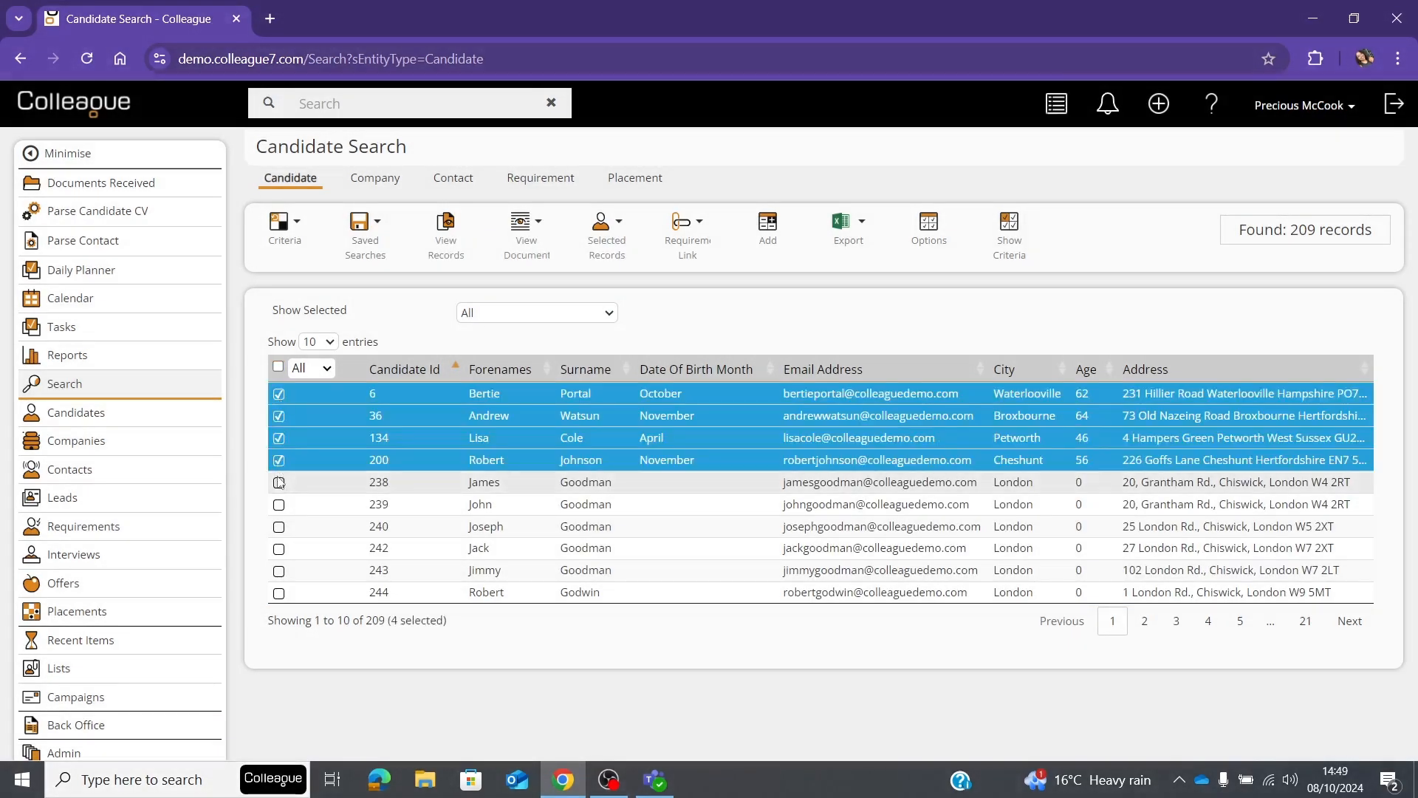
# Step: Select the first seven candidates in the results list
pyautogui.click(278, 482)
pyautogui.click(278, 527)
pyautogui.click(280, 505)
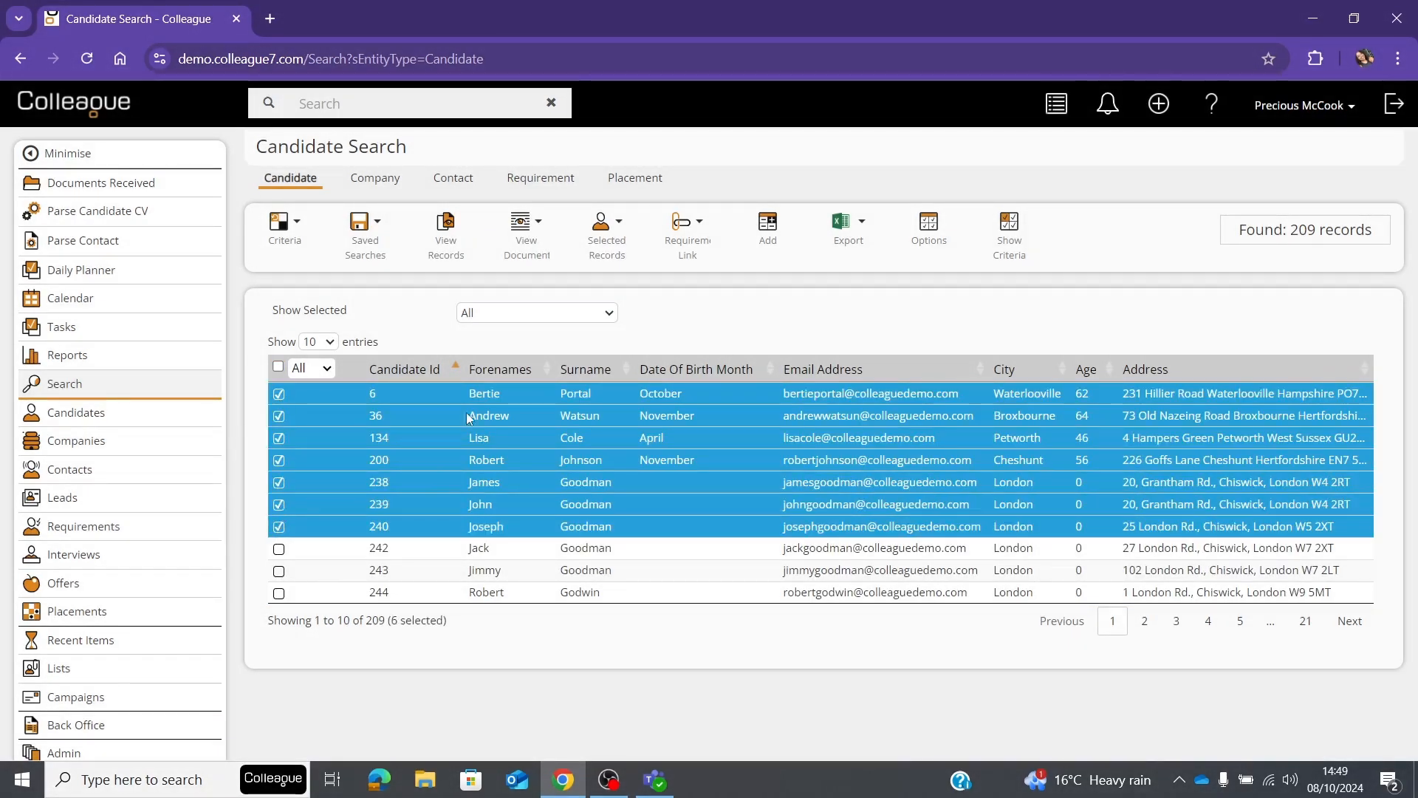
# Step: View the results filtered to Unselected and to Selected candidates, and return the list to All
pyautogui.click(523, 316)
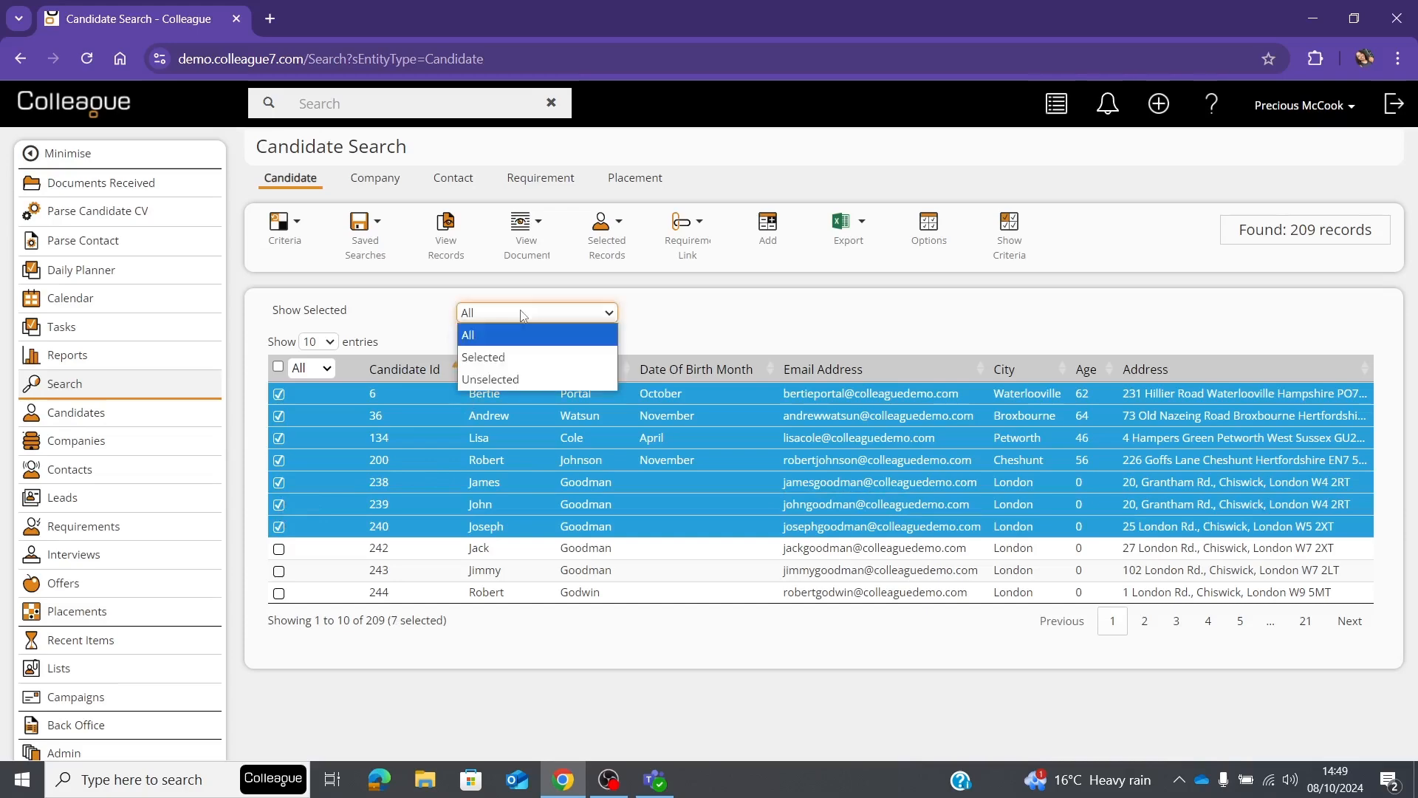
pyautogui.click(534, 380)
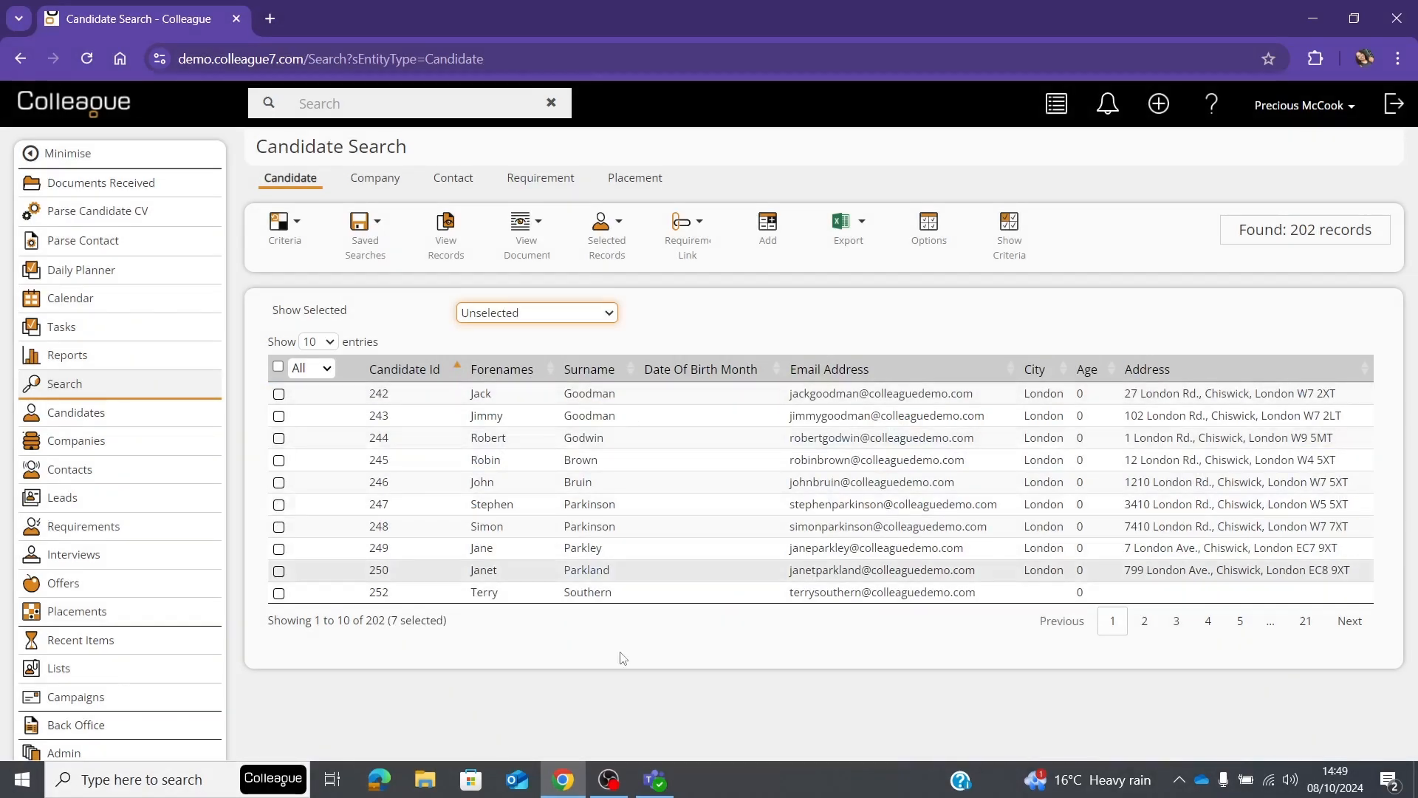
pyautogui.click(530, 312)
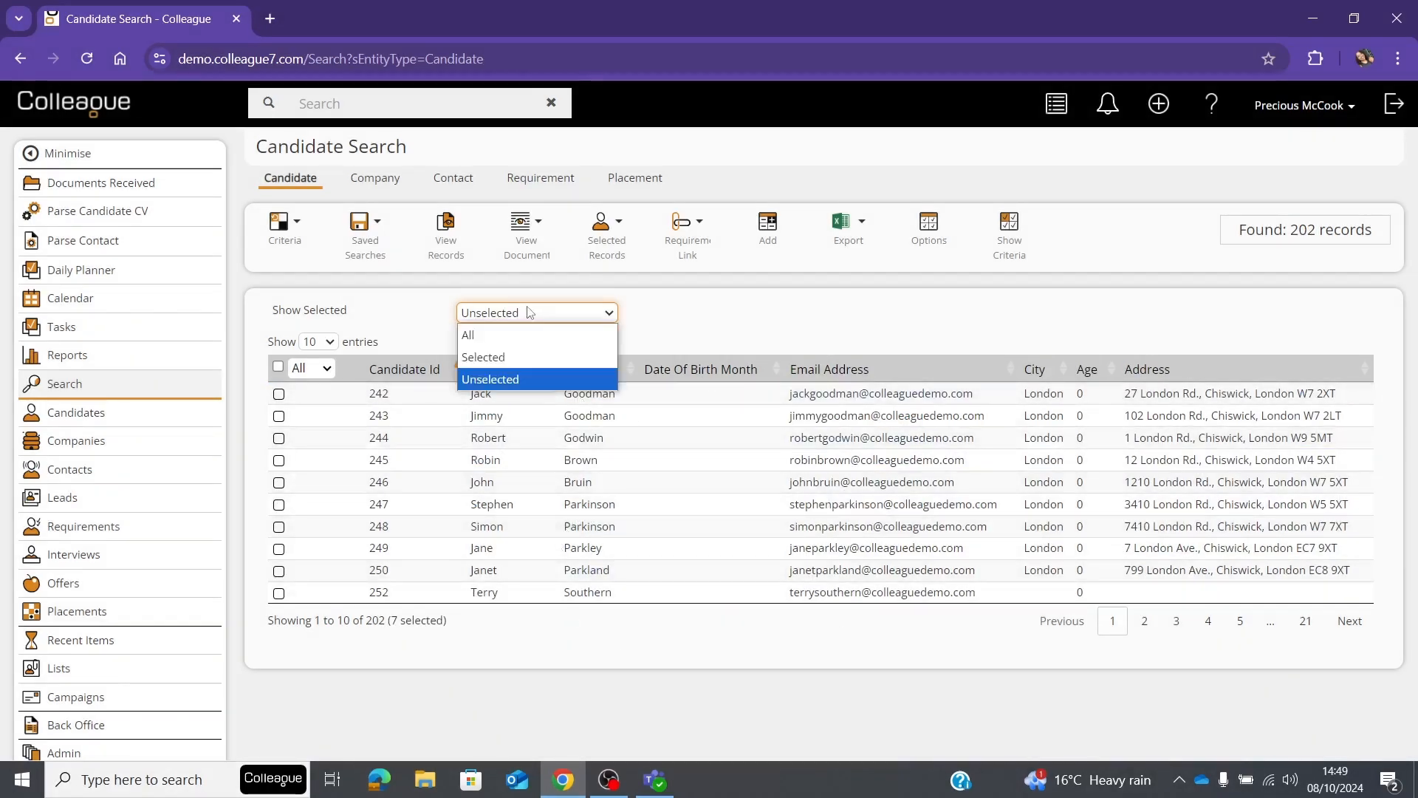
pyautogui.click(521, 356)
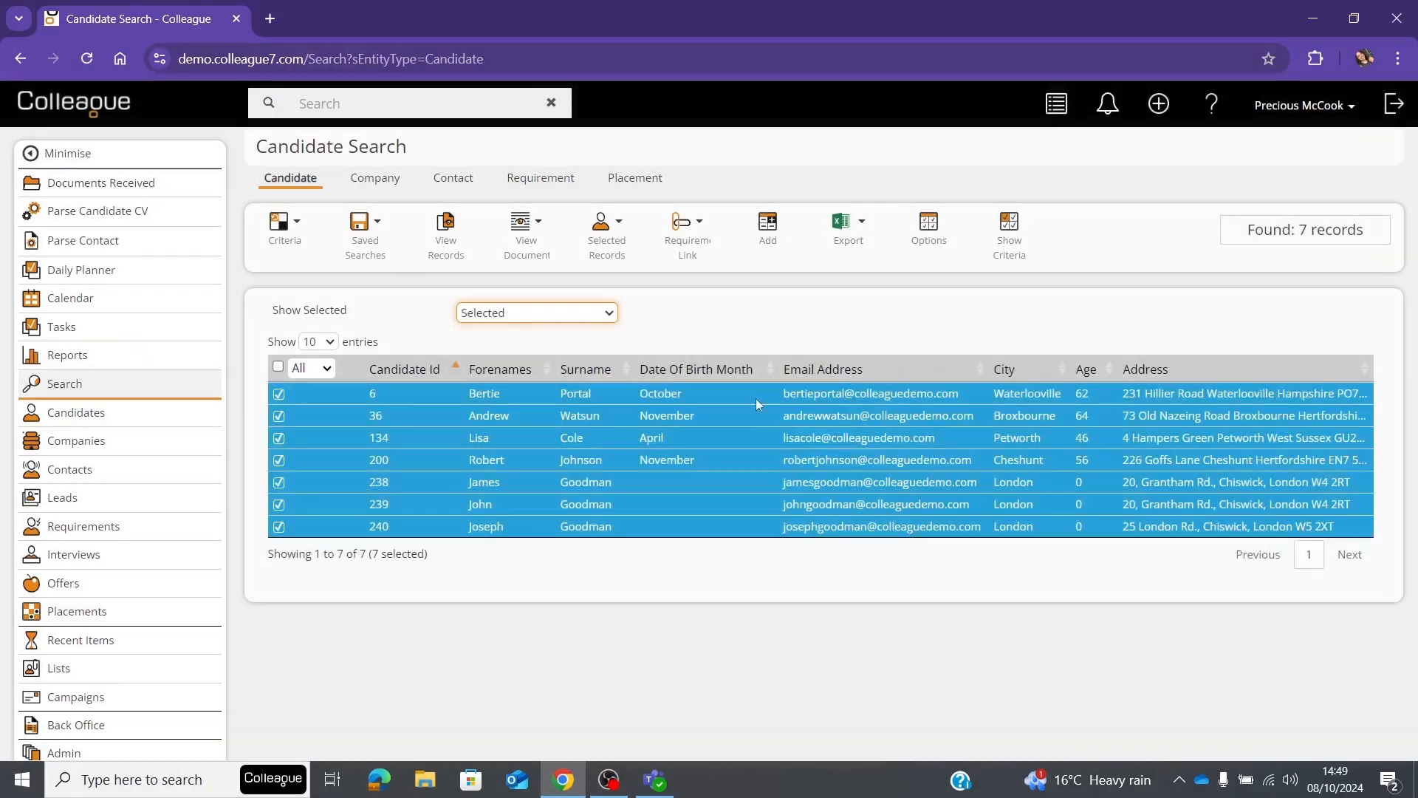
pyautogui.click(532, 312)
pyautogui.click(501, 336)
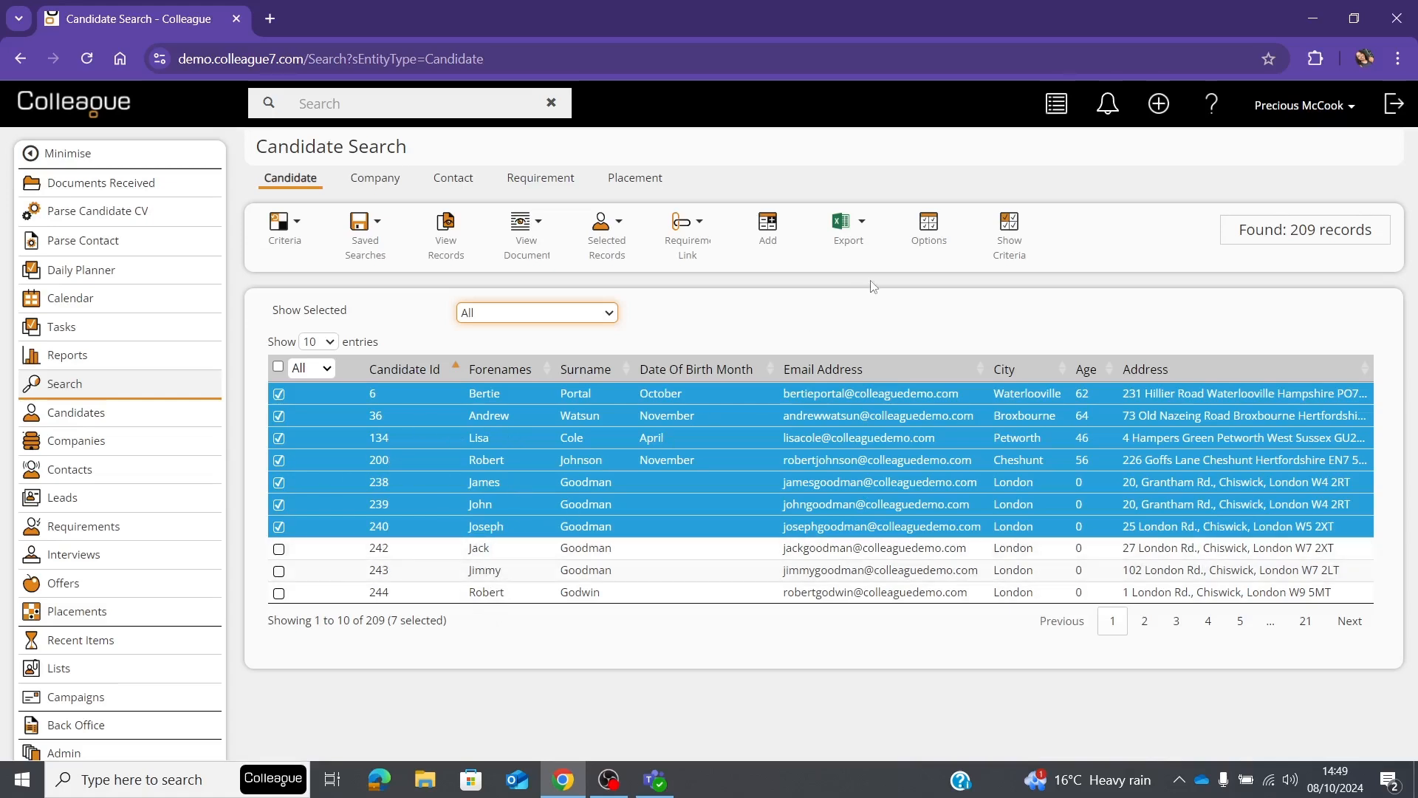
# Step: Browse the selected candidates' records forward and back in the Summary View, and close it
pyautogui.click(1056, 104)
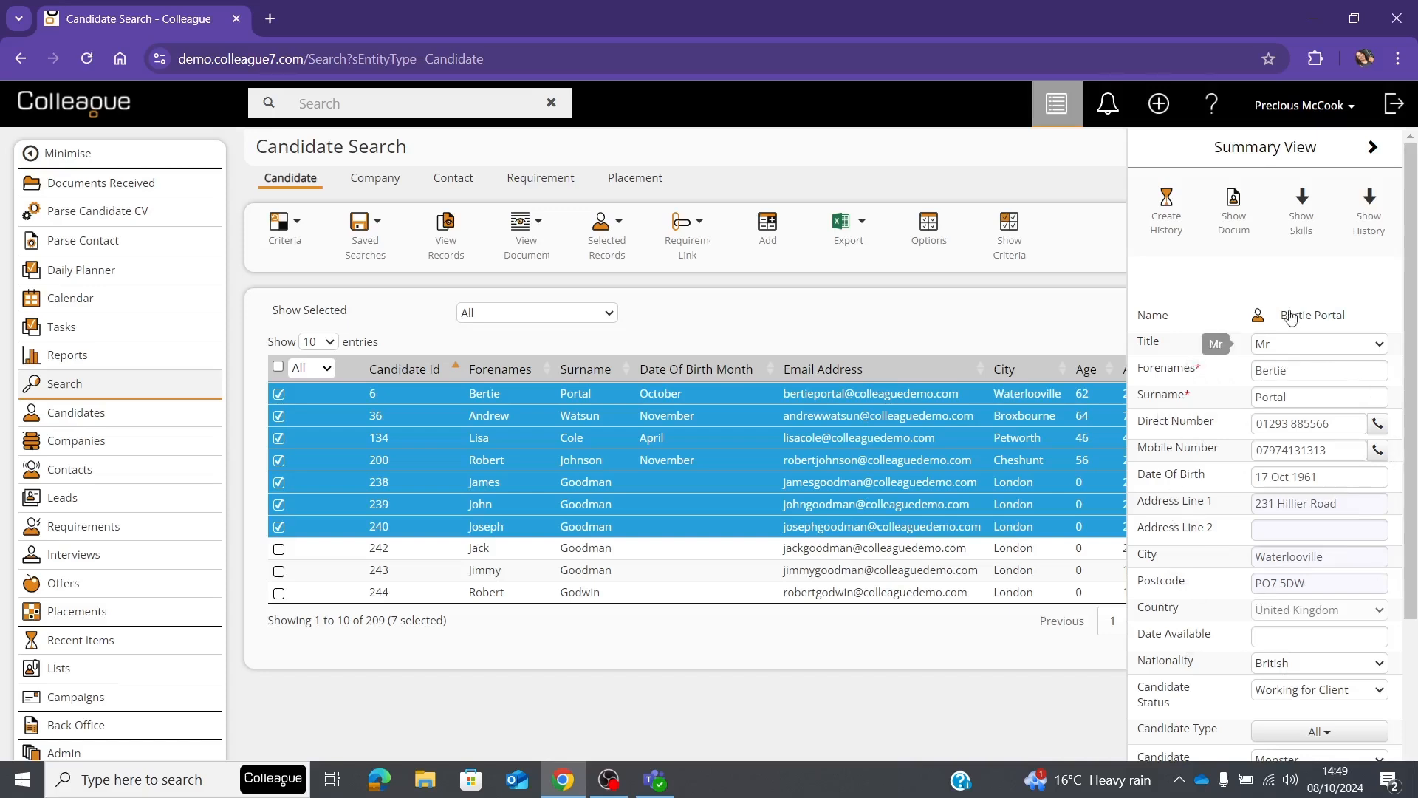
pyautogui.click(1373, 147)
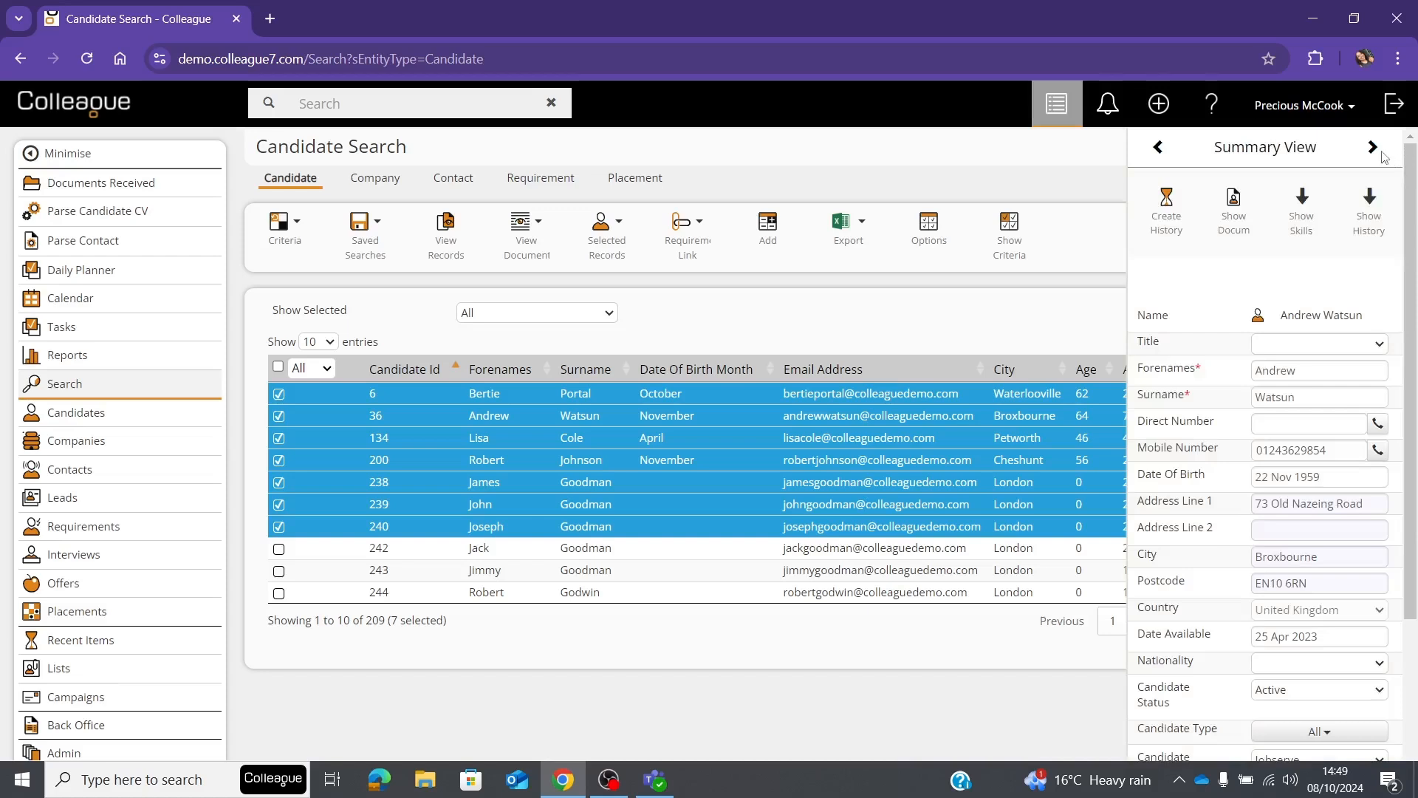
pyautogui.click(1373, 148)
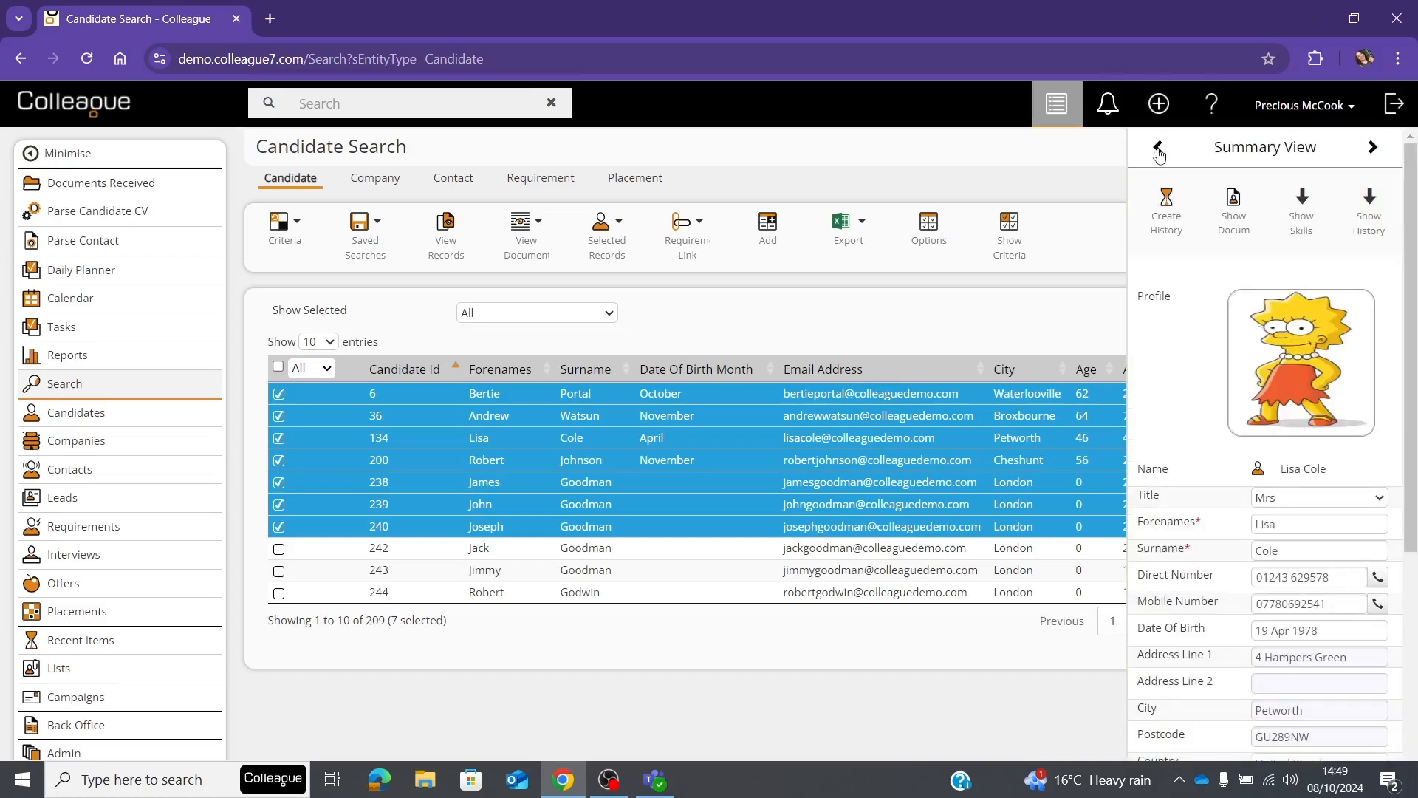
pyautogui.click(1157, 148)
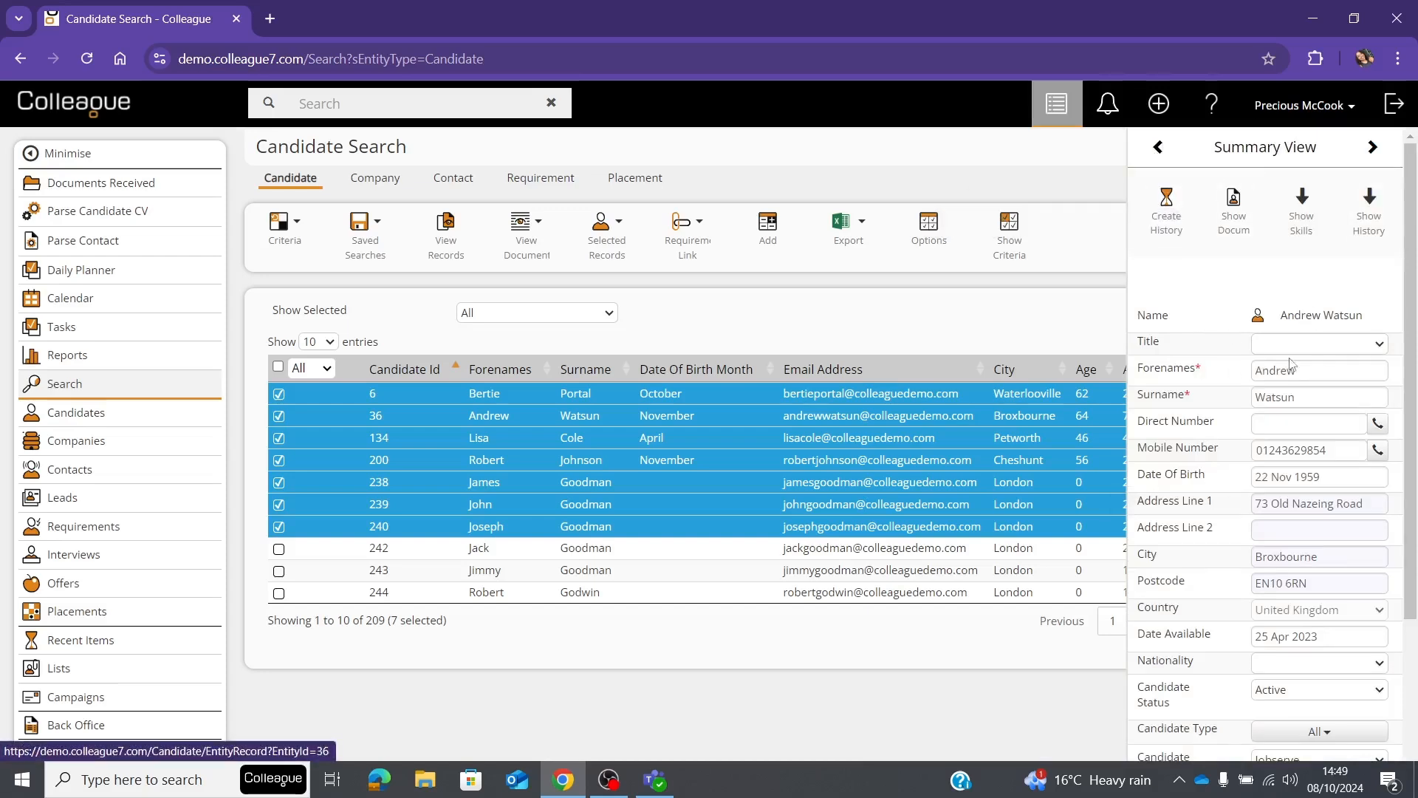
pyautogui.click(1073, 113)
pyautogui.click(1257, 107)
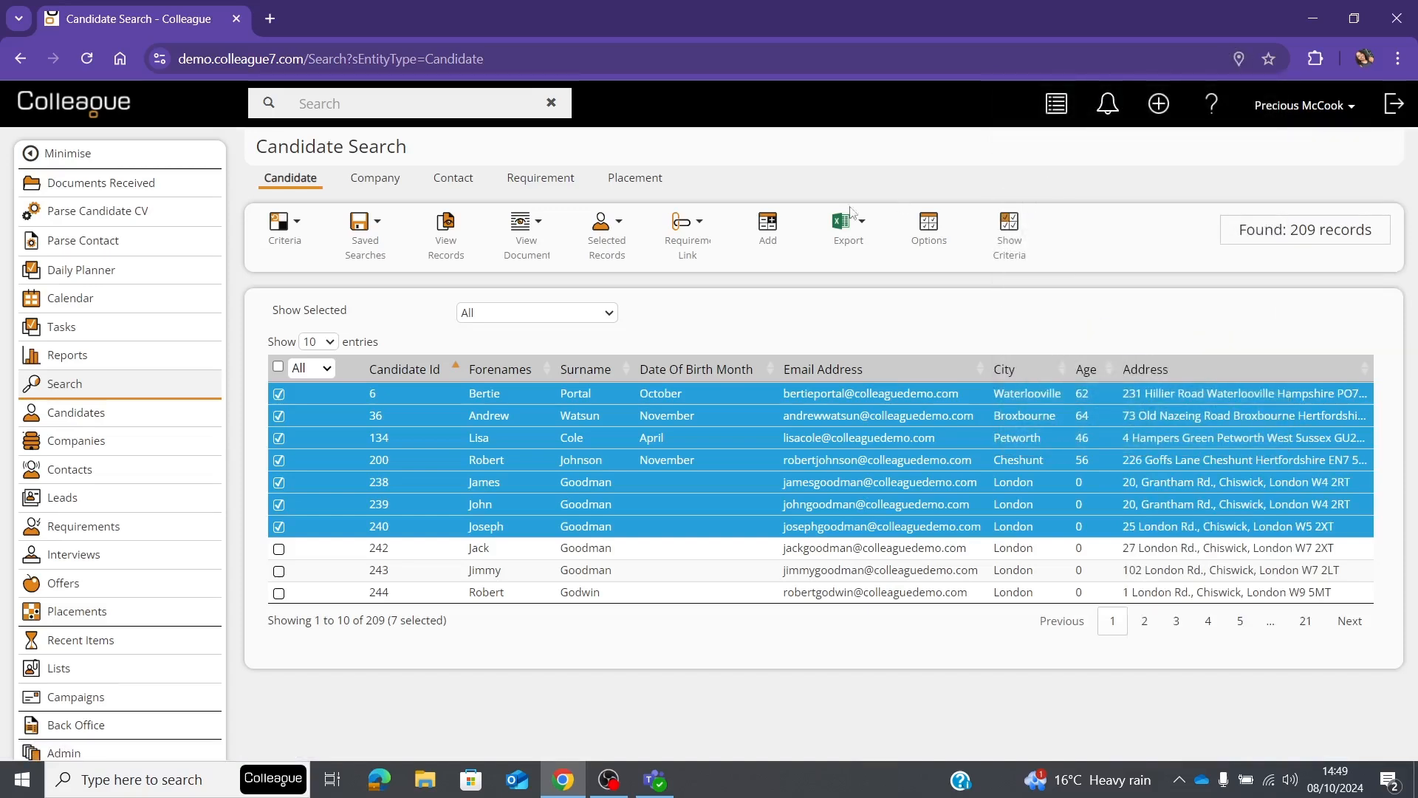
# Step: Export only the selected candidates to a spreadsheet and check the browser's downloads
pyautogui.click(847, 231)
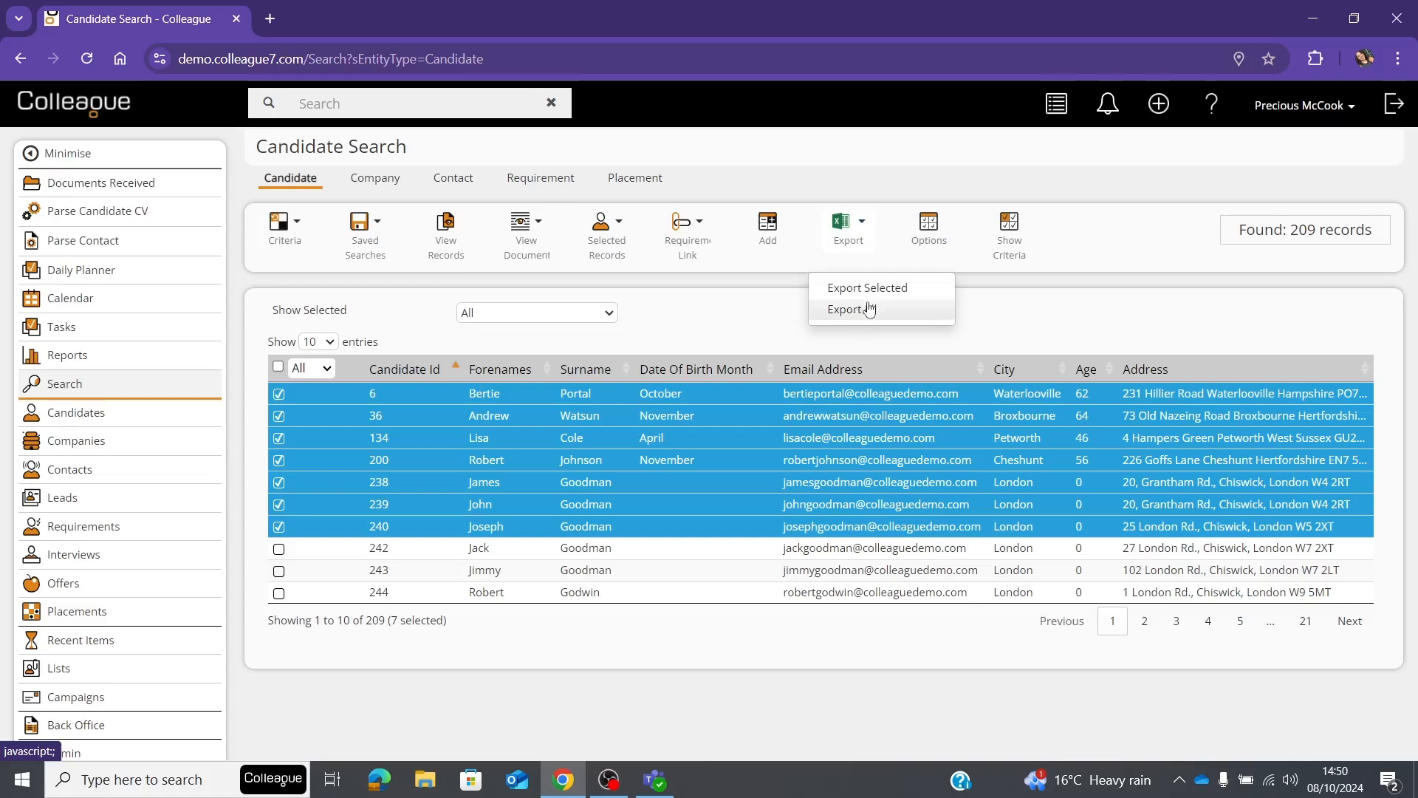
pyautogui.click(890, 293)
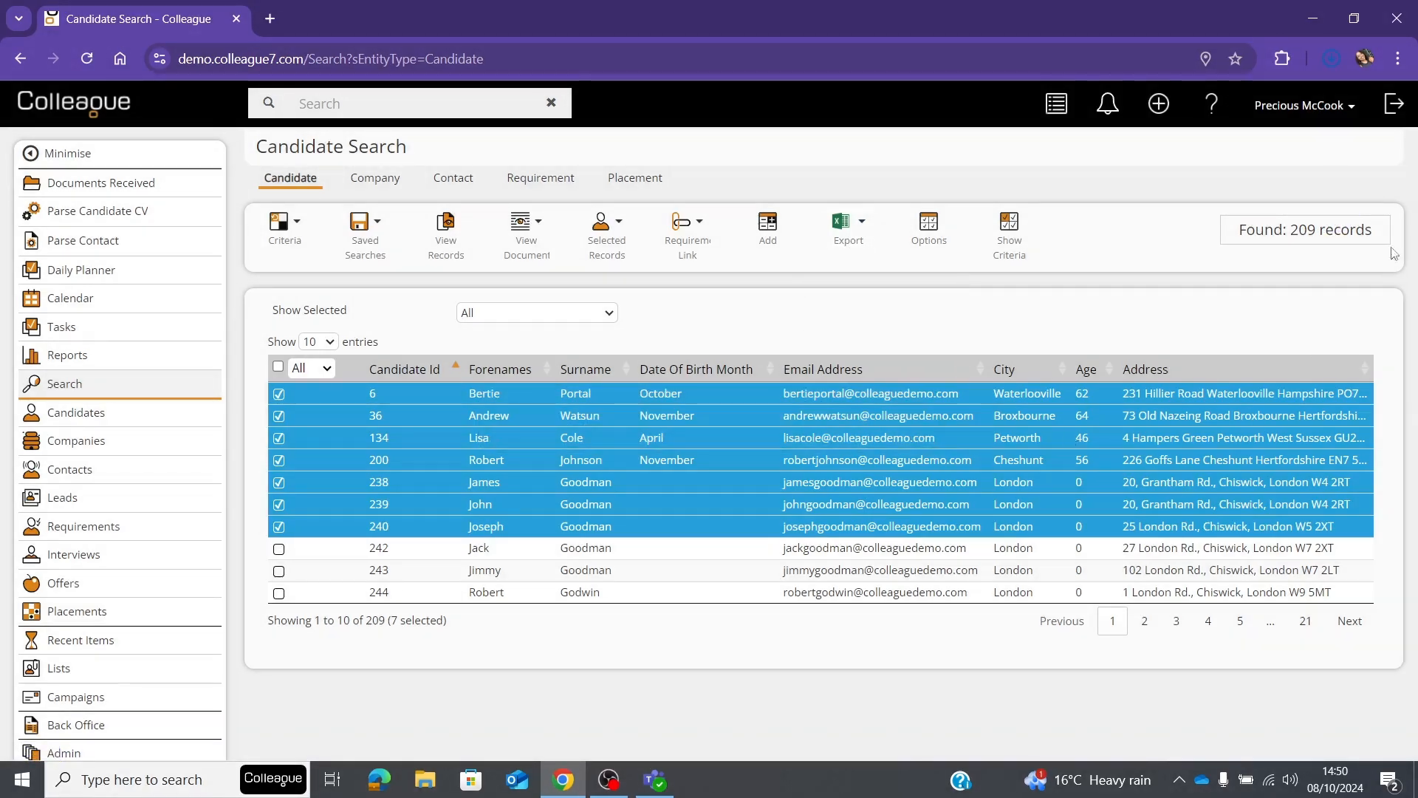
pyautogui.click(1332, 62)
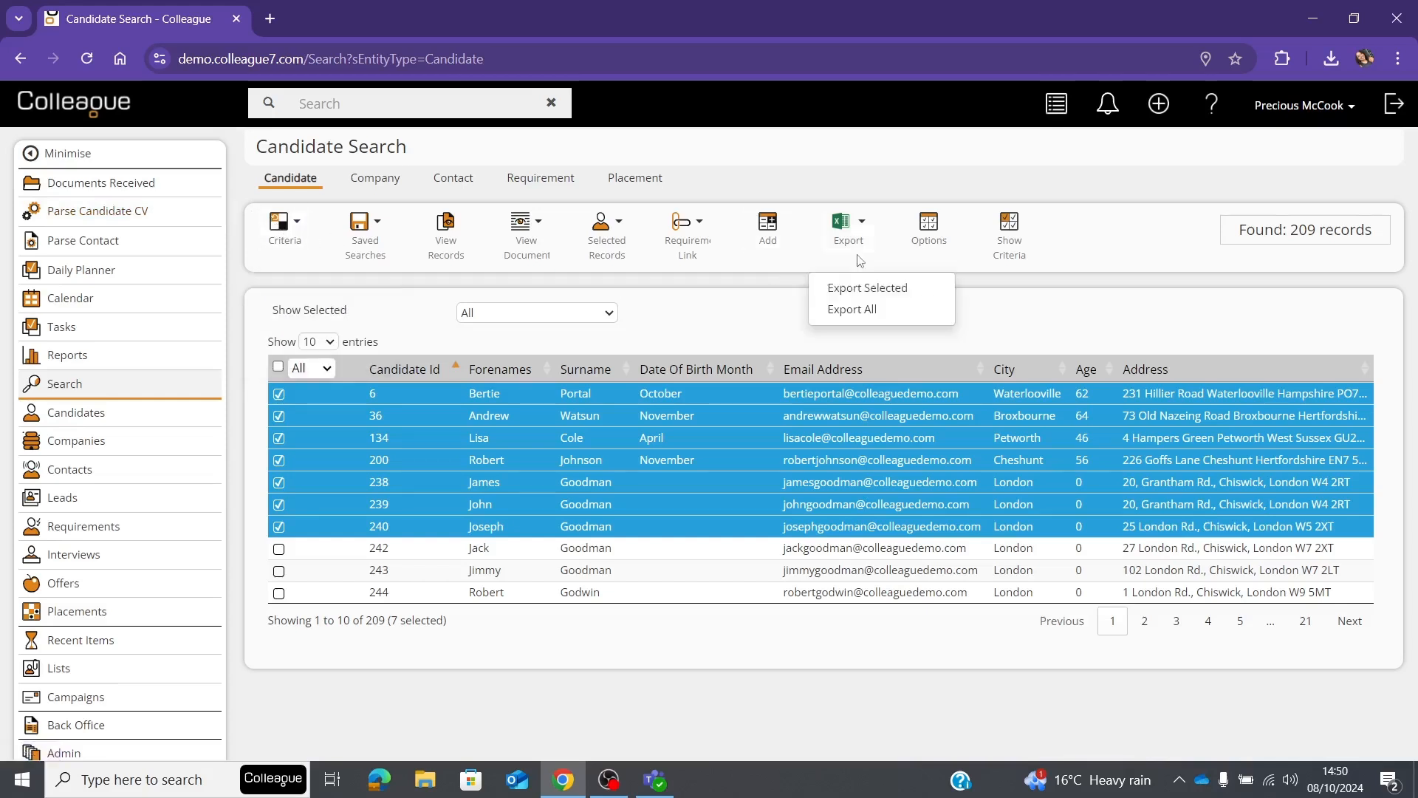
# Step: Return to the search criteria and review the saved criteria options, including My Criteria and Shared Criteria
pyautogui.click(1019, 247)
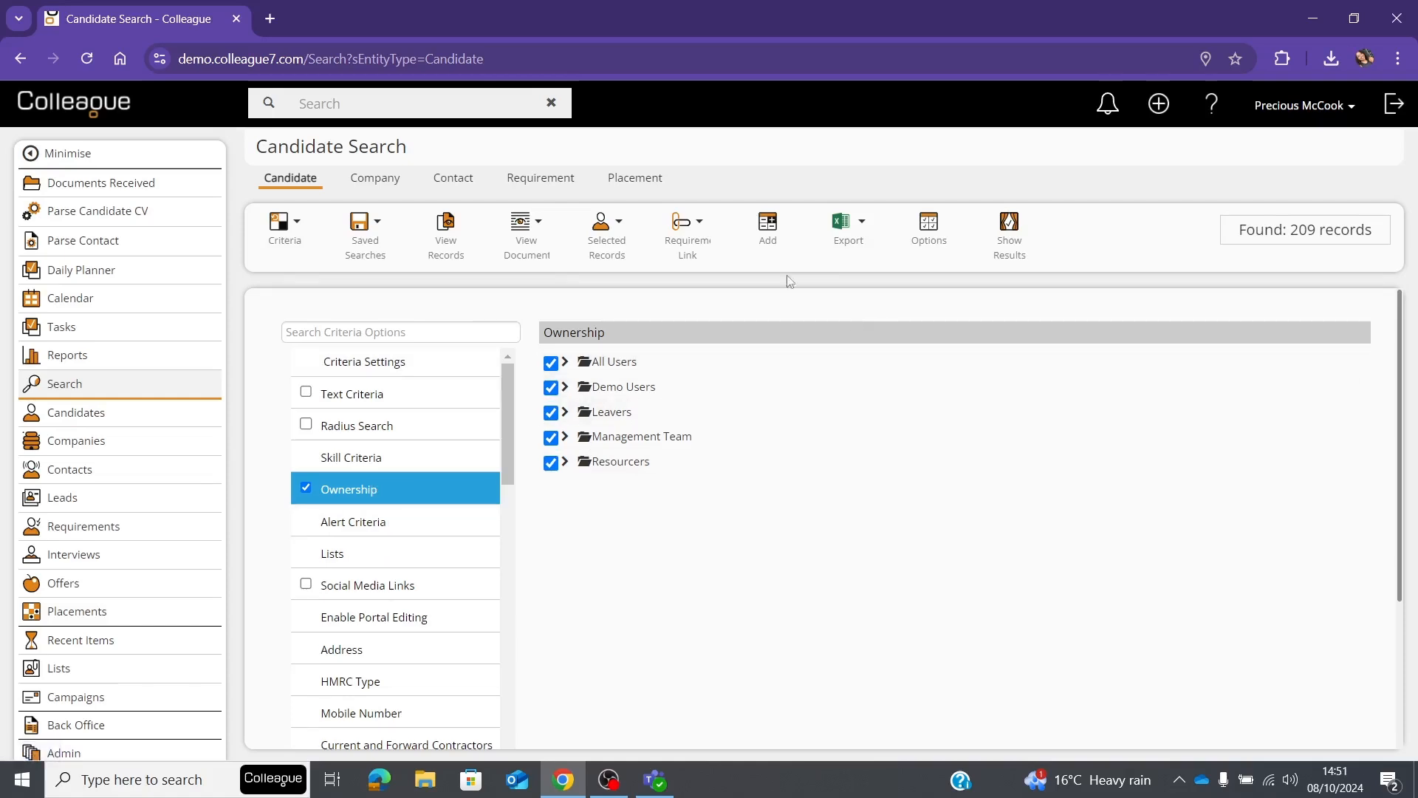
pyautogui.moveTo(298, 235)
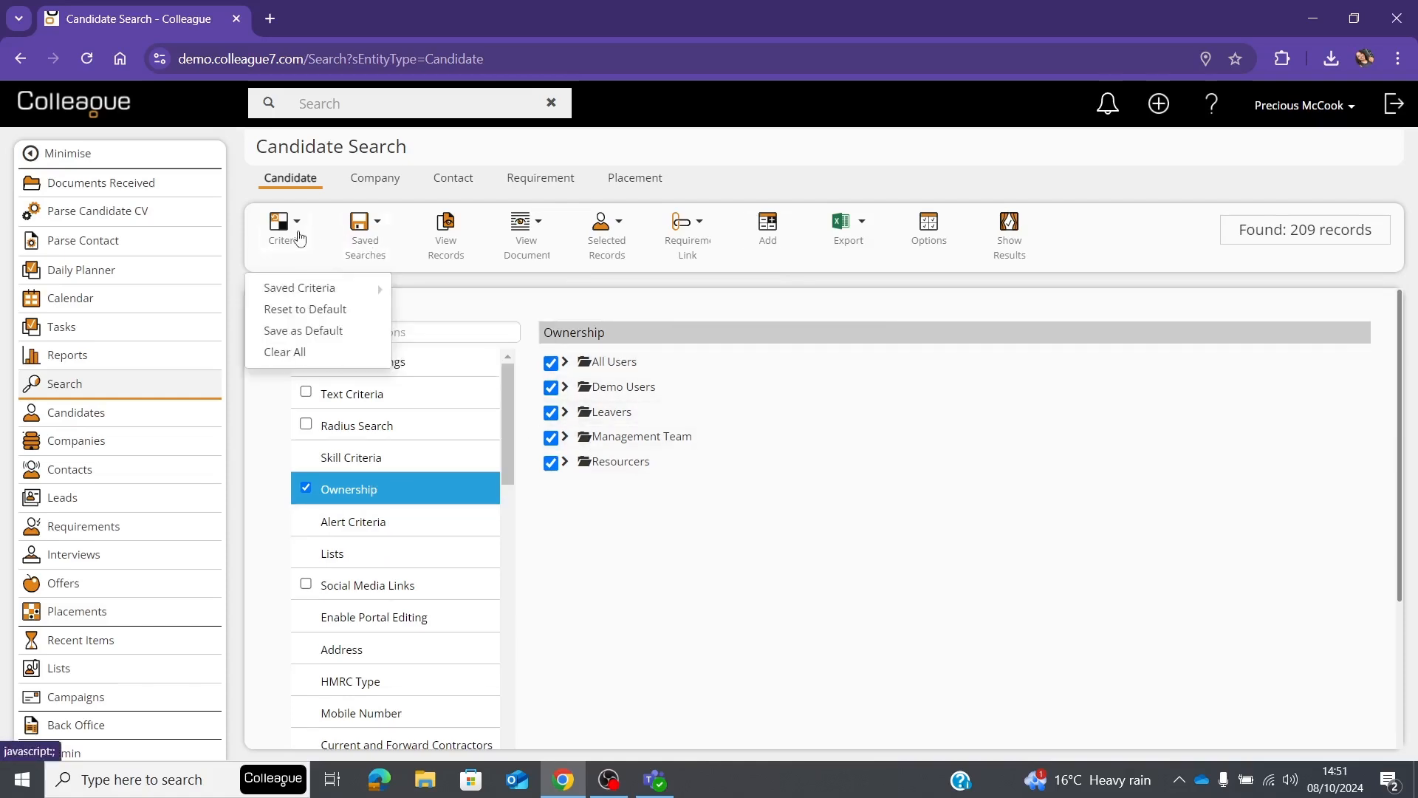
pyautogui.moveTo(297, 288)
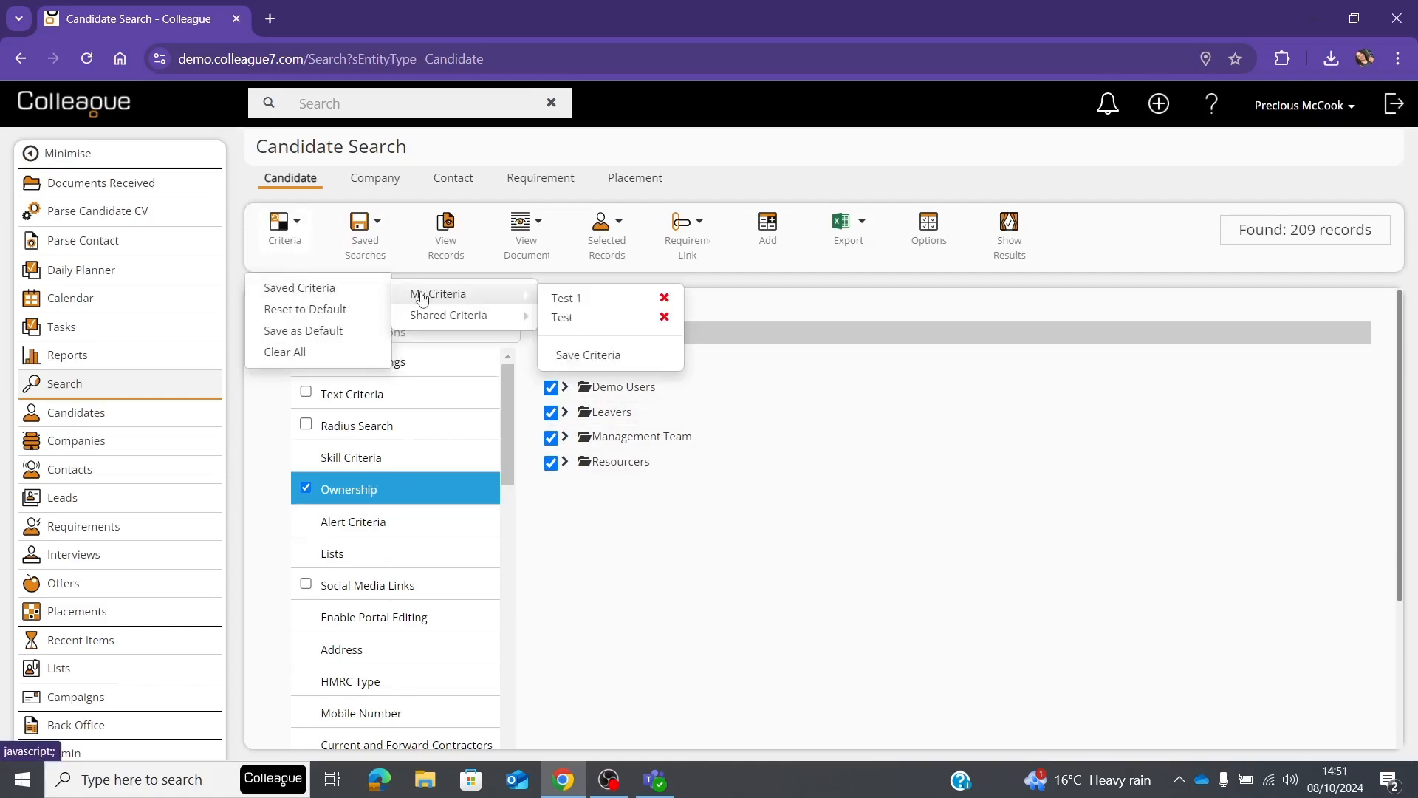
pyautogui.moveTo(434, 299)
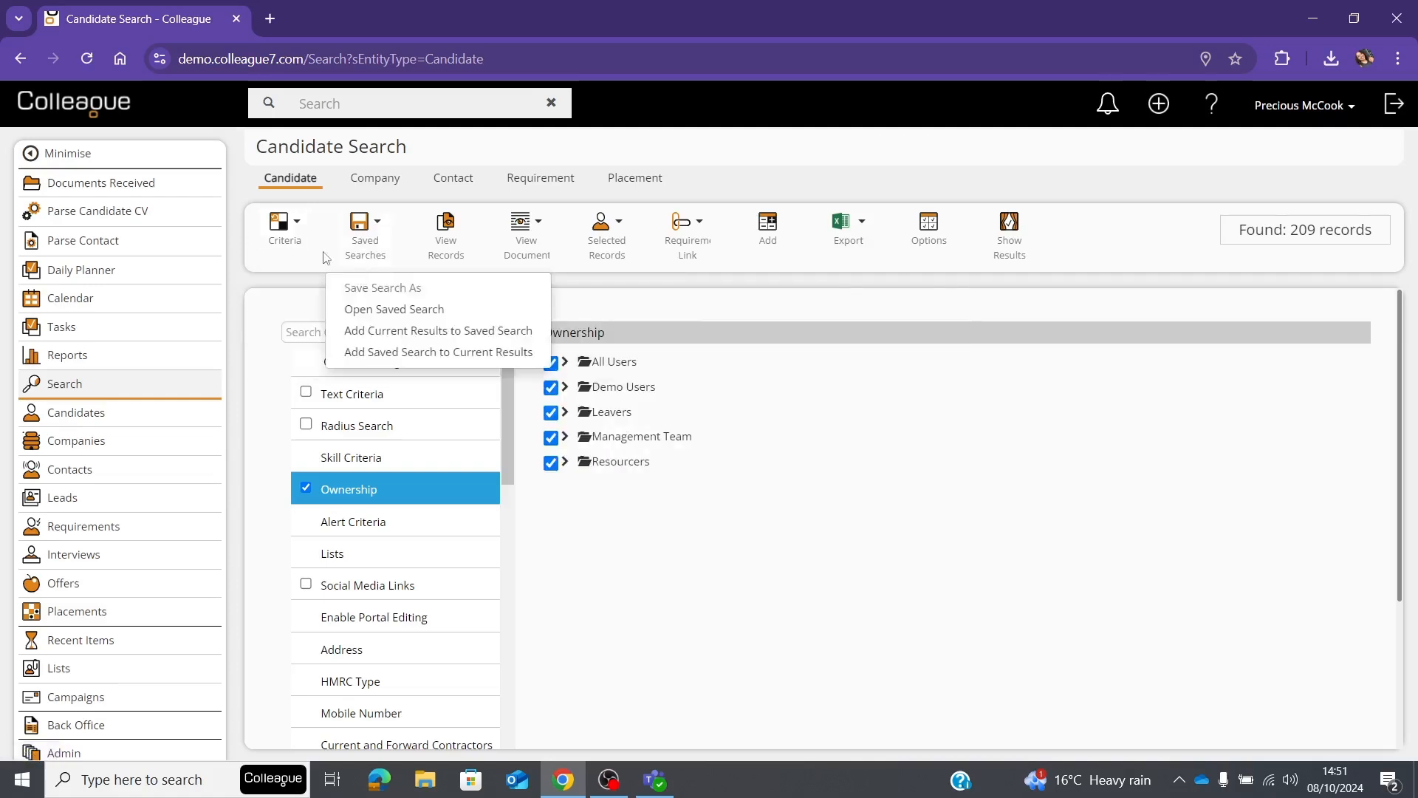
pyautogui.moveTo(300, 244)
pyautogui.moveTo(308, 288)
pyautogui.moveTo(448, 315)
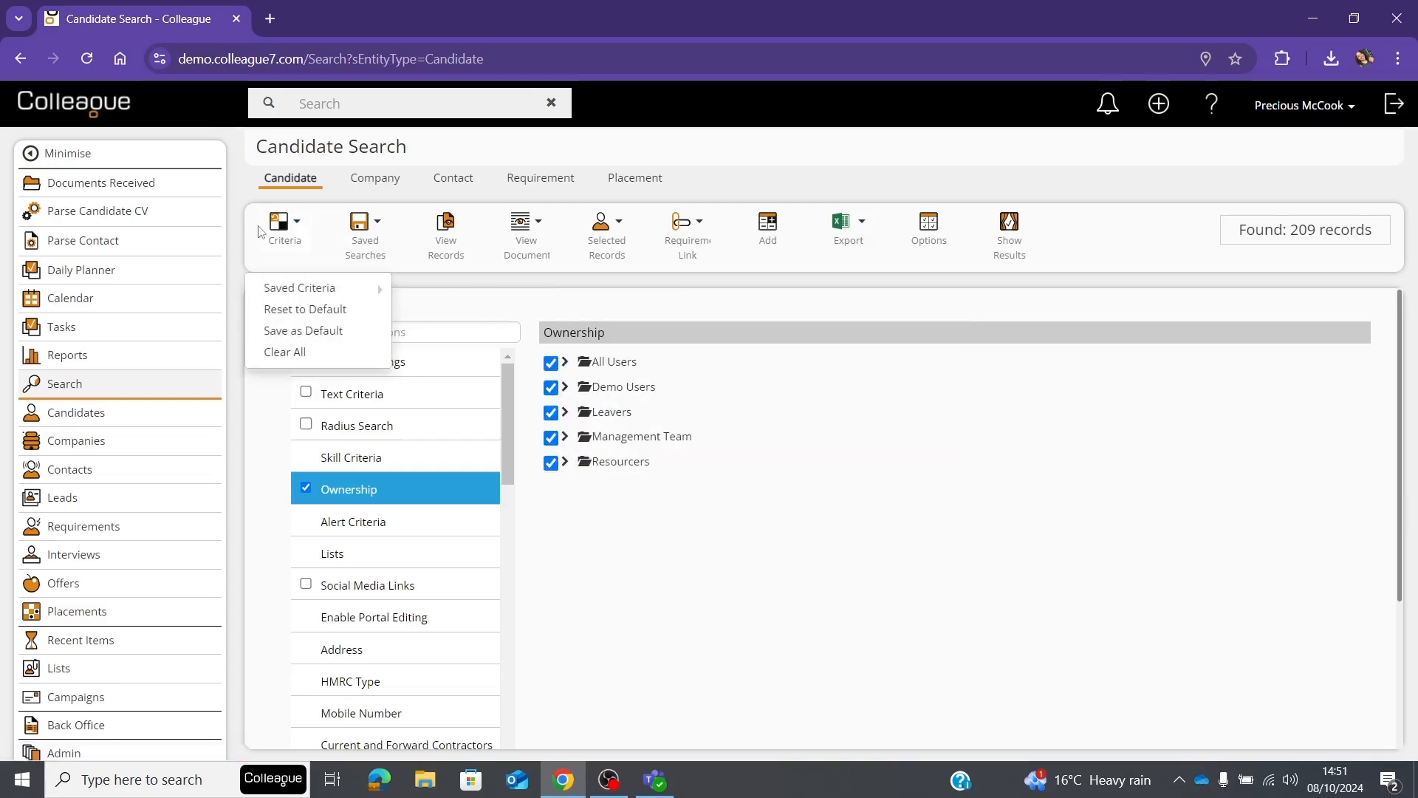
# Step: Start saving and sharing the current criteria, naming it with the signed-in user's first name
pyautogui.moveTo(489, 297)
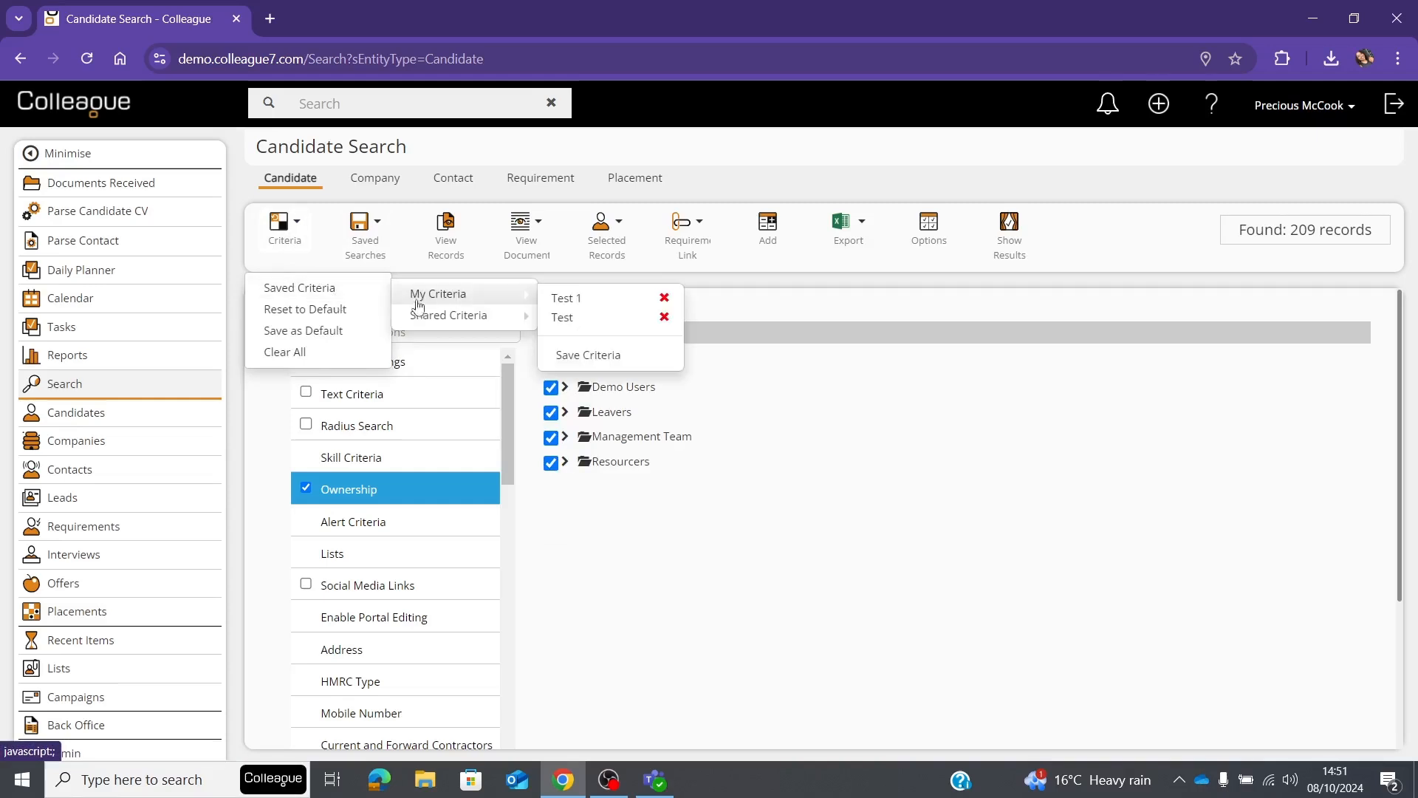
pyautogui.moveTo(520, 316)
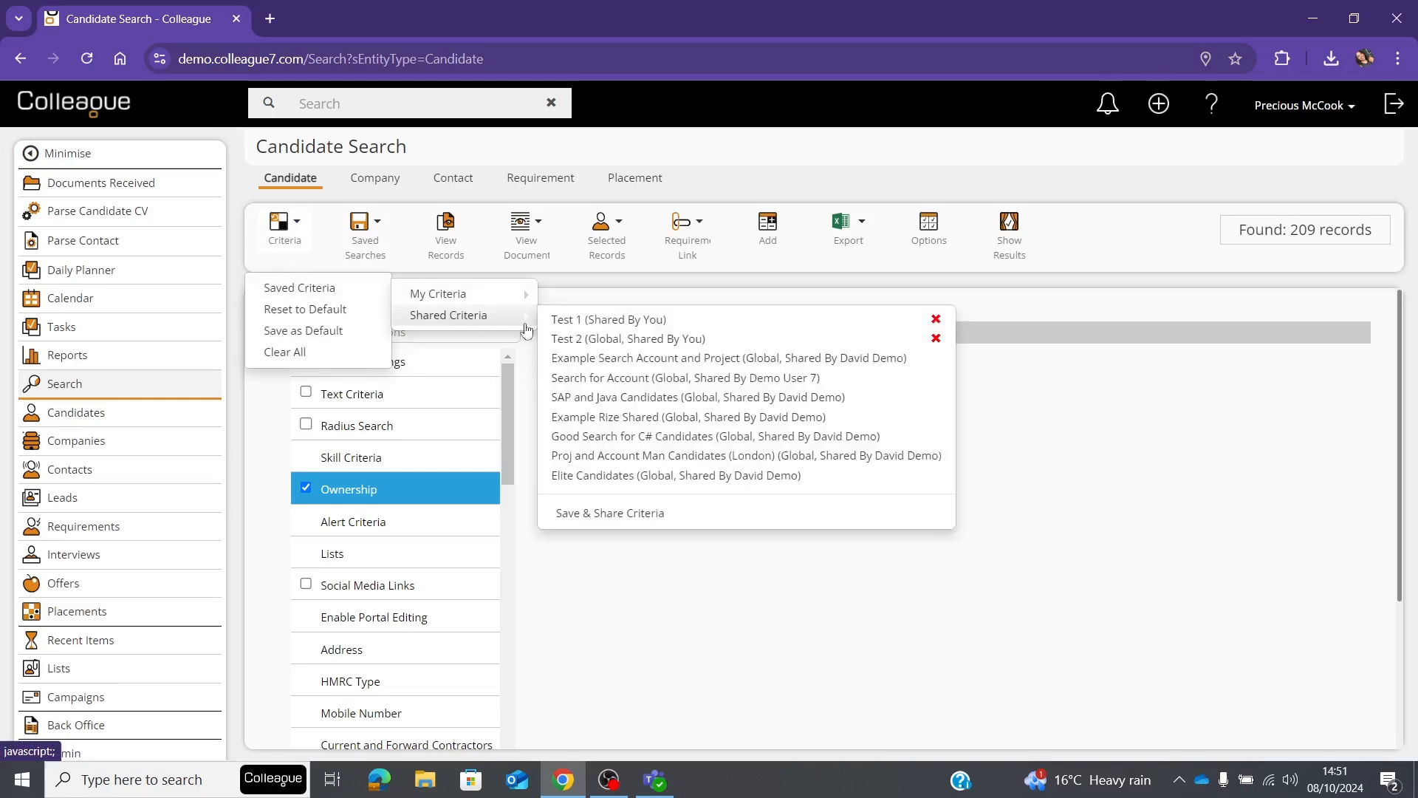
pyautogui.click(627, 512)
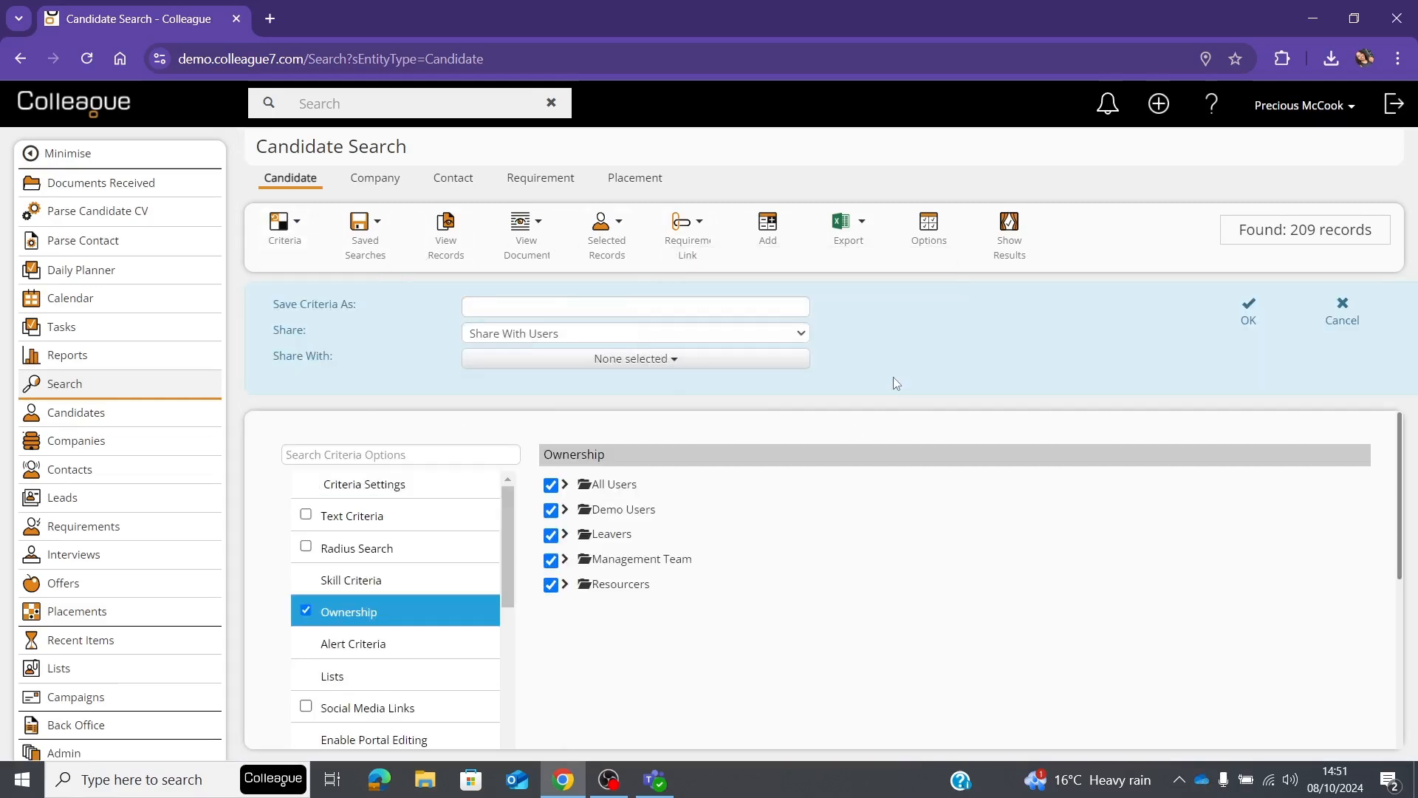
pyautogui.click(588, 312)
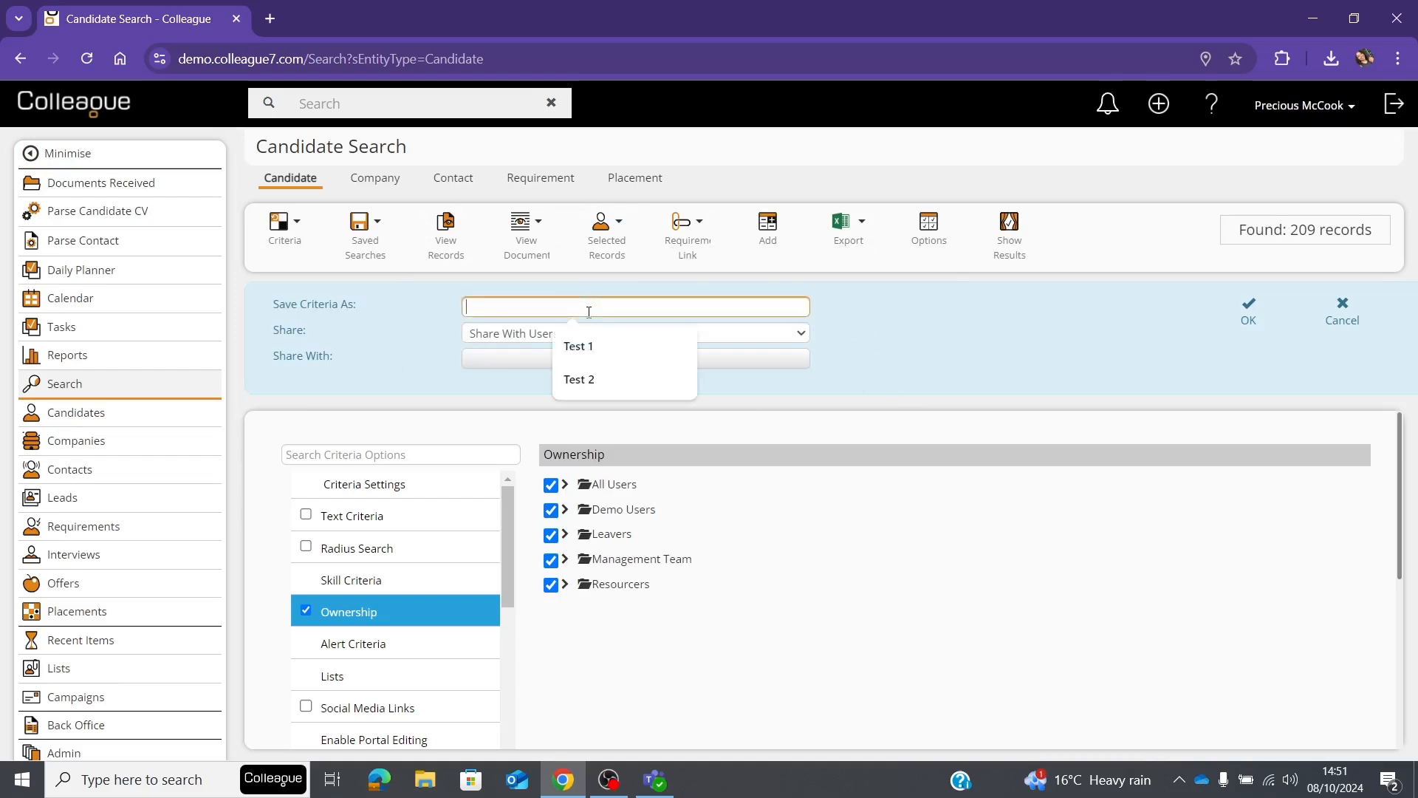
pyautogui.write('Precious')
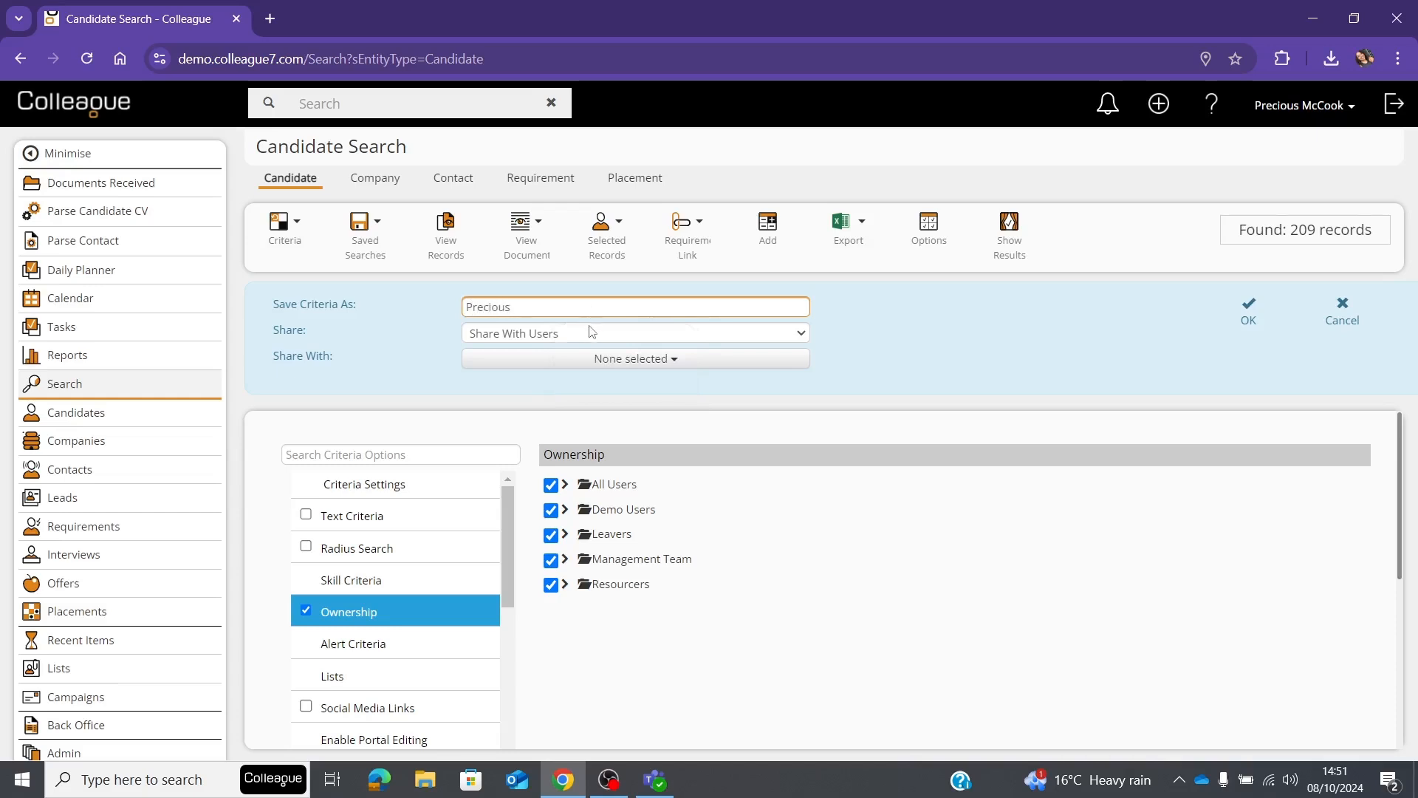
# Step: Try the Share With All Users option for the criteria, and return the sharing to Share With Users
pyautogui.click(590, 334)
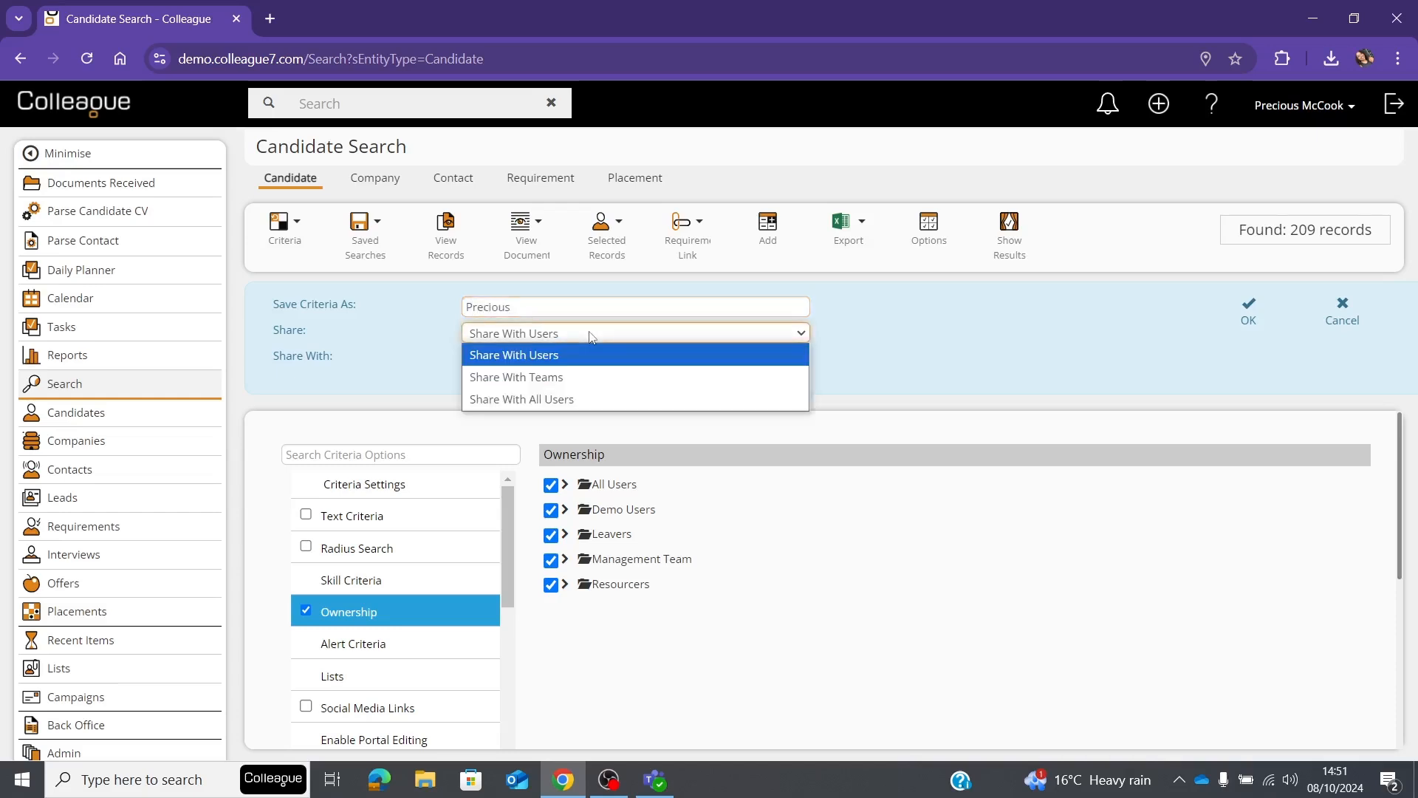
pyautogui.click(571, 398)
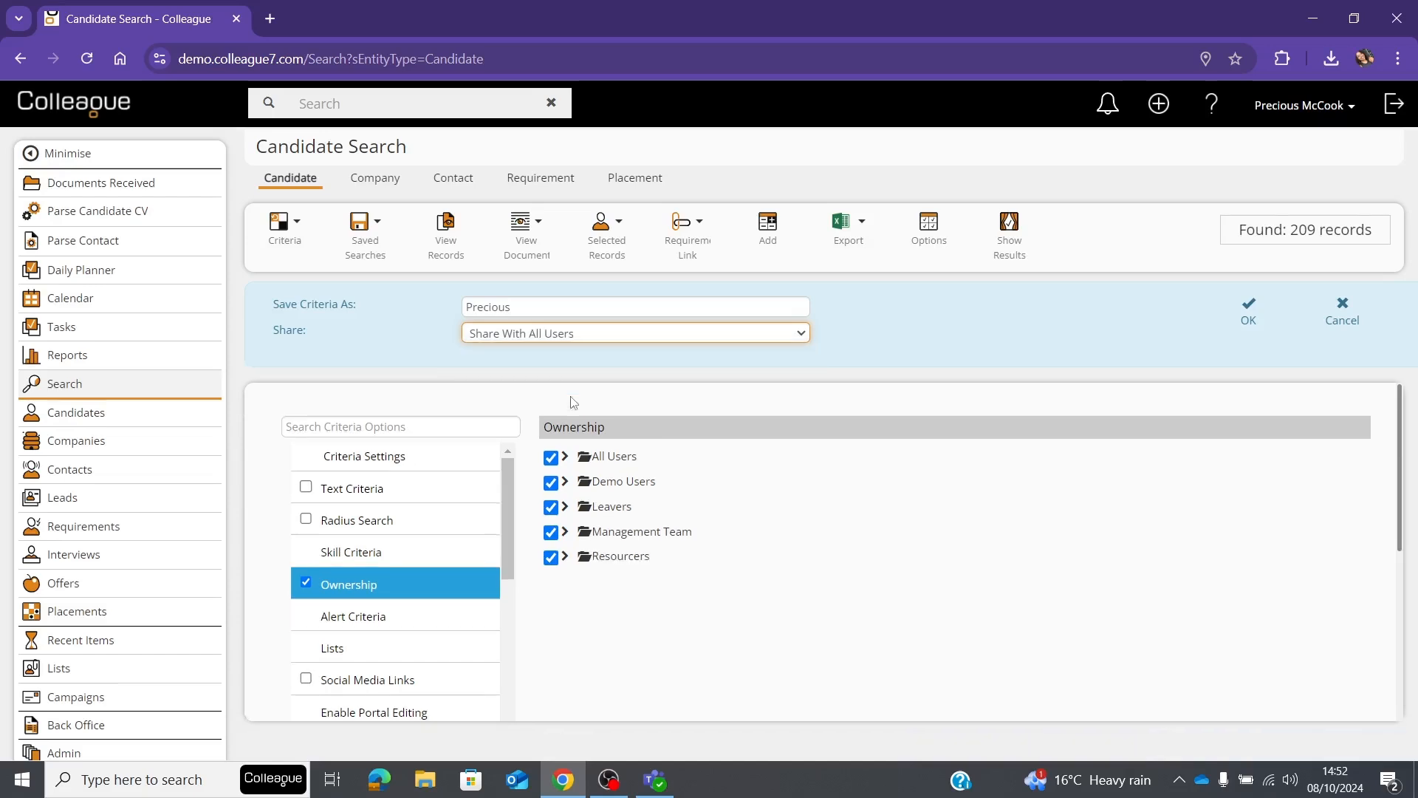
pyautogui.click(598, 332)
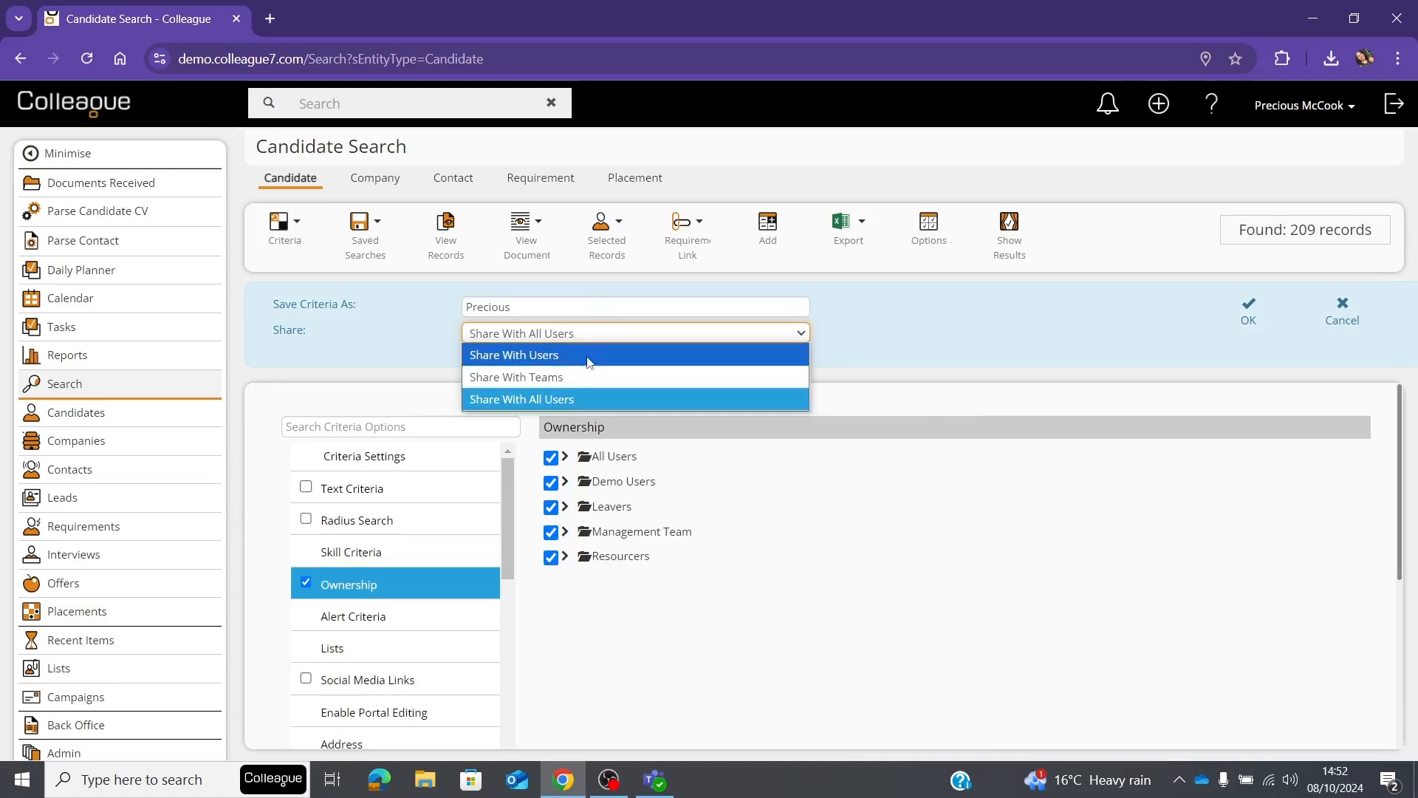
pyautogui.click(588, 355)
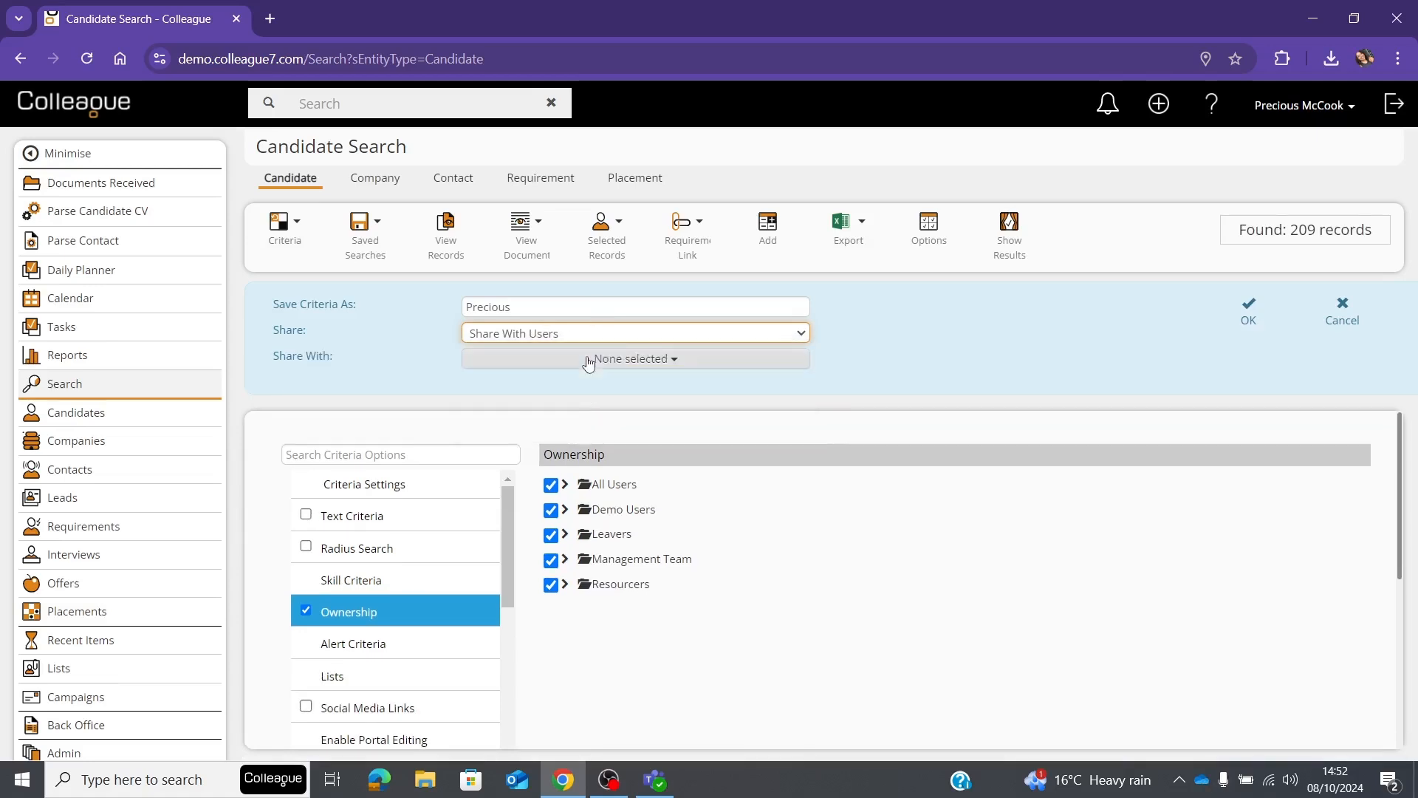
# Step: Choose the four consecutive users listed directly after Demo User 9 to share with, and save the criteria
pyautogui.click(636, 360)
pyautogui.scroll(-5, 615, 450)
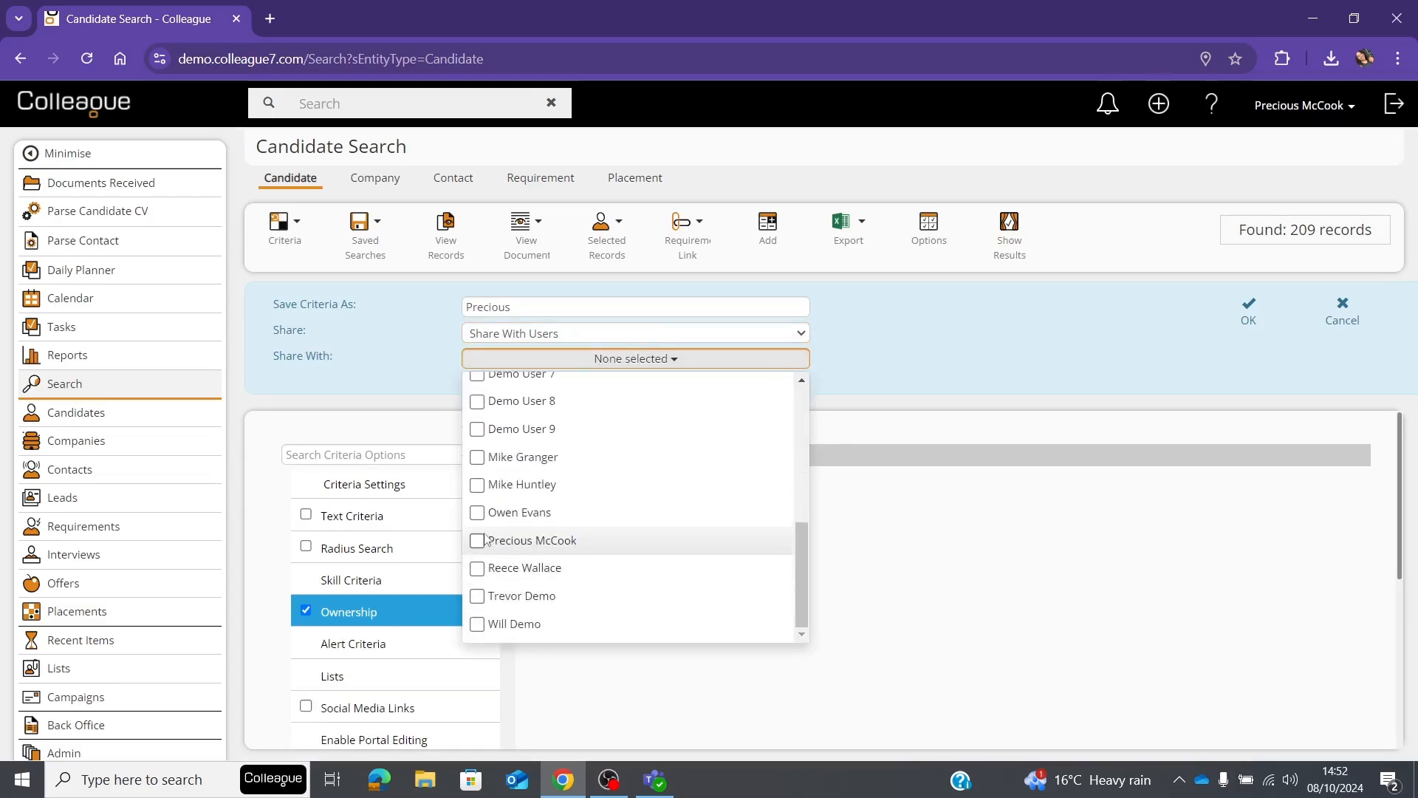
pyautogui.click(496, 540)
pyautogui.click(489, 512)
pyautogui.click(483, 484)
pyautogui.click(478, 457)
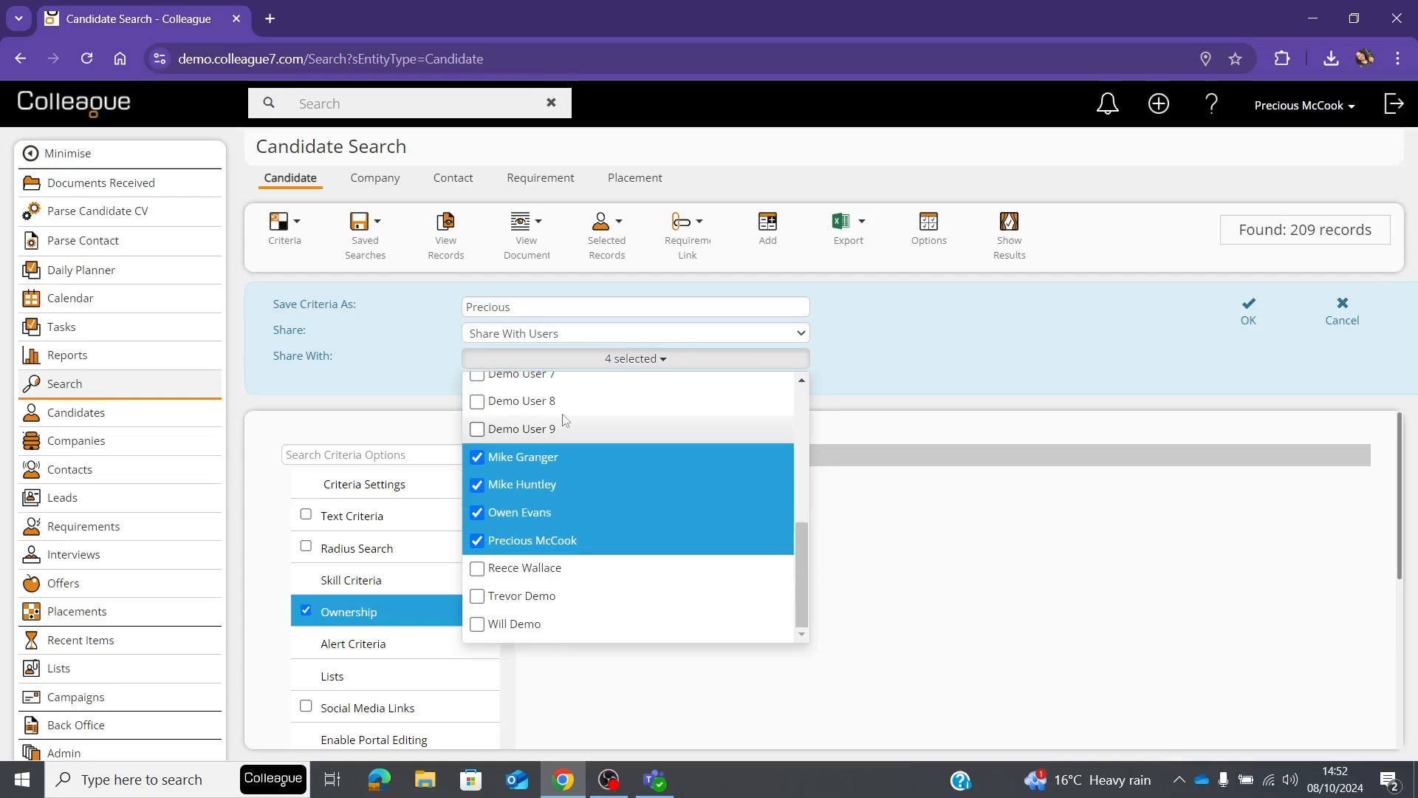
pyautogui.click(1065, 356)
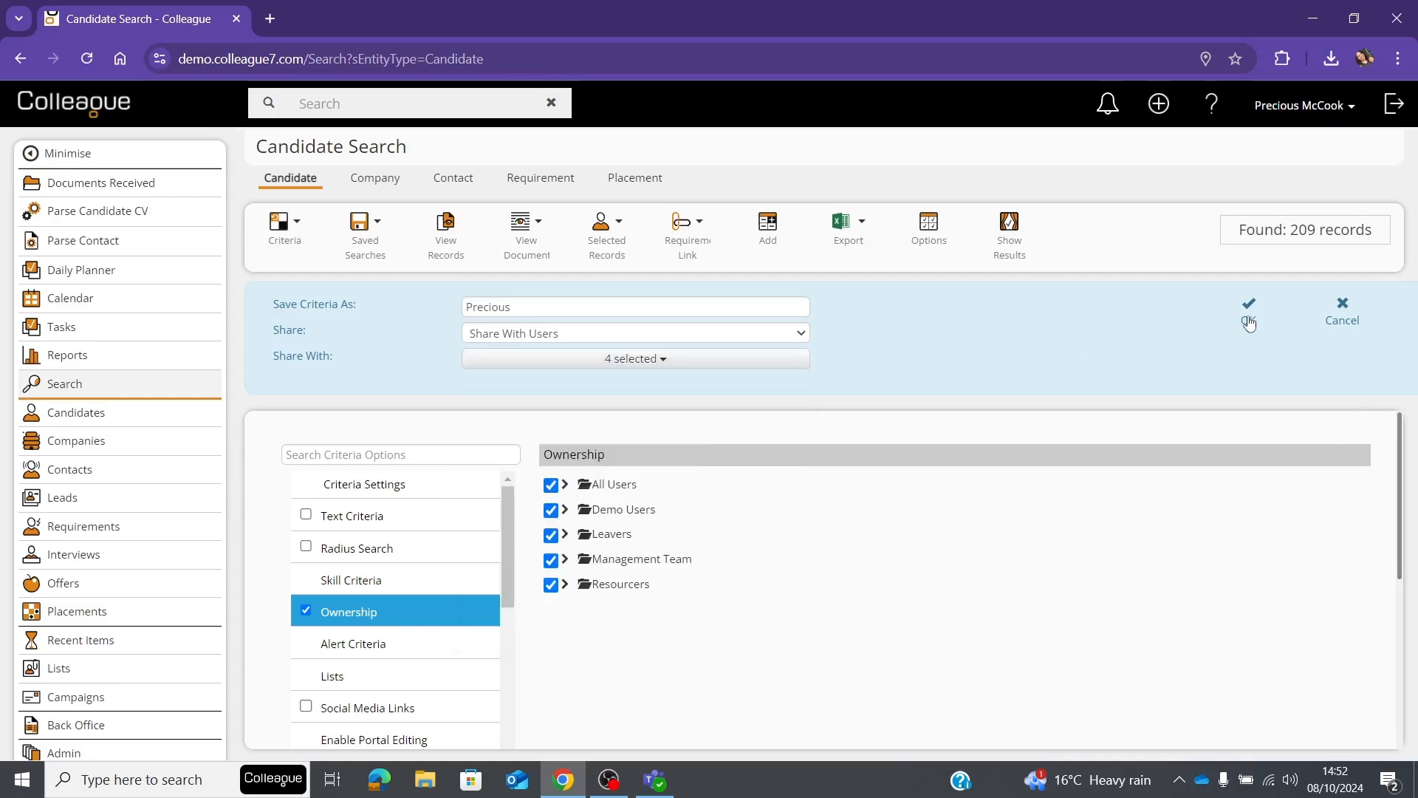
pyautogui.click(1248, 313)
# Step: Load the newly saved criteria bearing the signed-in user's first name from the Shared Criteria
pyautogui.click(286, 238)
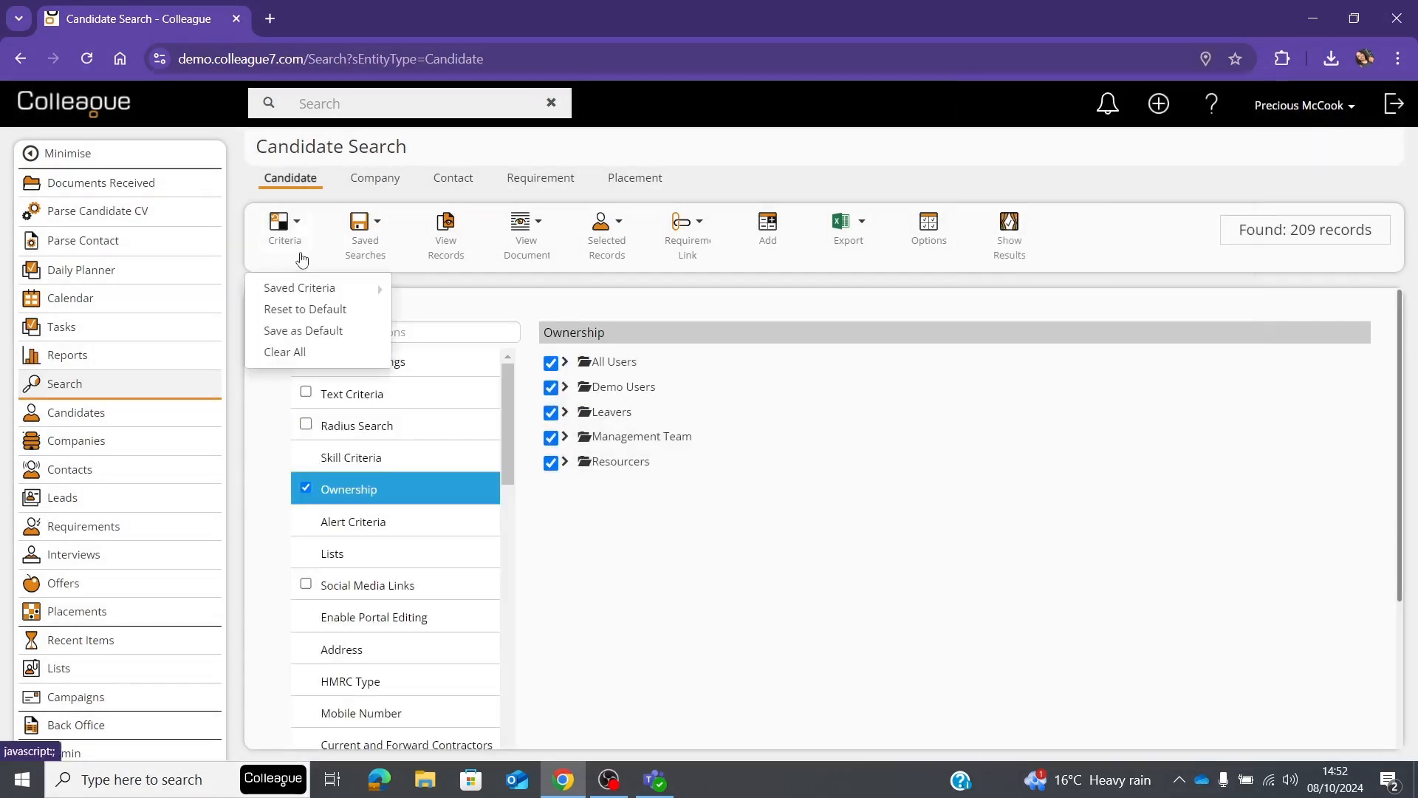
pyautogui.moveTo(305, 290)
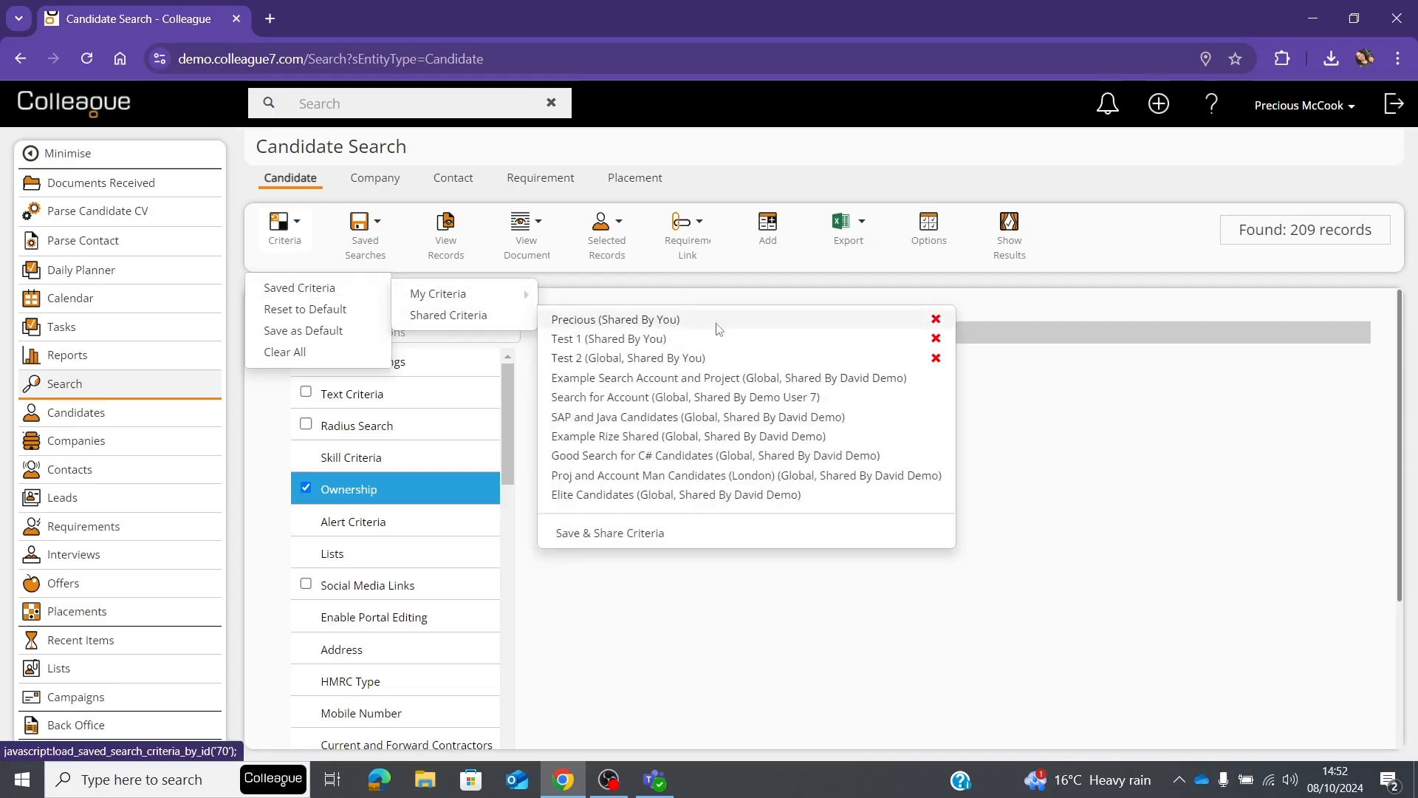
pyautogui.click(663, 320)
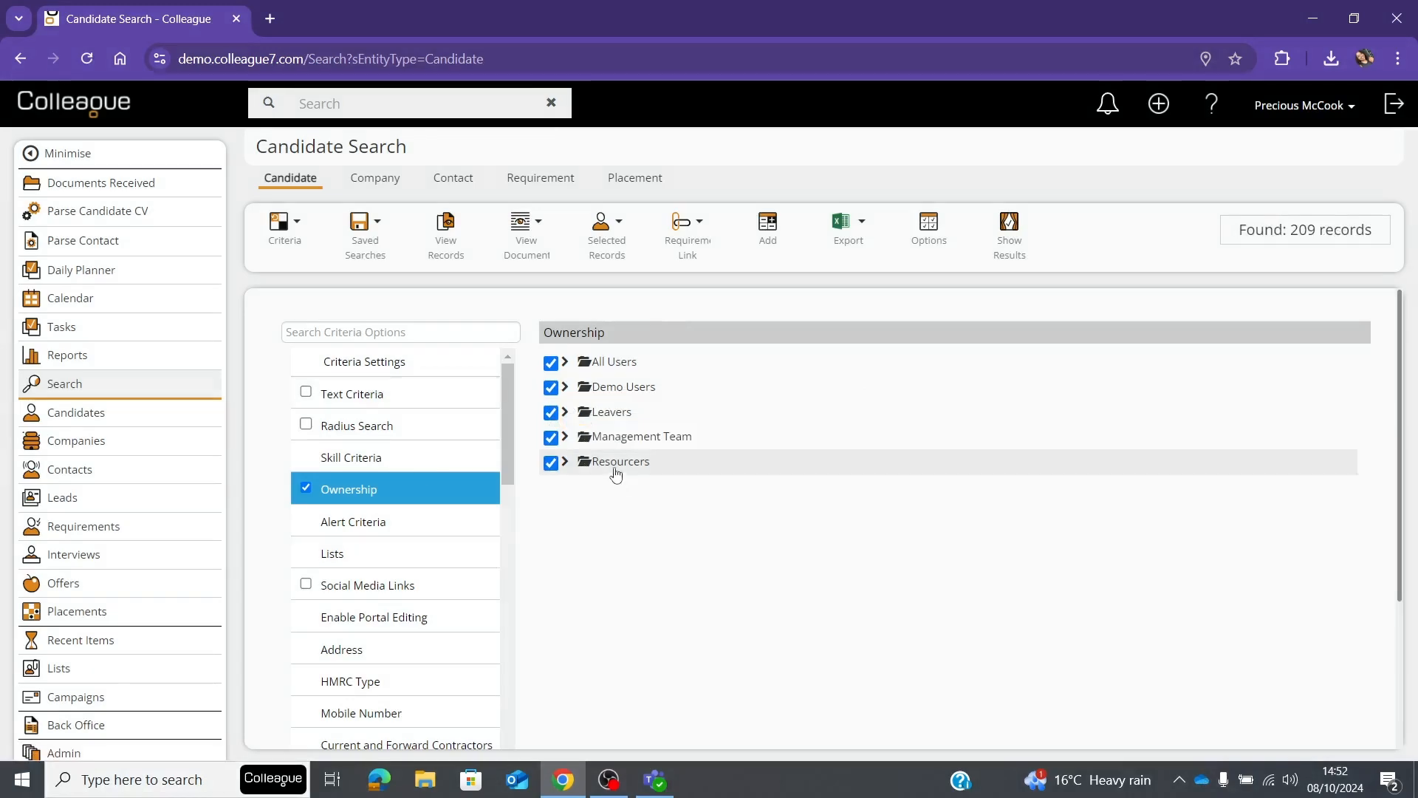
# Step: Save the current Ownership criteria as the default for candidate searches
pyautogui.click(302, 252)
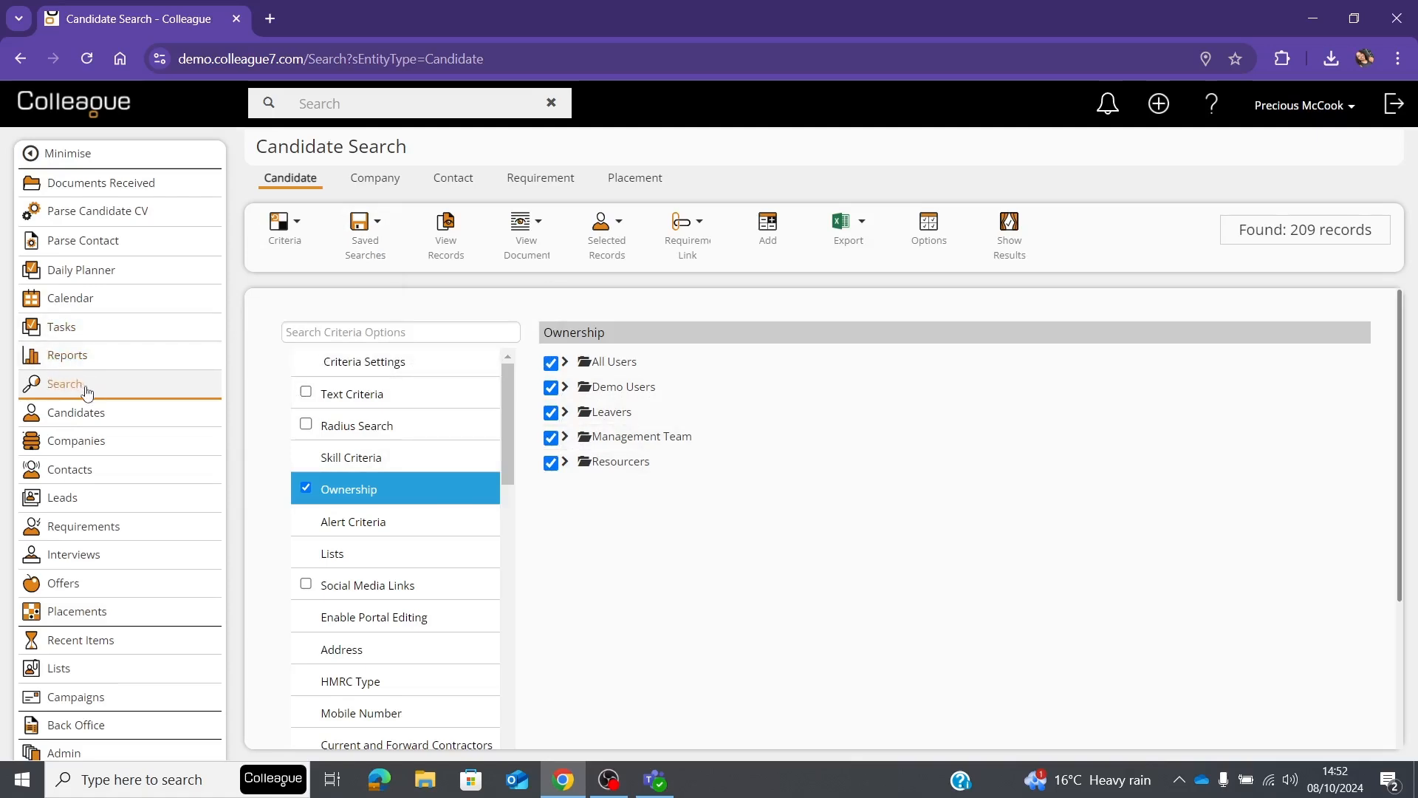
pyautogui.scroll(-5, 375, 392)
pyautogui.scroll(5, 383, 408)
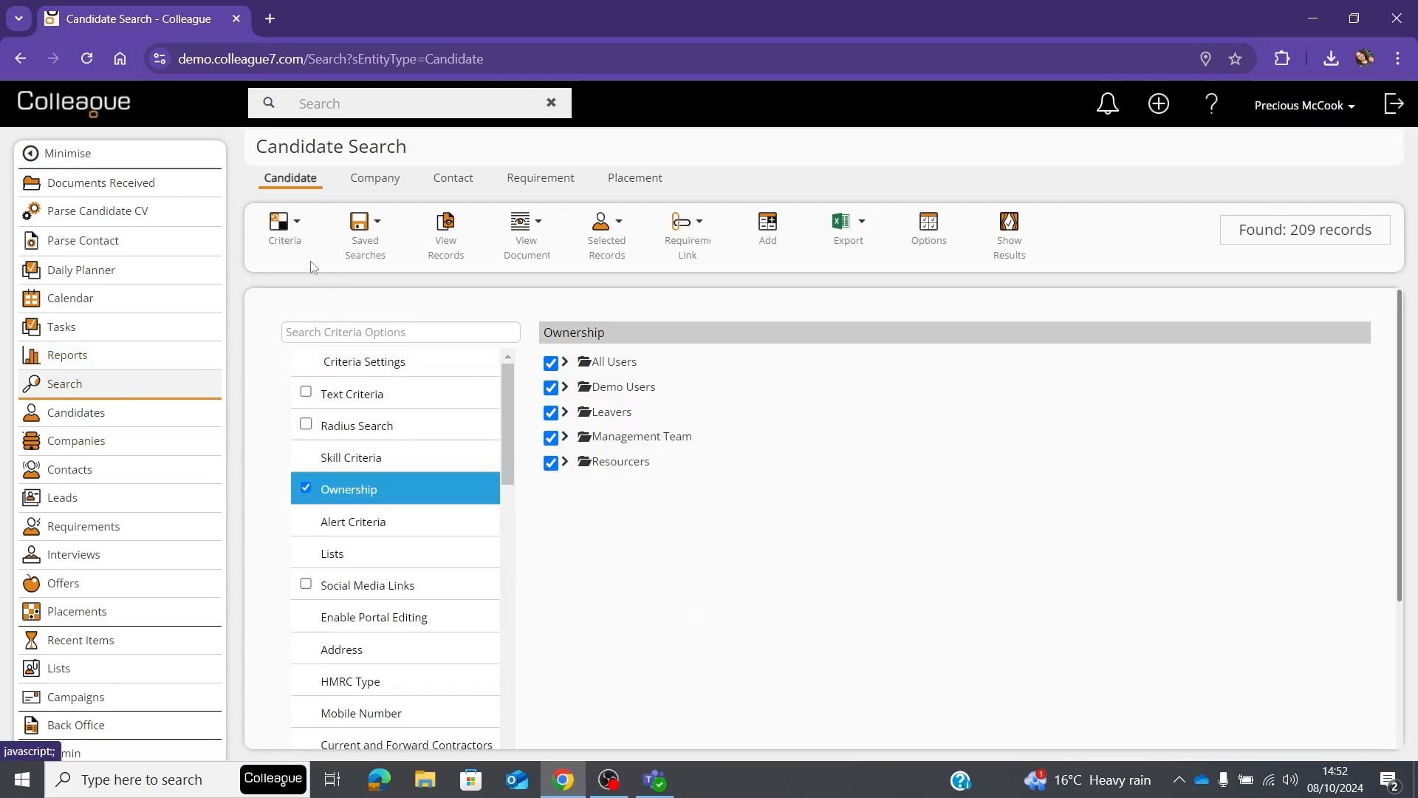
pyautogui.click(280, 226)
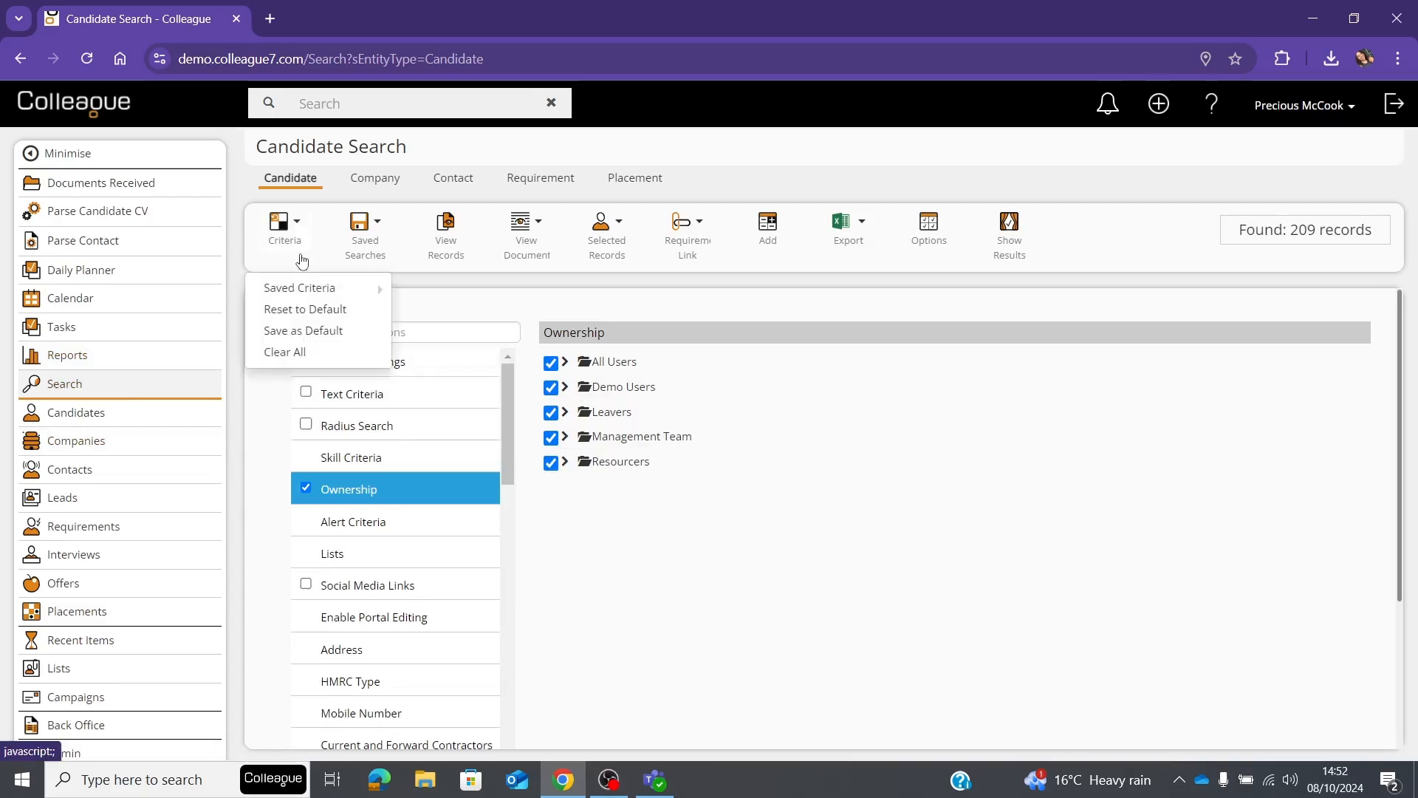
pyautogui.click(304, 330)
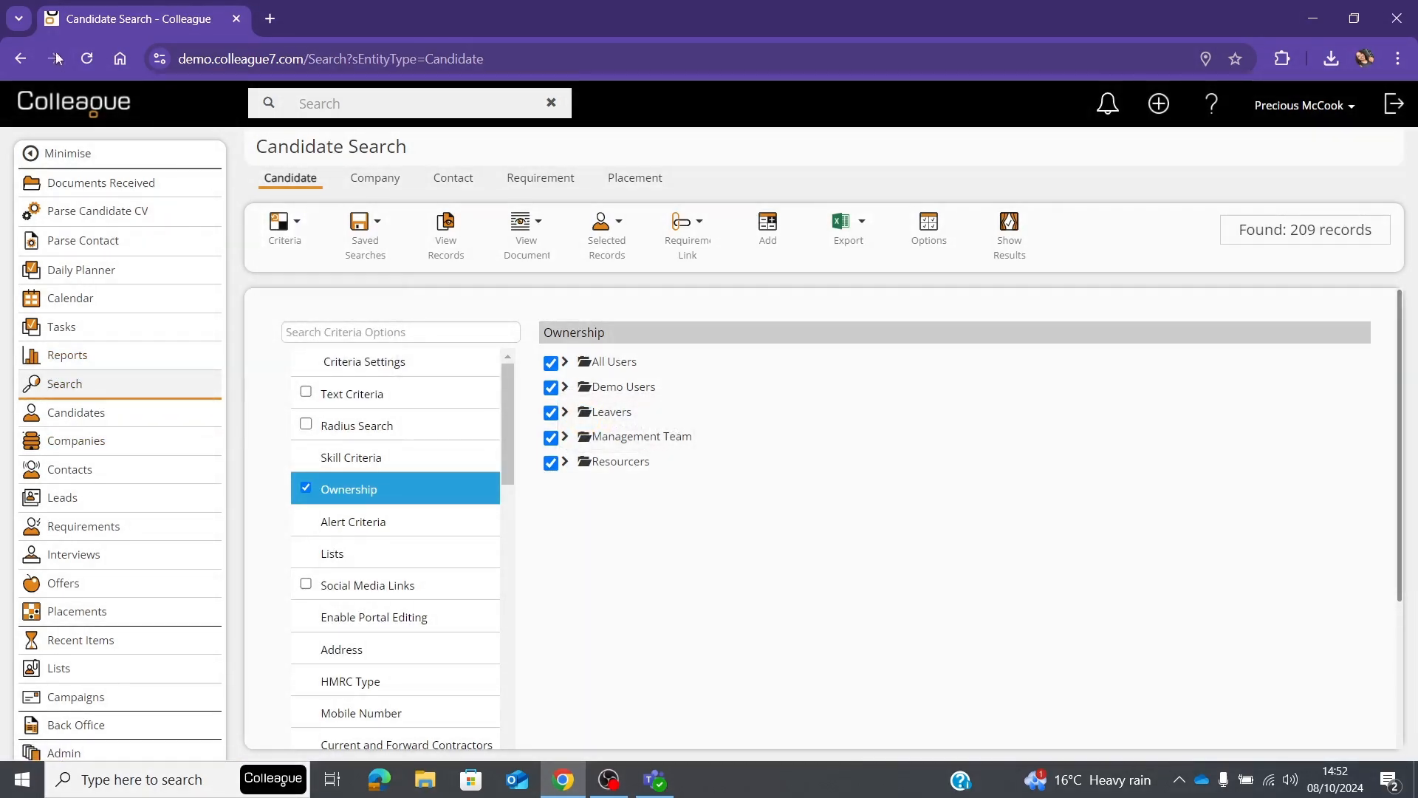
# Step: Go to the homepage, reopen the candidate search and check the default Ownership criteria
pyautogui.click(74, 103)
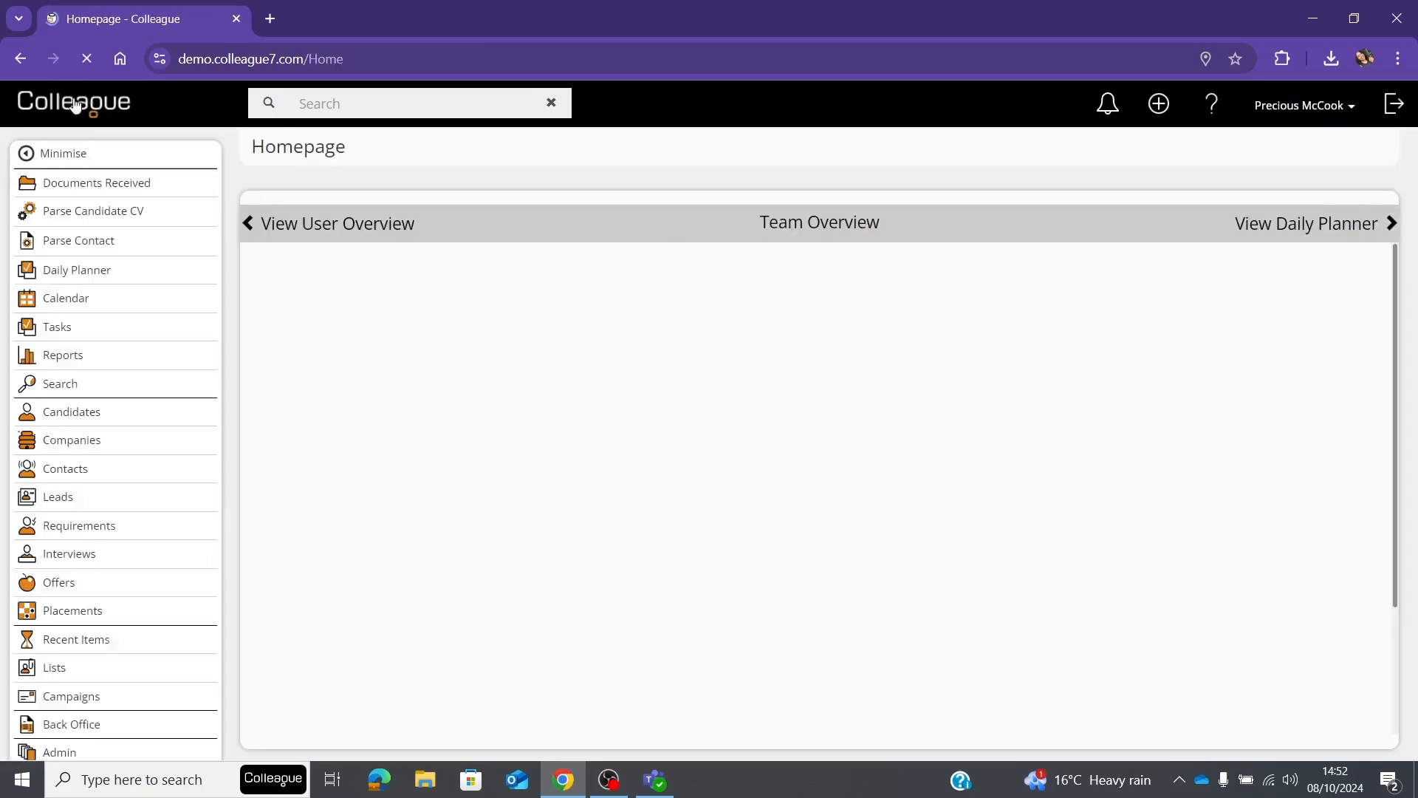
pyautogui.click(98, 390)
pyautogui.click(392, 493)
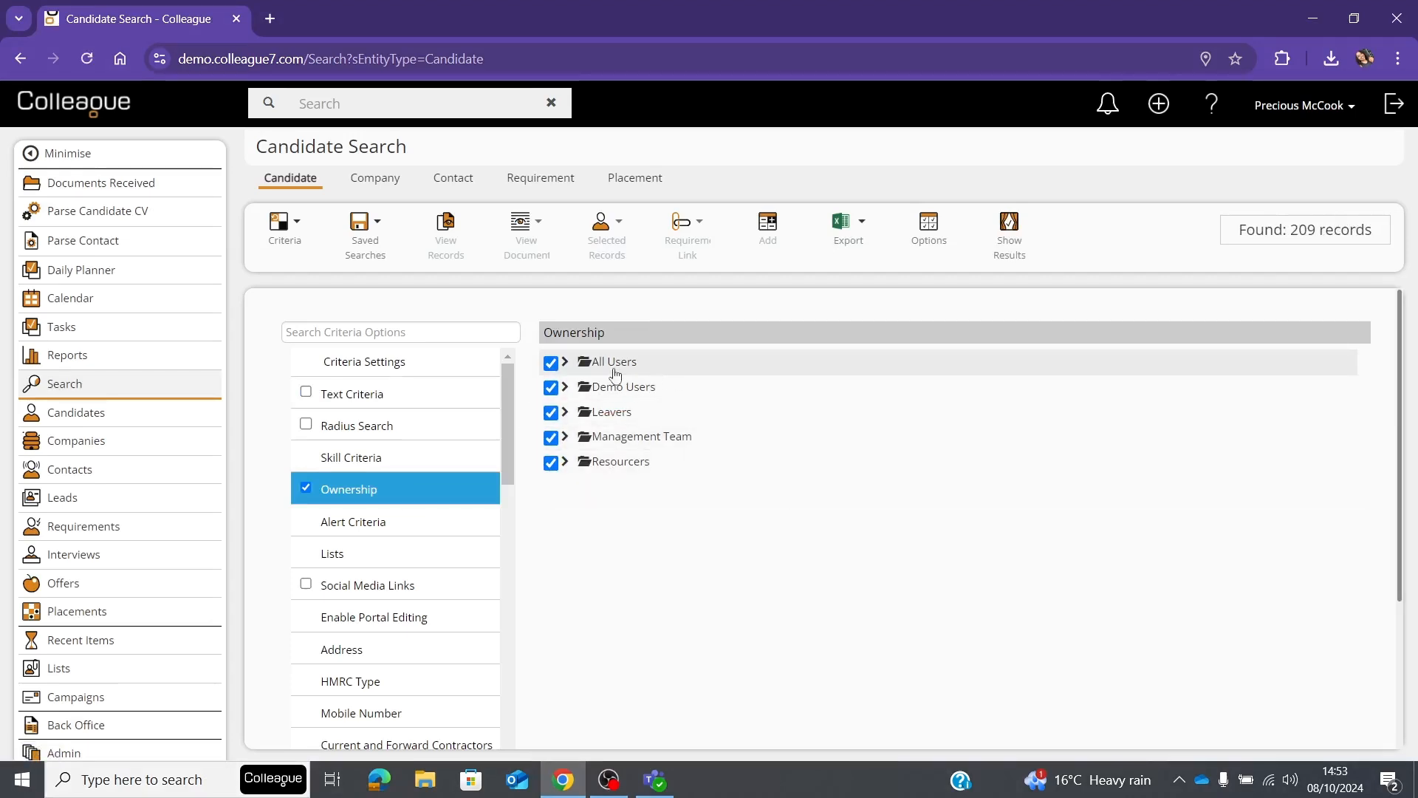
pyautogui.click(548, 461)
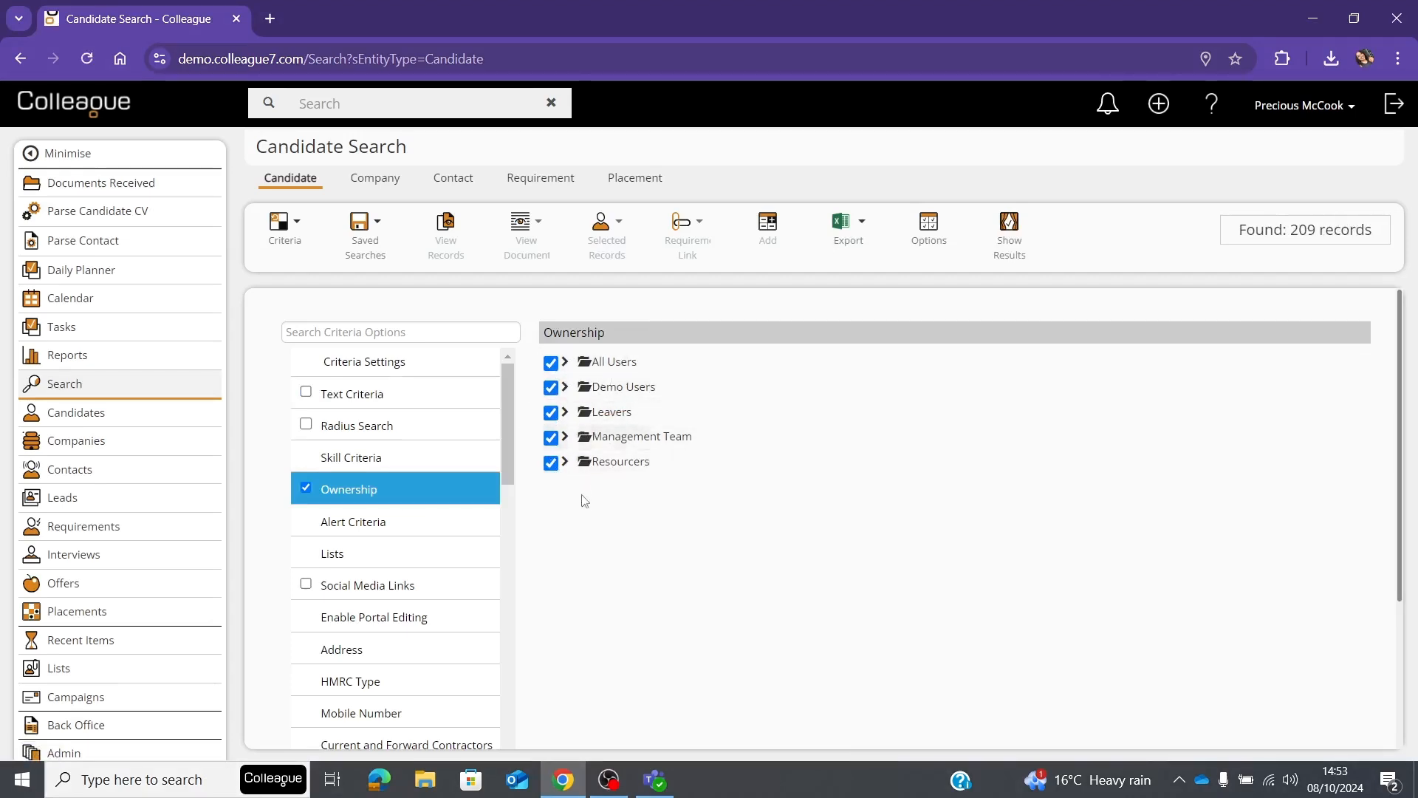
# Step: Clear all the search criteria and reset them to the saved default
pyautogui.click(282, 246)
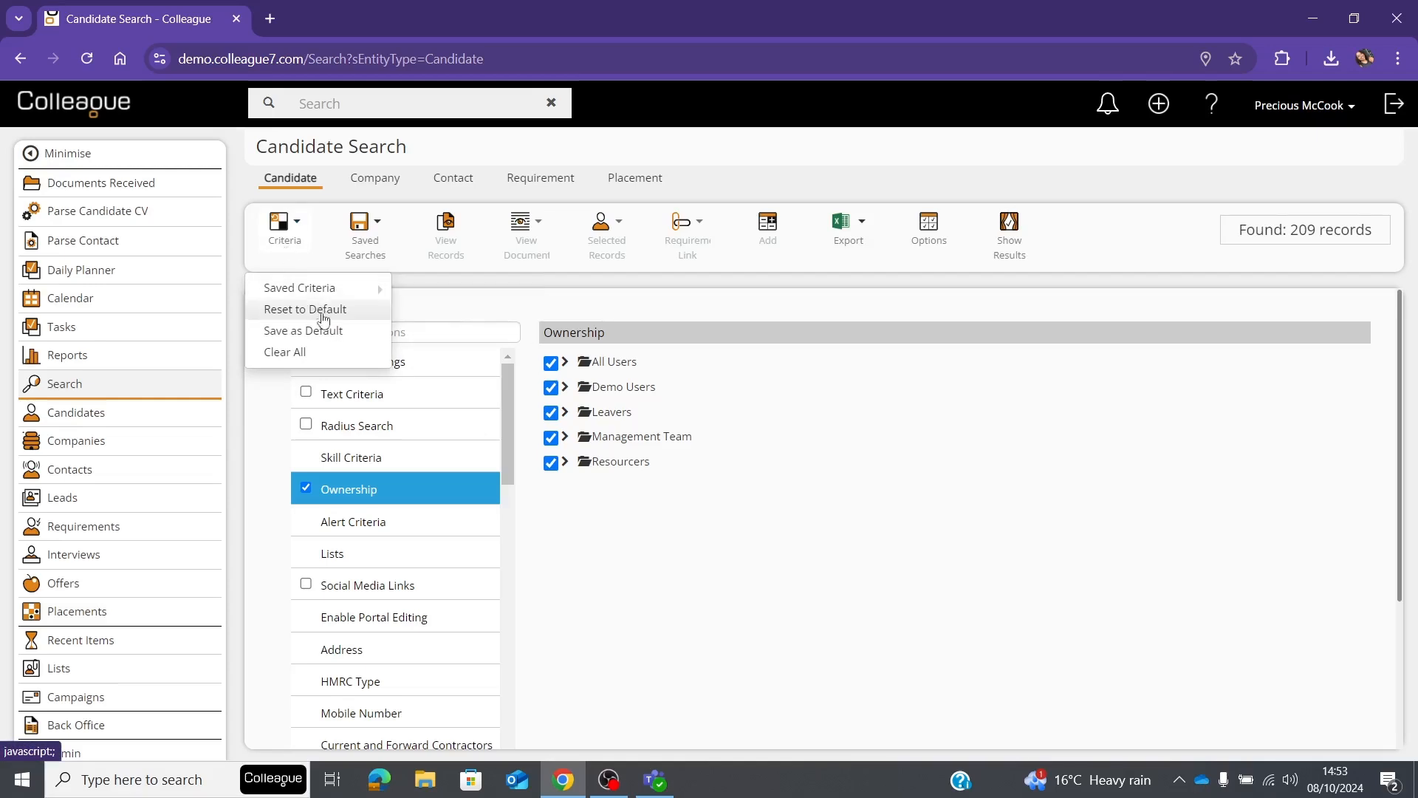
pyautogui.click(327, 352)
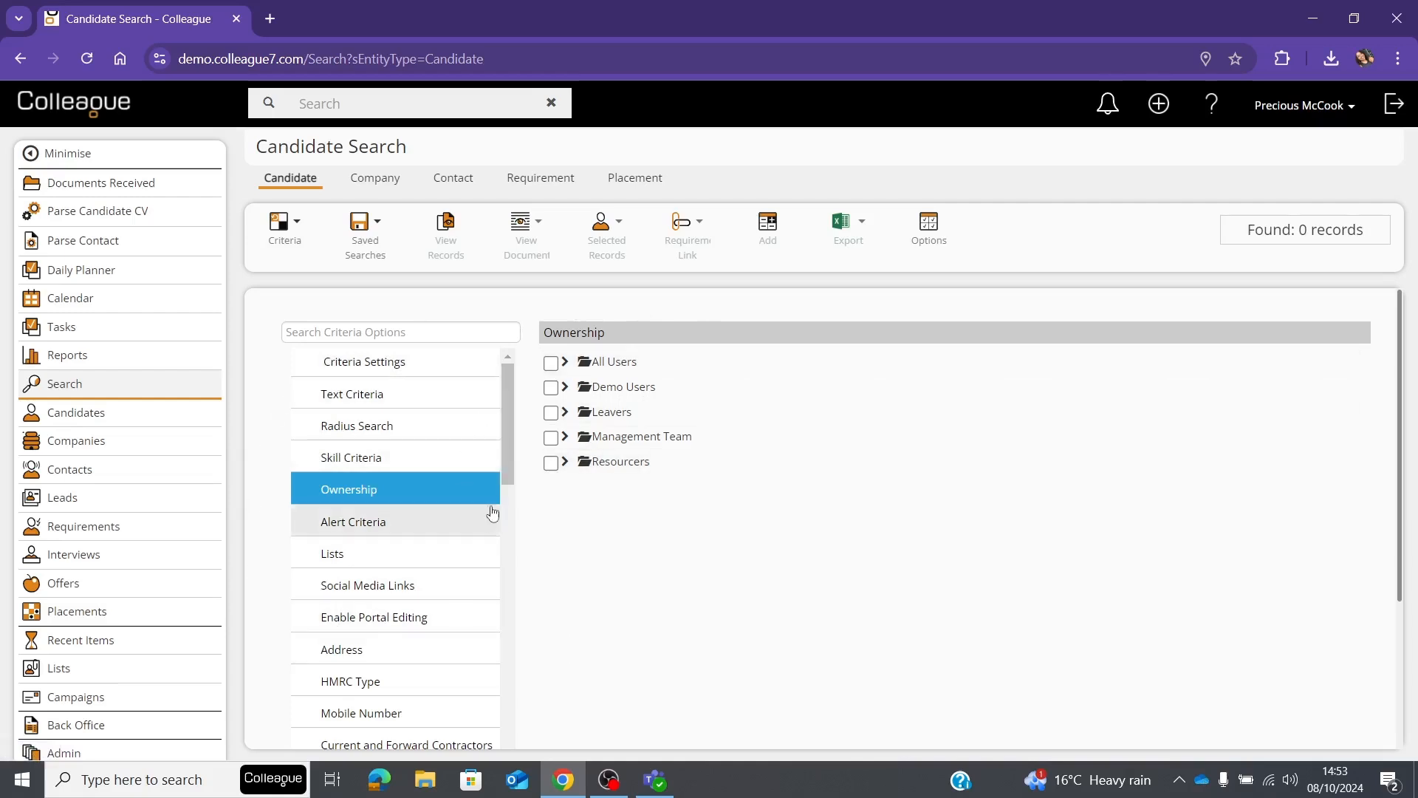
pyautogui.click(286, 244)
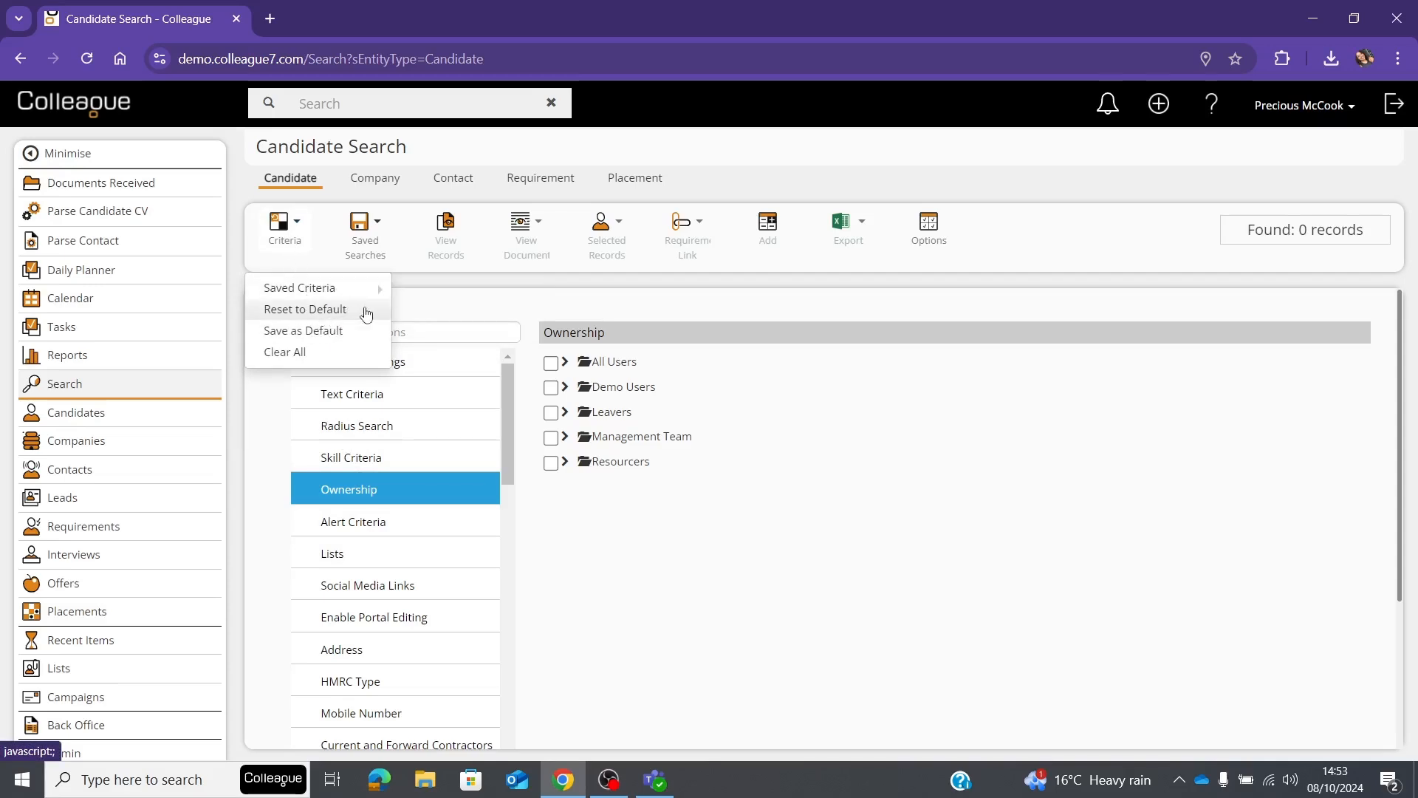
pyautogui.click(365, 310)
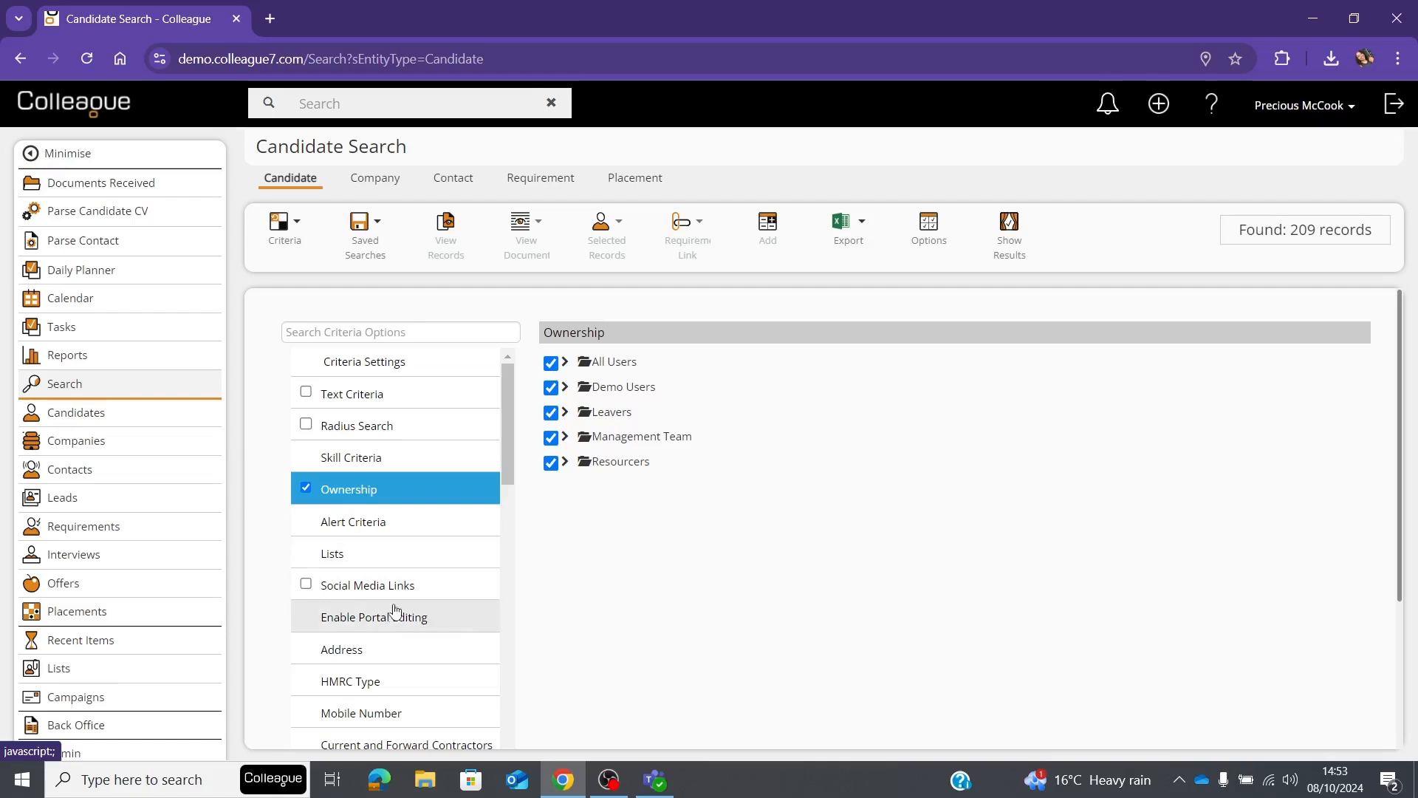
# Step: Show the candidate results and save the search under the signed-in user's first name with Watchdog set to No
pyautogui.click(294, 241)
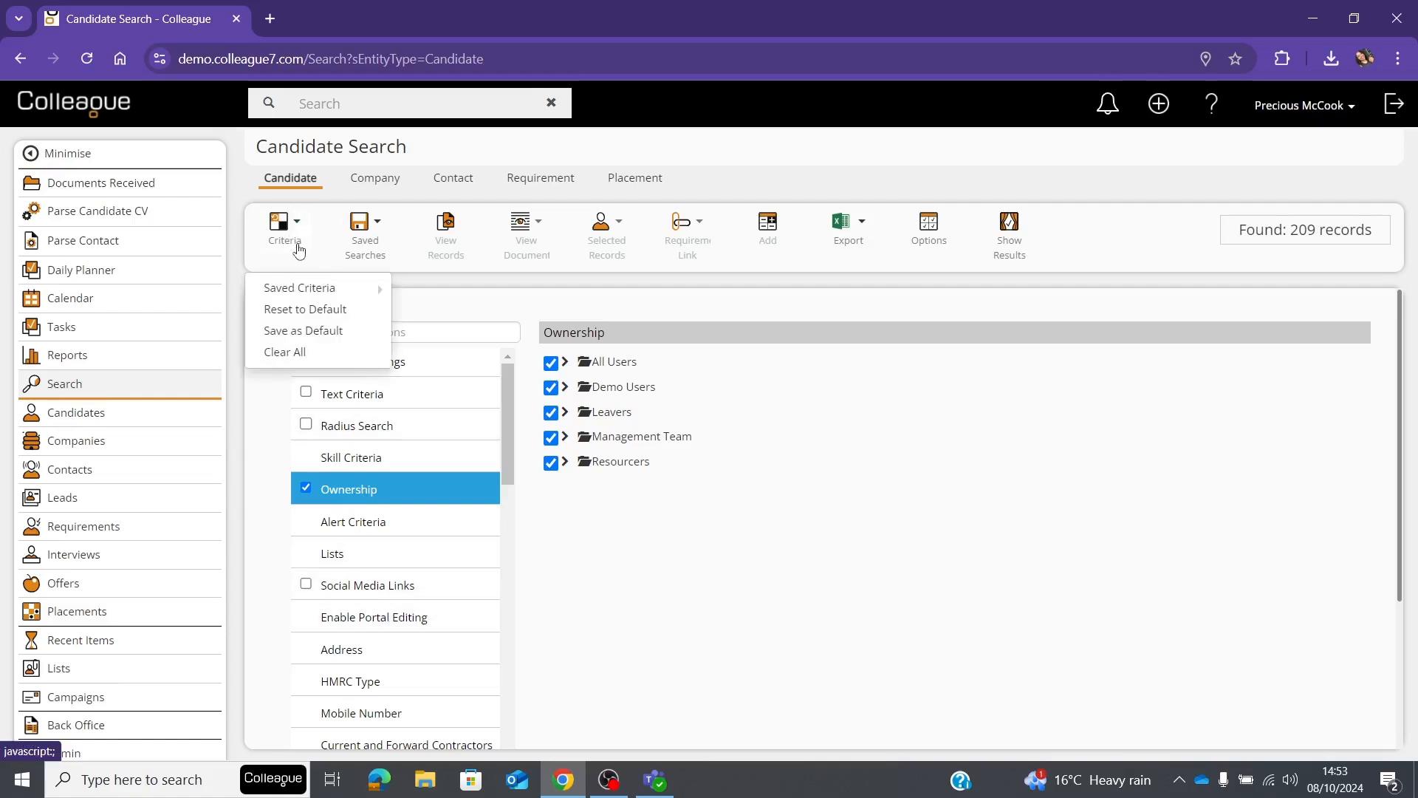
pyautogui.click(1008, 235)
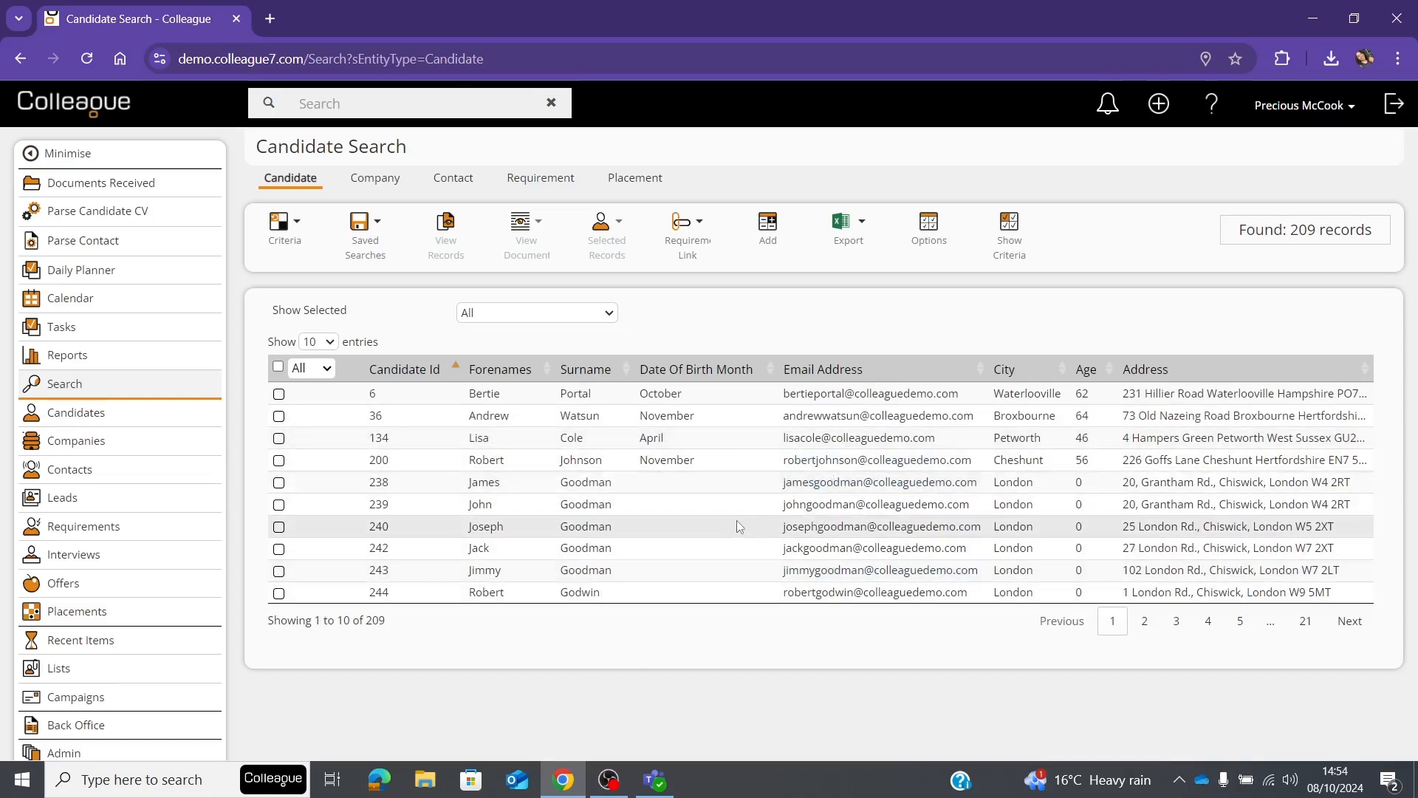
pyautogui.click(378, 242)
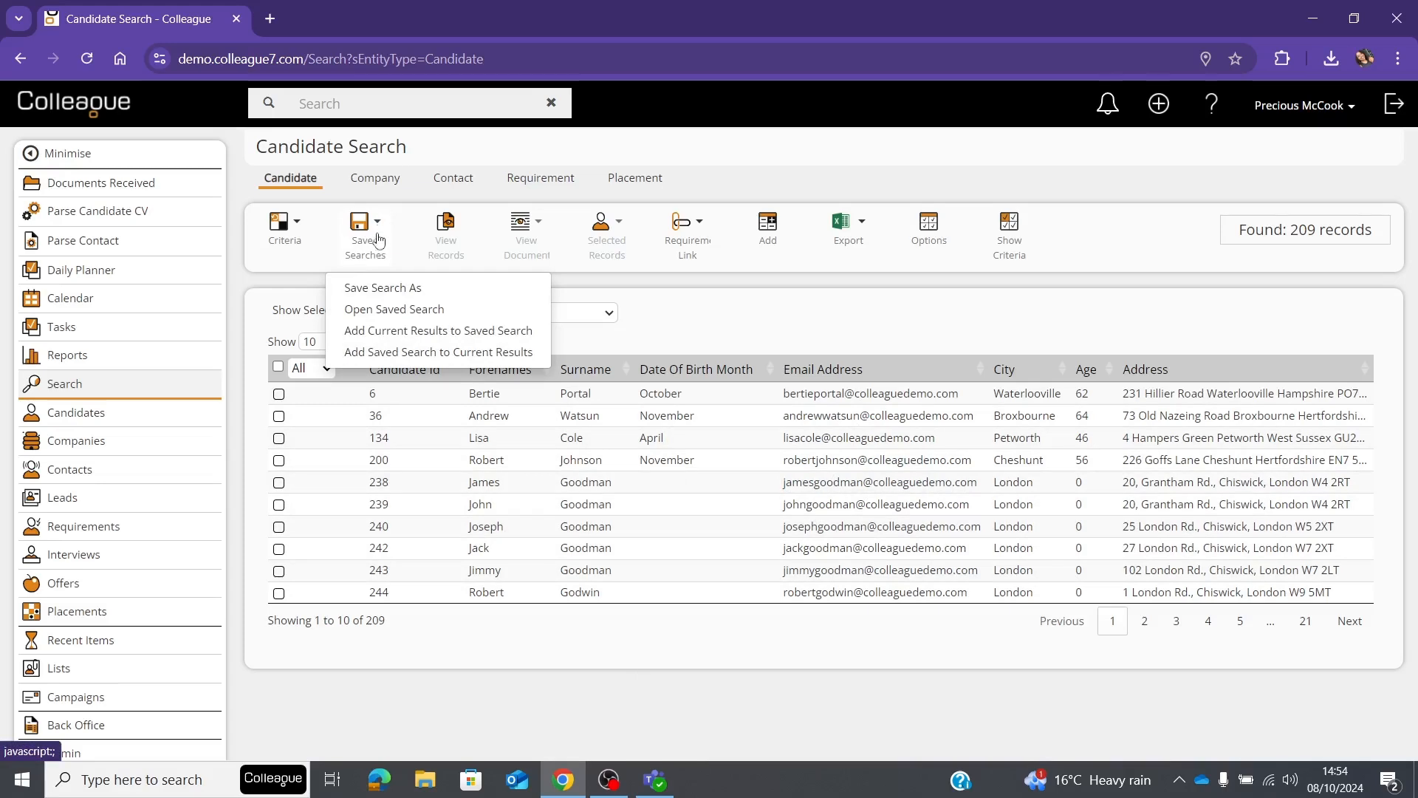
pyautogui.click(373, 288)
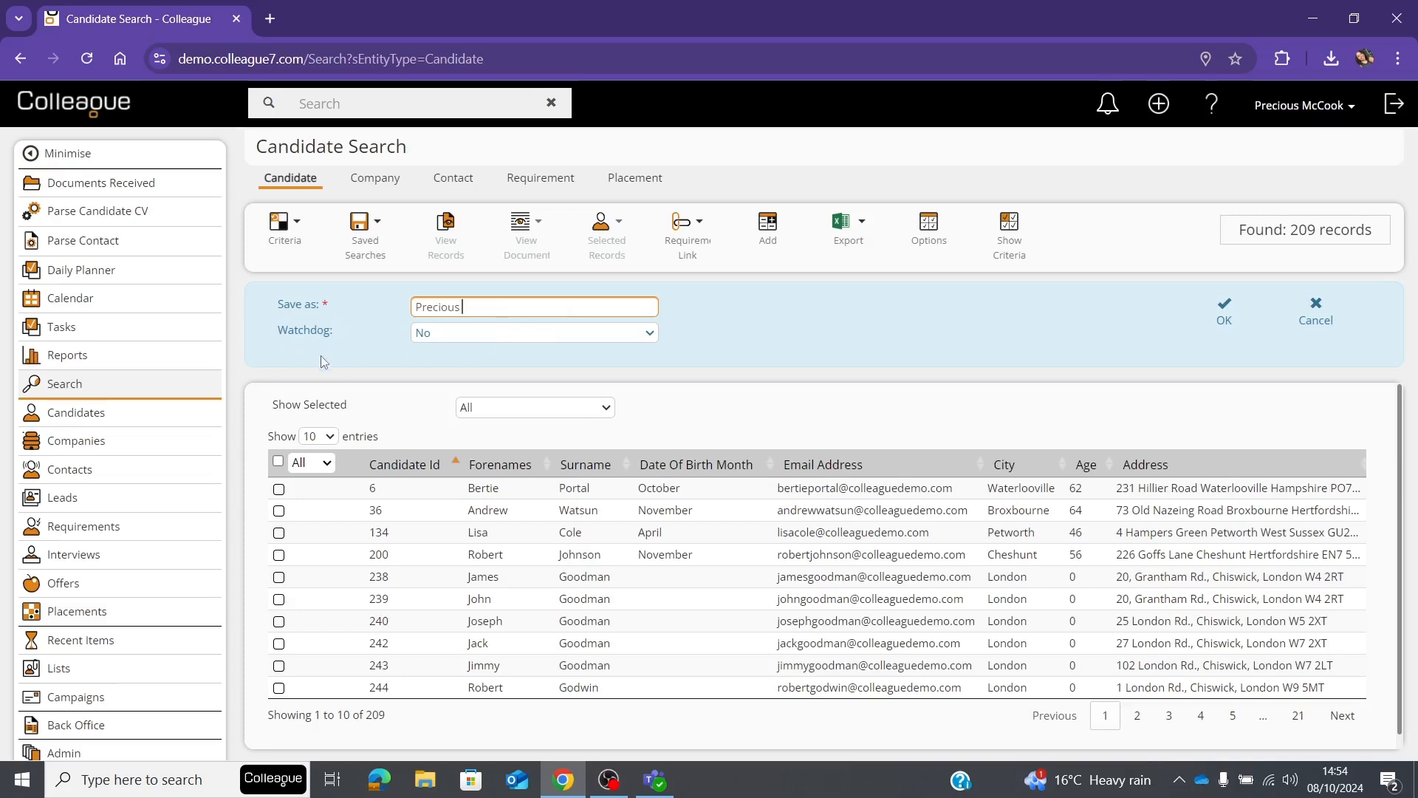
pyautogui.click(421, 338)
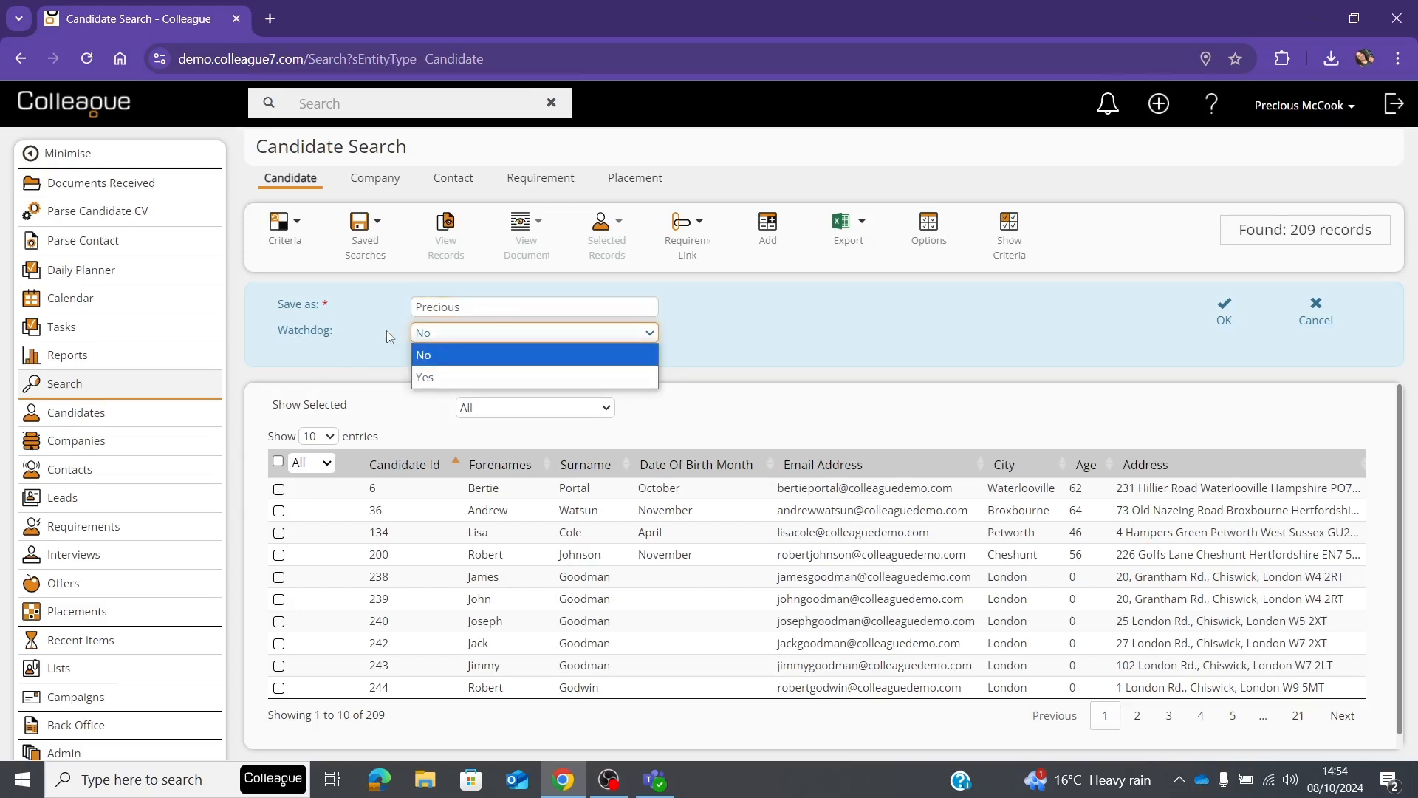
pyautogui.click(425, 341)
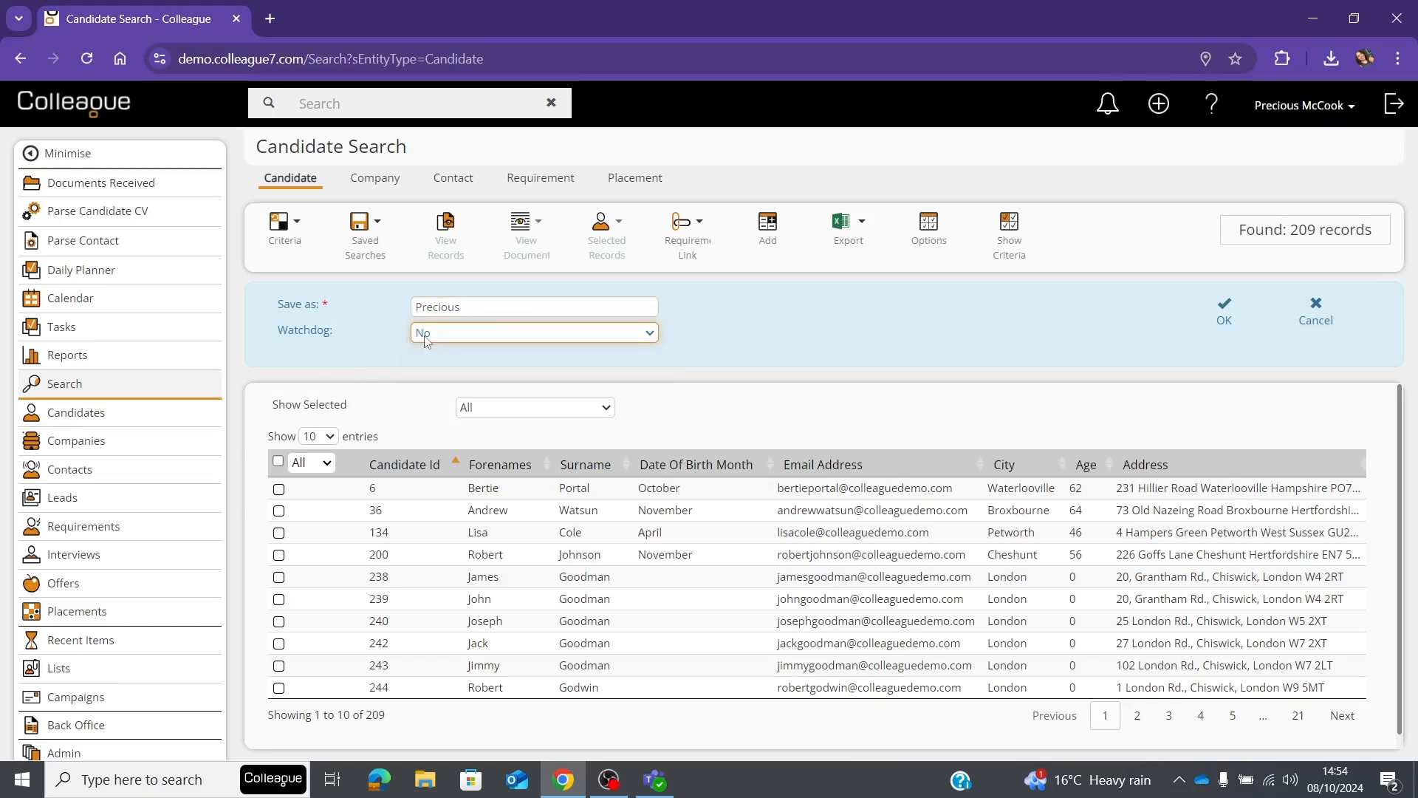
pyautogui.click(1223, 322)
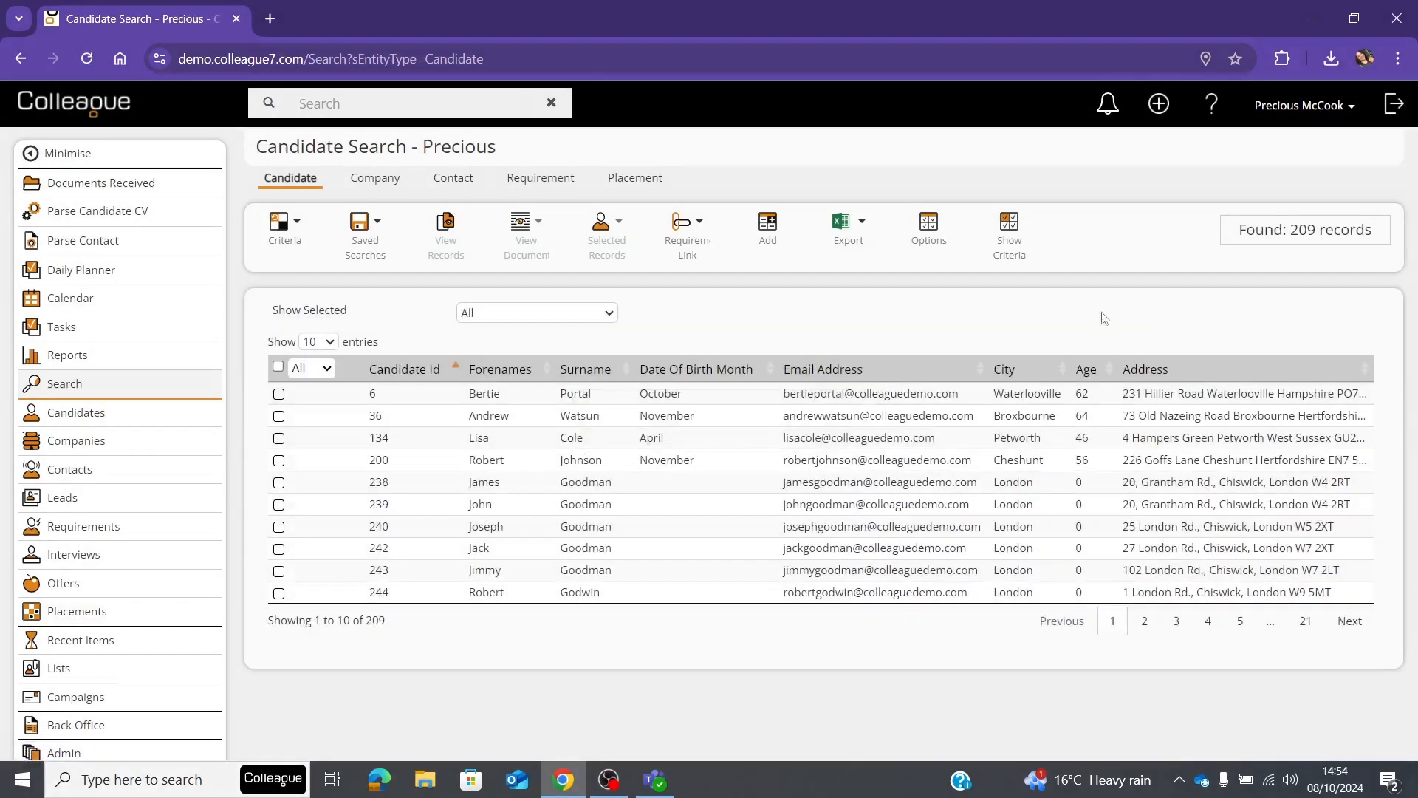
# Step: Clear all the search criteria and open the Radius Search criteria
pyautogui.click(286, 224)
pyautogui.click(278, 348)
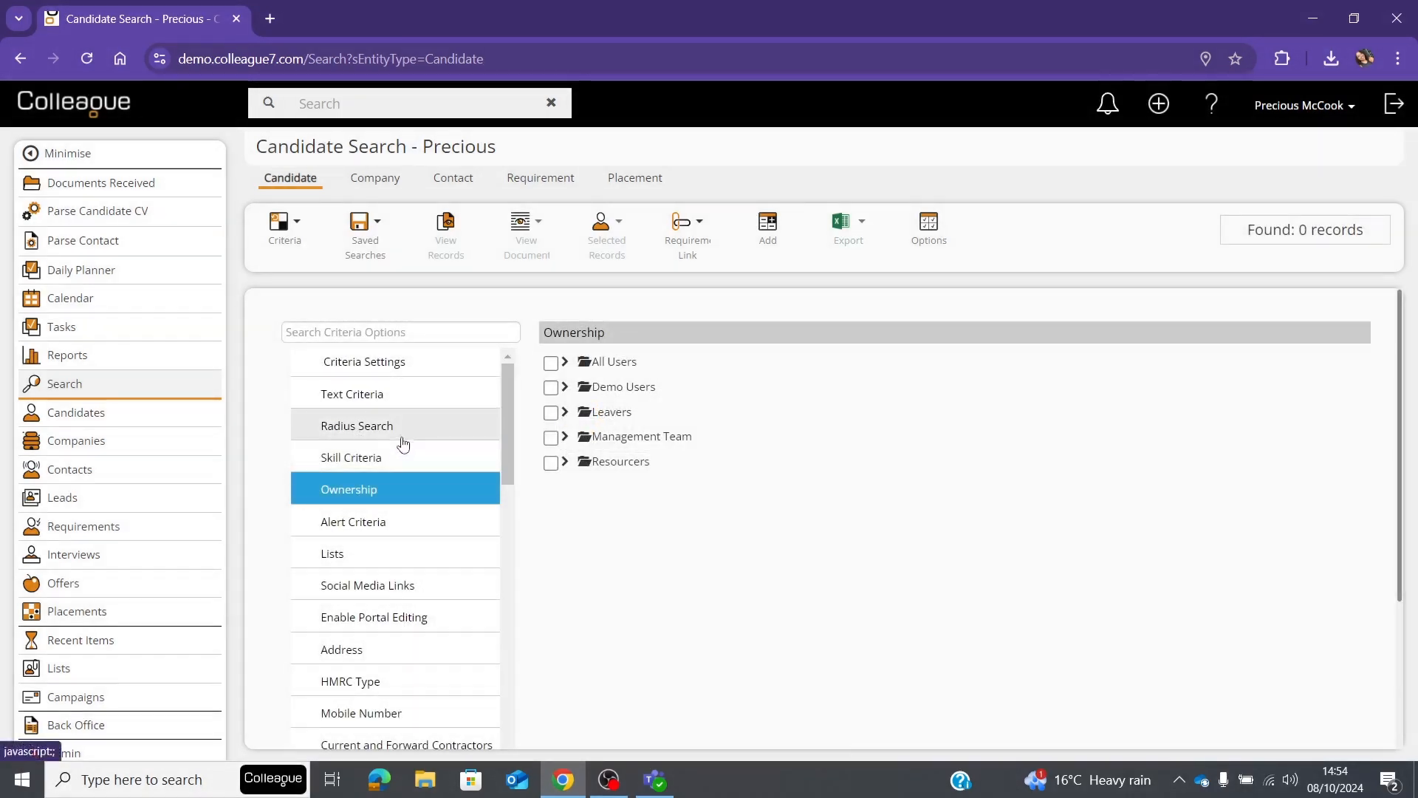
pyautogui.click(403, 439)
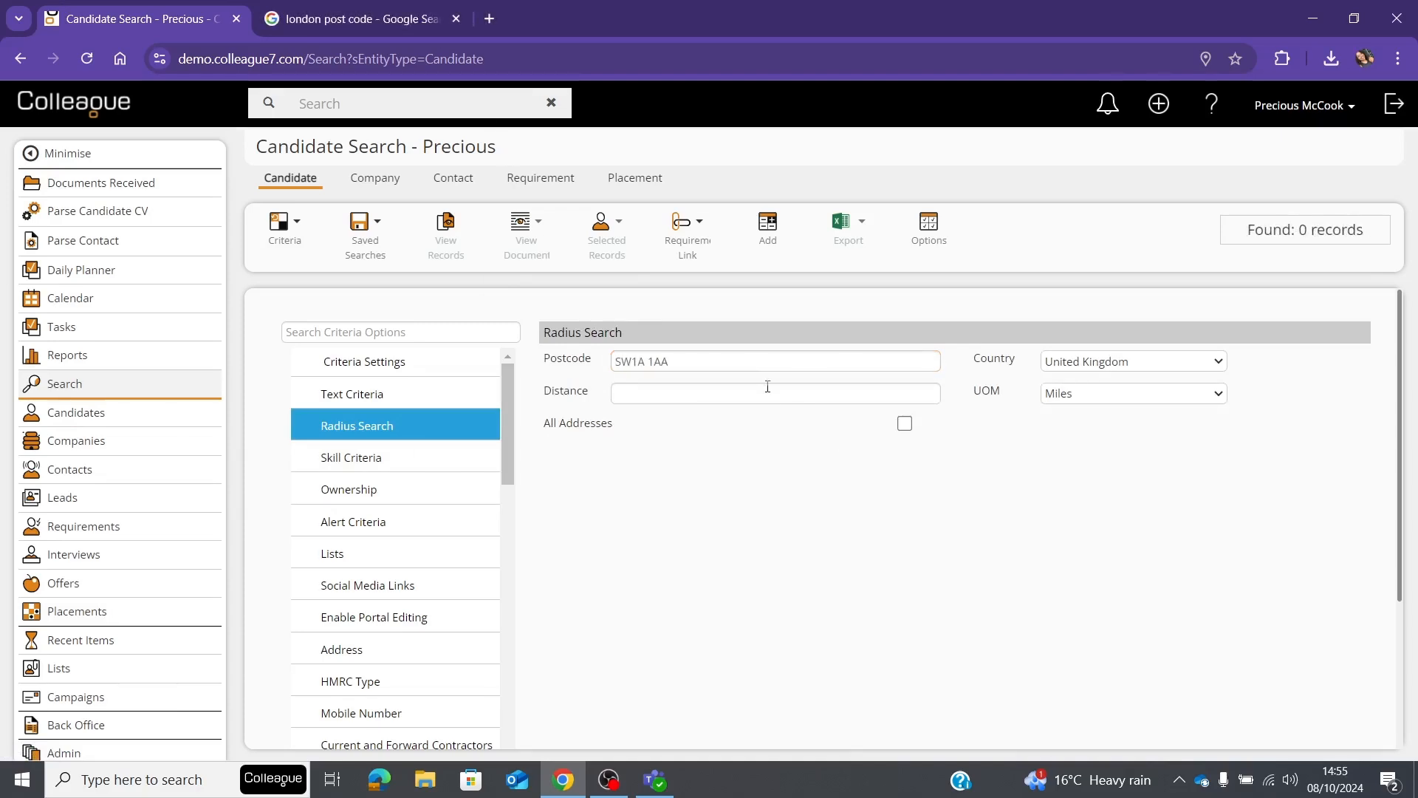
# Step: Set the radius search distance to 10 miles and show the matching candidates
pyautogui.click(781, 395)
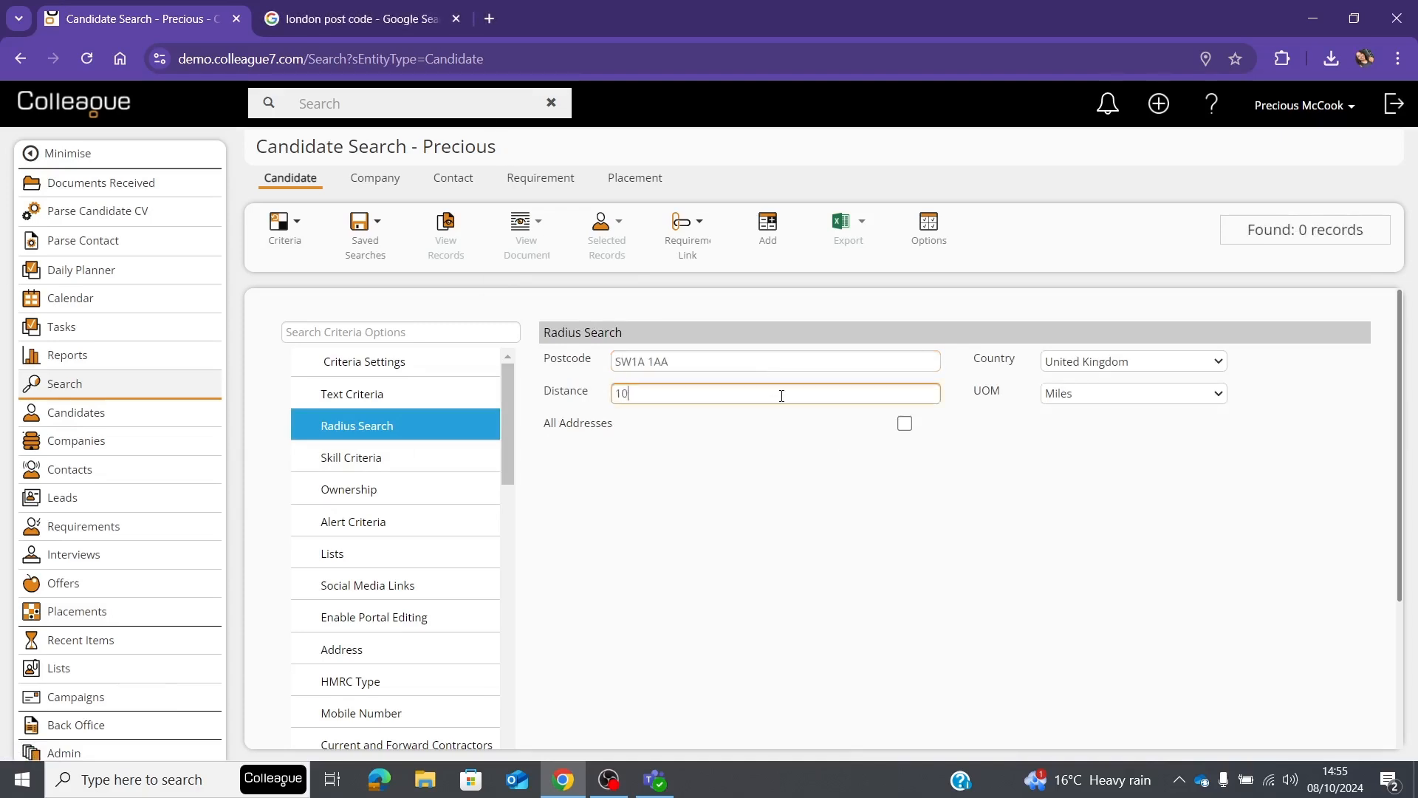
pyautogui.click(892, 499)
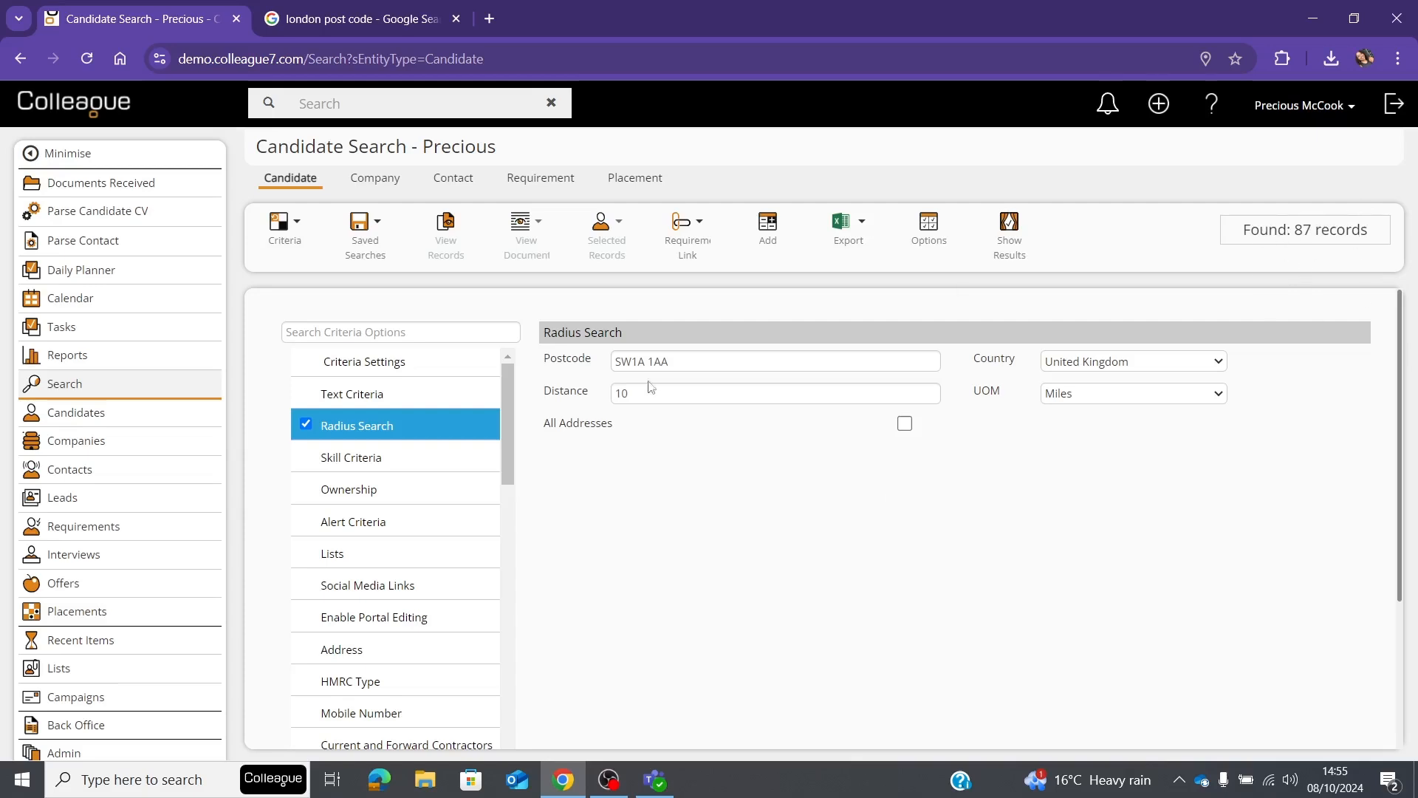
pyautogui.click(1008, 235)
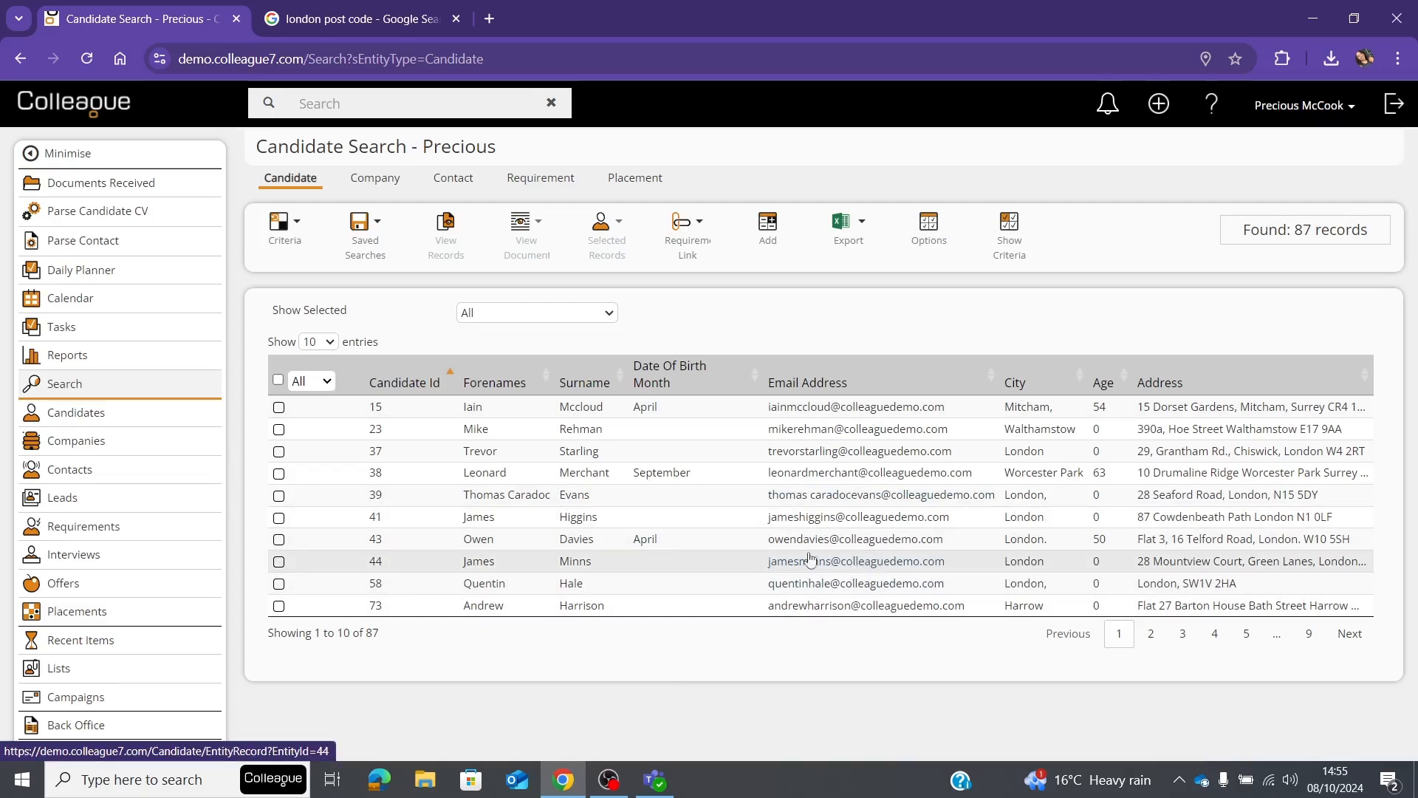
# Step: Add the current radius search results to the saved candidate search named after the signed-in user
pyautogui.click(390, 247)
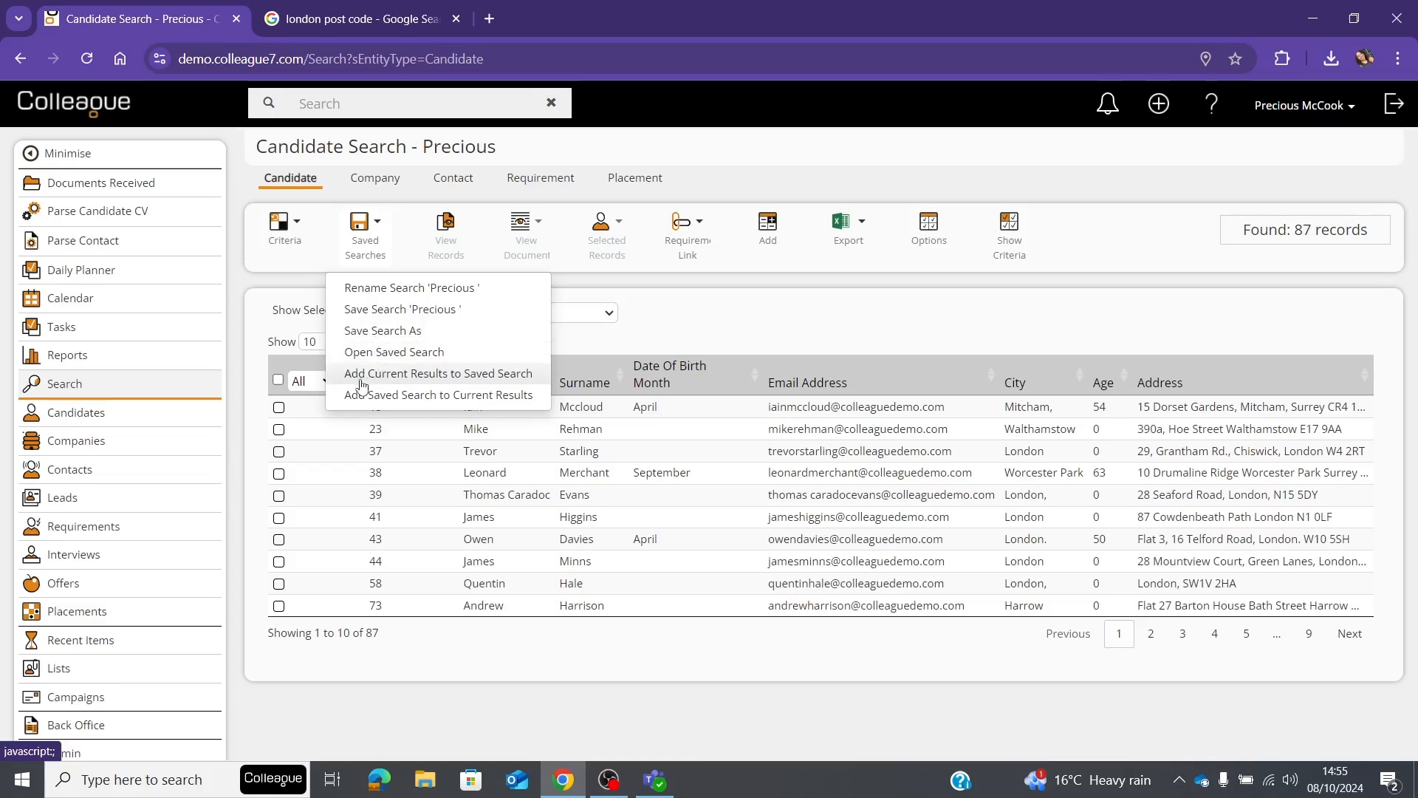
pyautogui.click(476, 375)
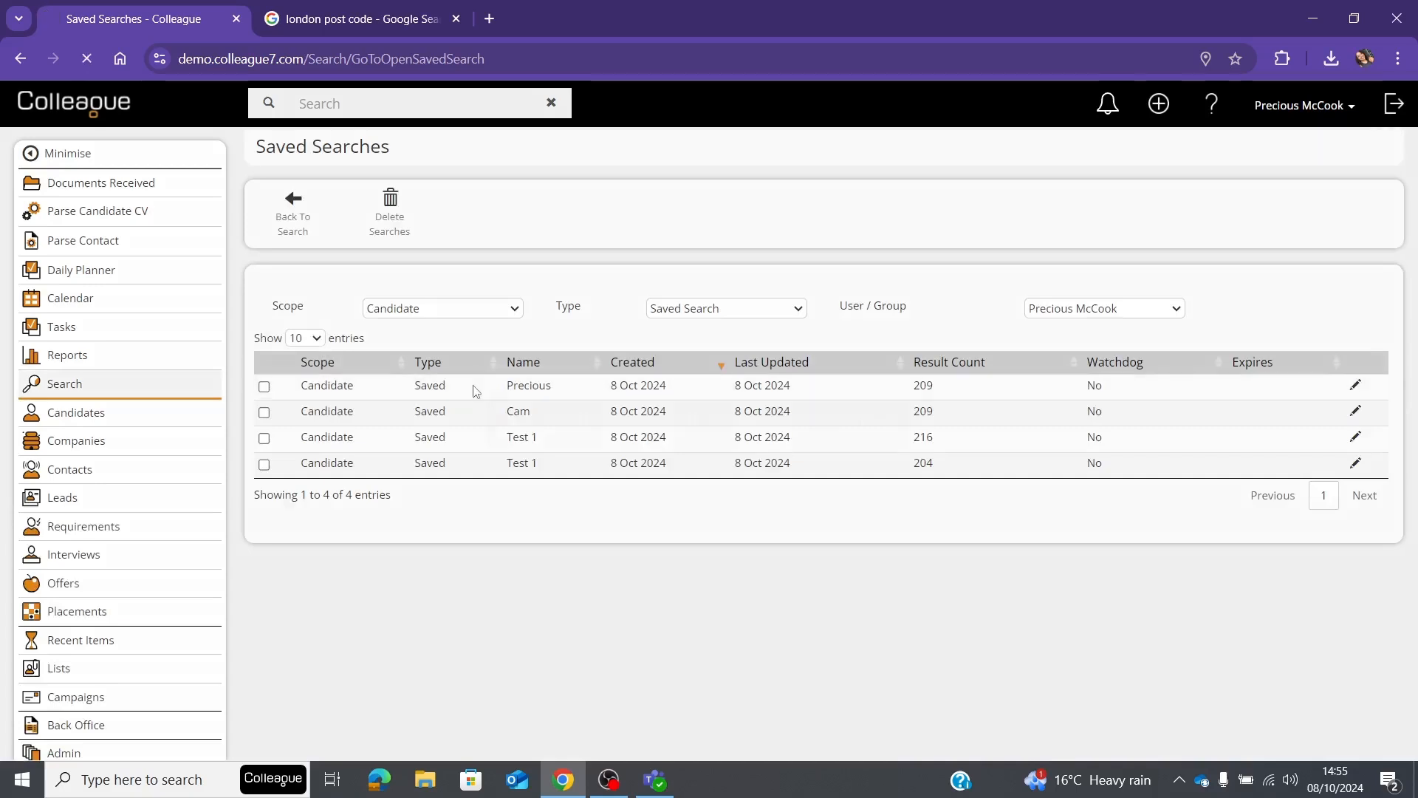
pyautogui.click(475, 388)
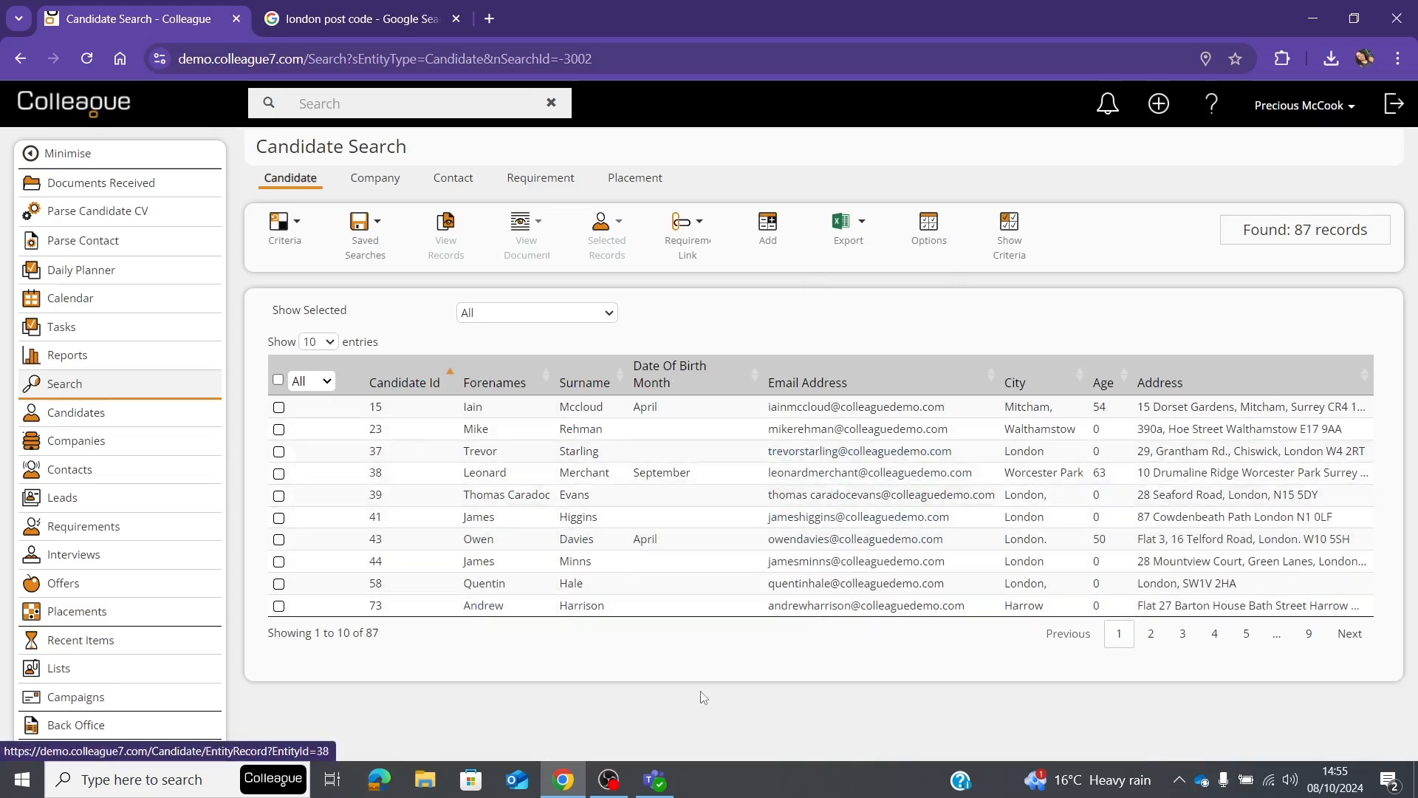
# Step: Open the saved candidate search named after the signed-in user to view its combined results
pyautogui.click(369, 236)
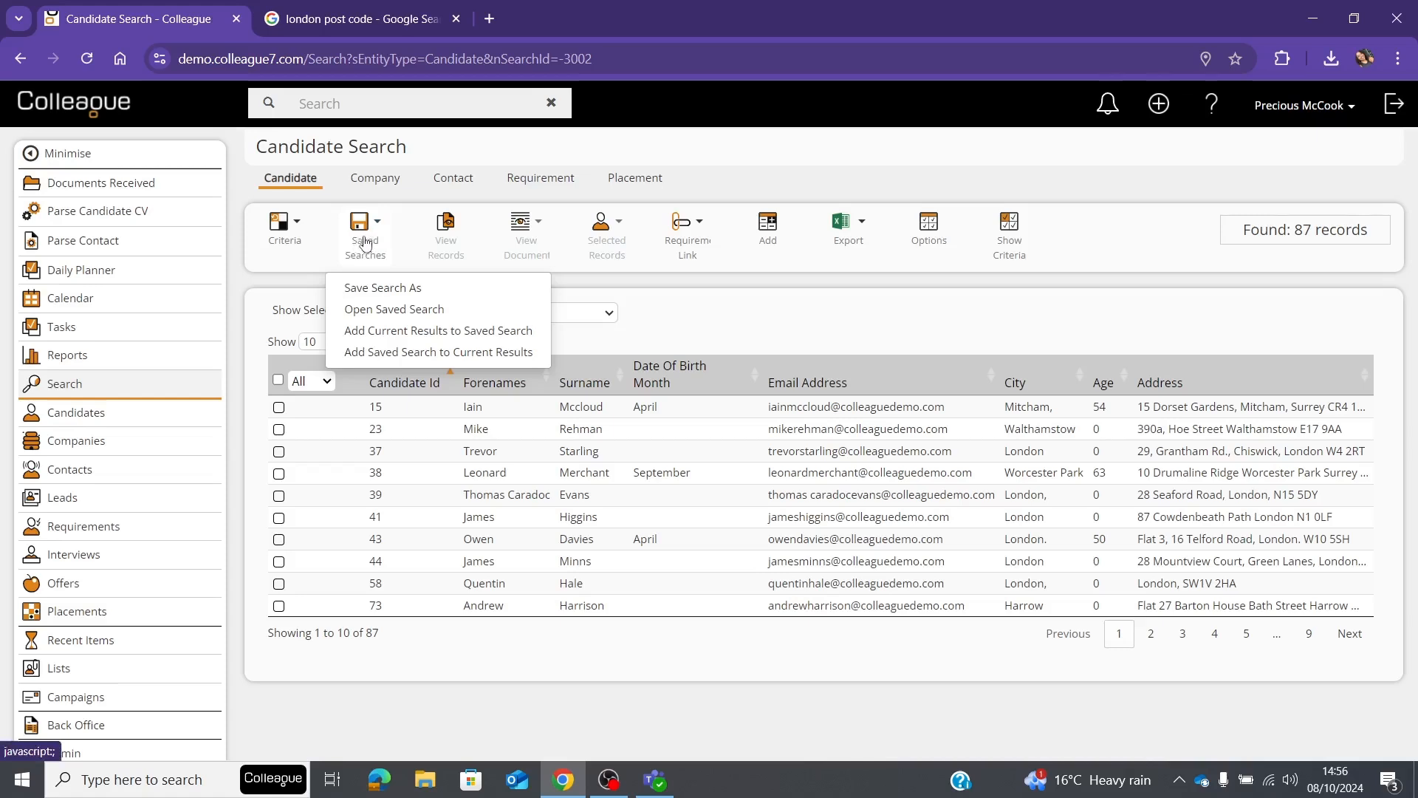
pyautogui.click(385, 311)
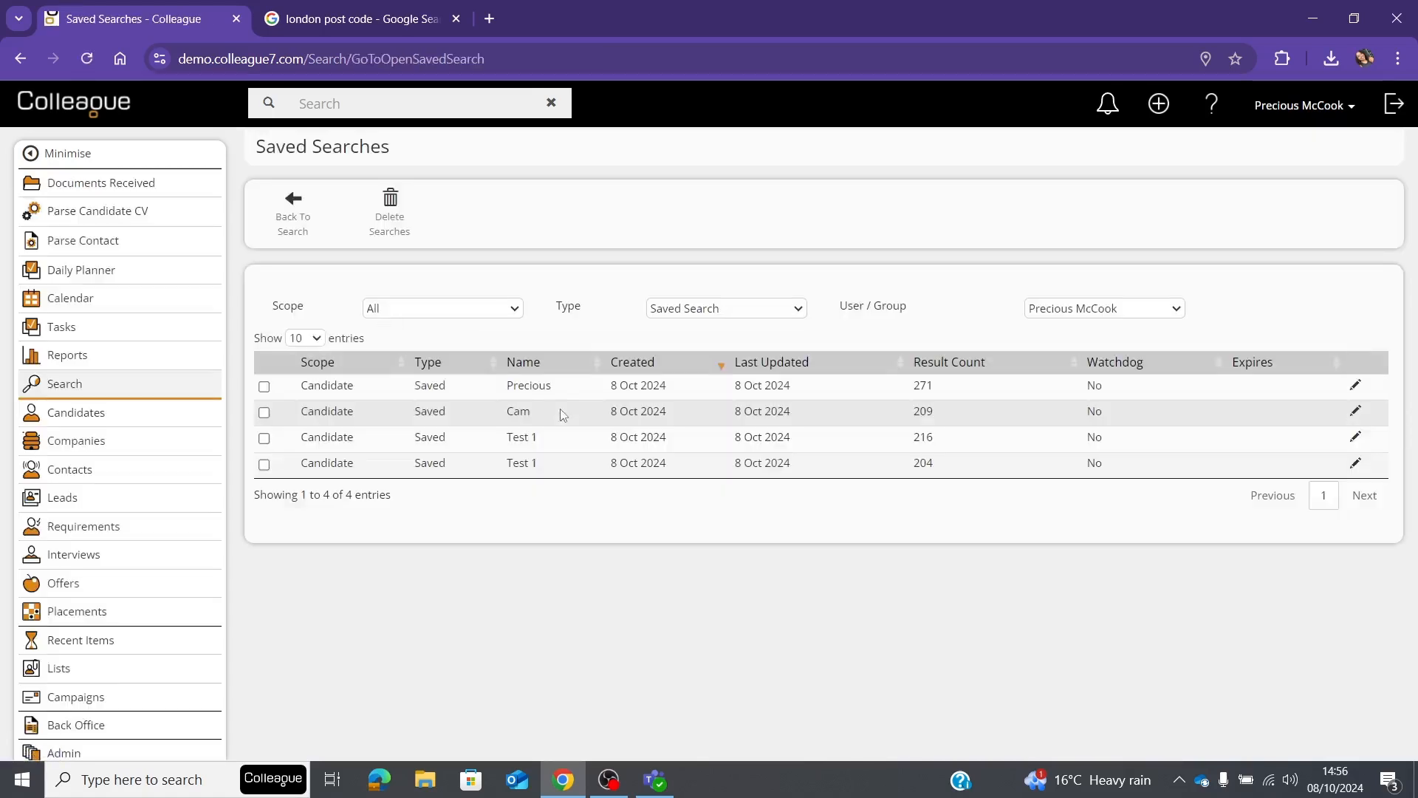
pyautogui.doubleClick(377, 391)
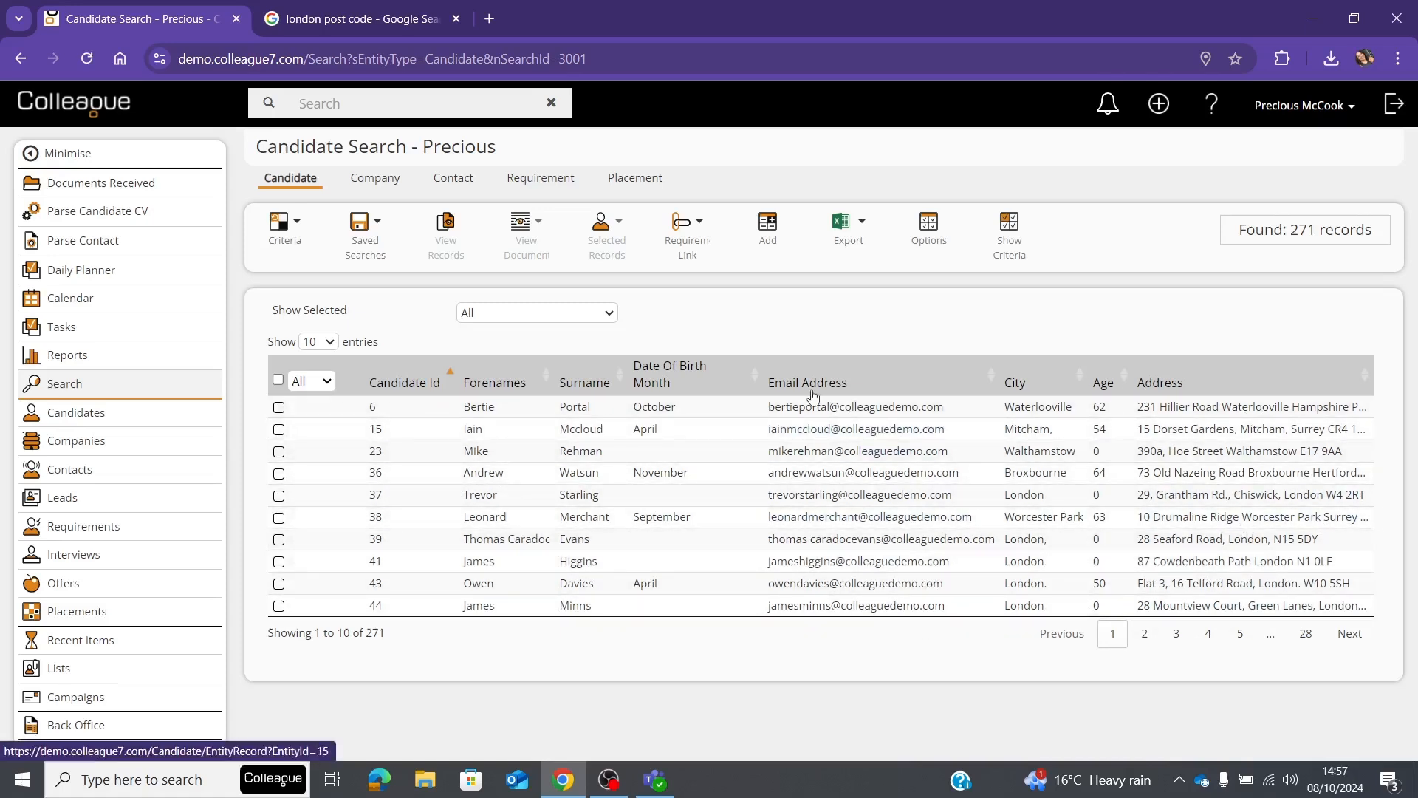
# Step: Reorder the candidate listing columns, placing Address above Email Address and Candidate Id below Surname, and return to the search results
pyautogui.click(933, 253)
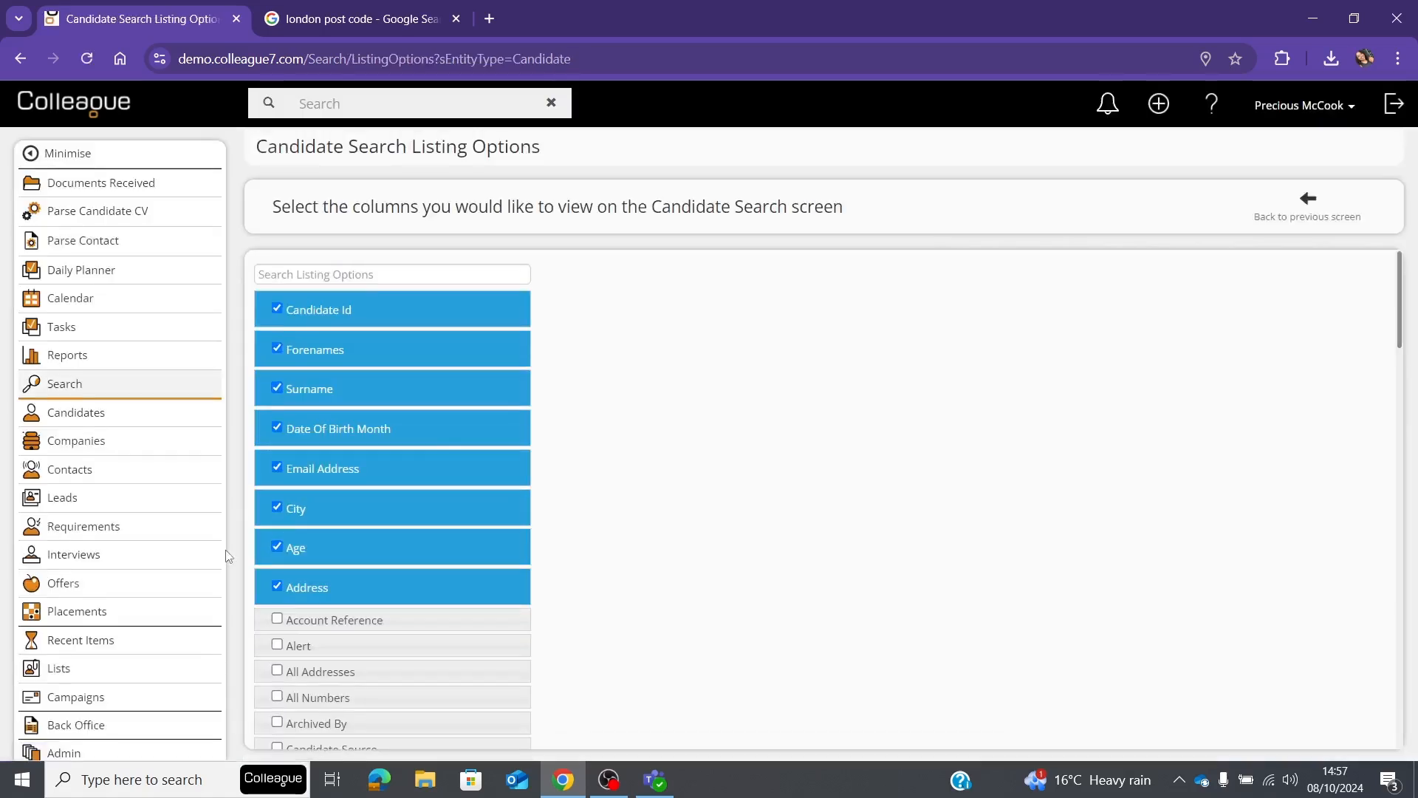
pyautogui.scroll(-8, 342, 661)
pyautogui.scroll(8, 342, 661)
pyautogui.scroll(-1, 342, 660)
pyautogui.scroll(-2, 341, 661)
pyautogui.scroll(2, 300, 557)
pyautogui.click(278, 505)
pyautogui.click(281, 493)
pyautogui.moveTo(326, 493); pyautogui.dragTo(327, 376)
pyautogui.scroll(1, 329, 387)
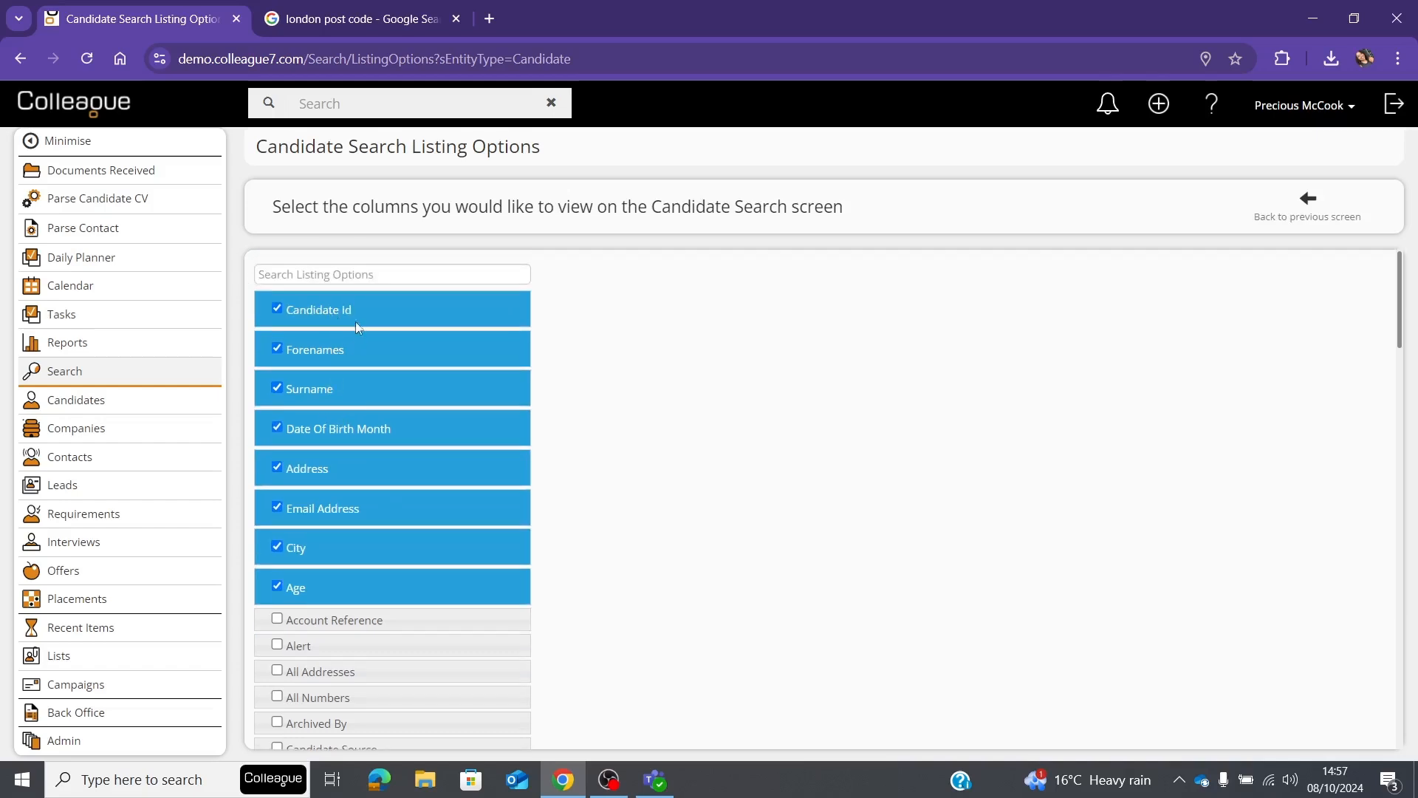
pyautogui.moveTo(353, 303); pyautogui.dragTo(358, 380)
pyautogui.click(1287, 220)
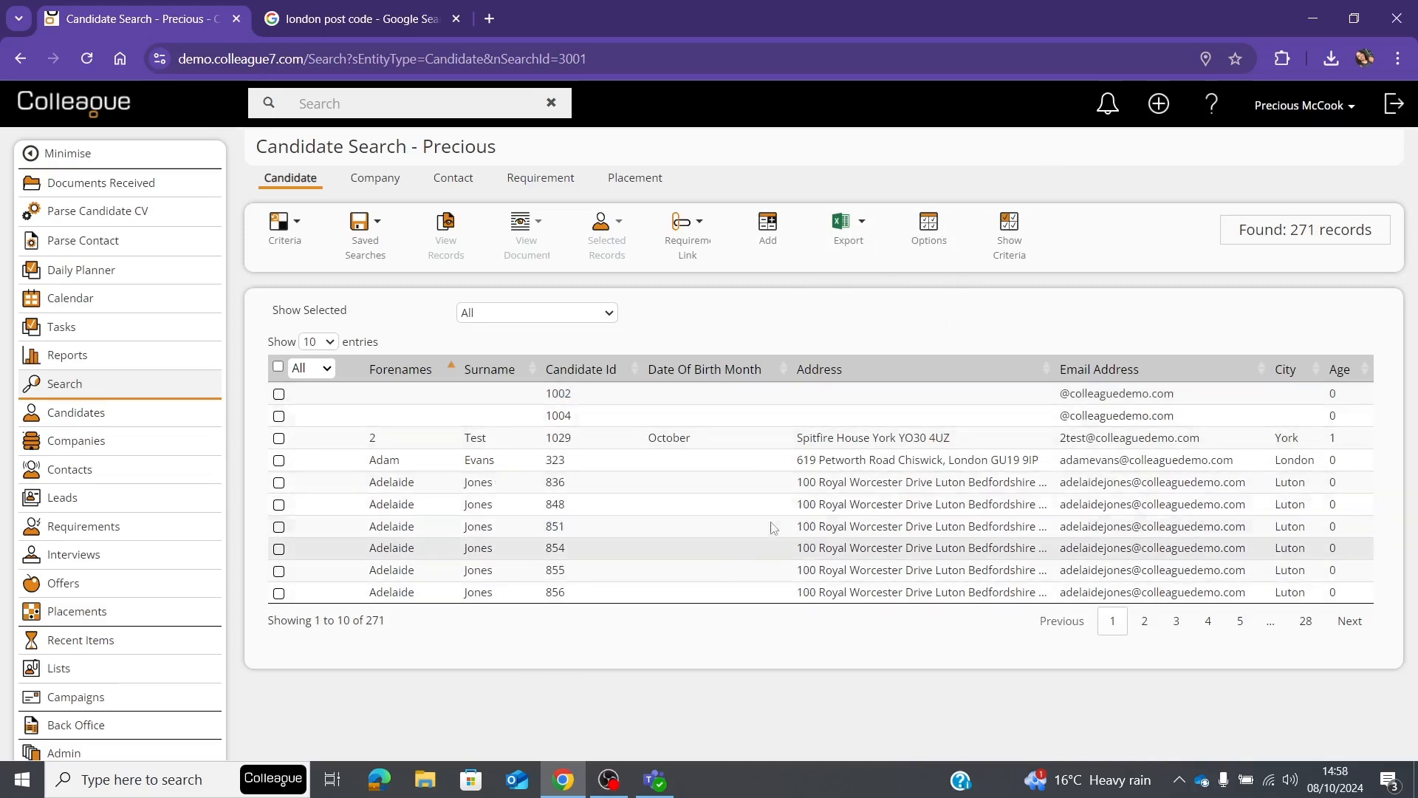
# Step: Open the London candidate's record from the fourth result row and close the Google search tab for the London post code
pyautogui.click(374, 461)
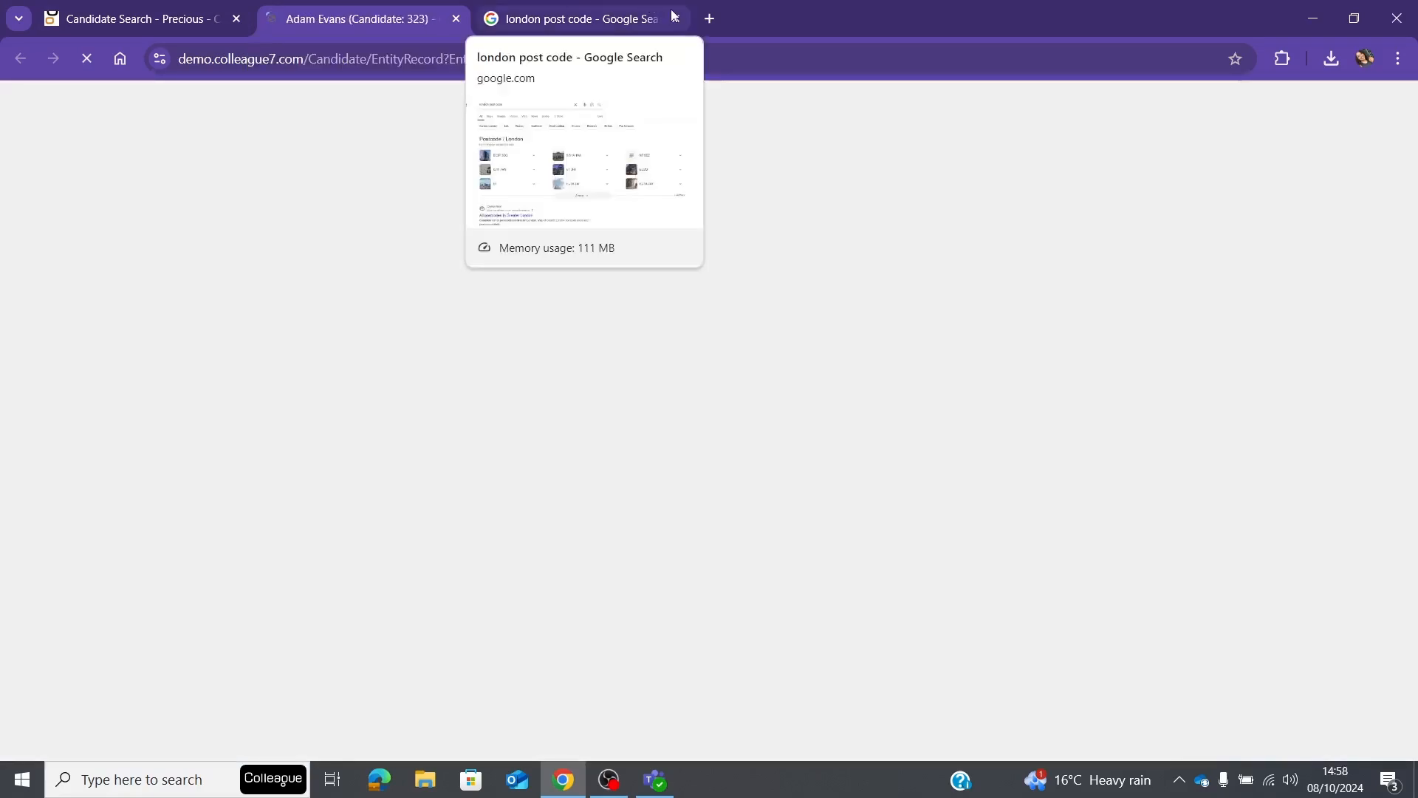
pyautogui.click(675, 18)
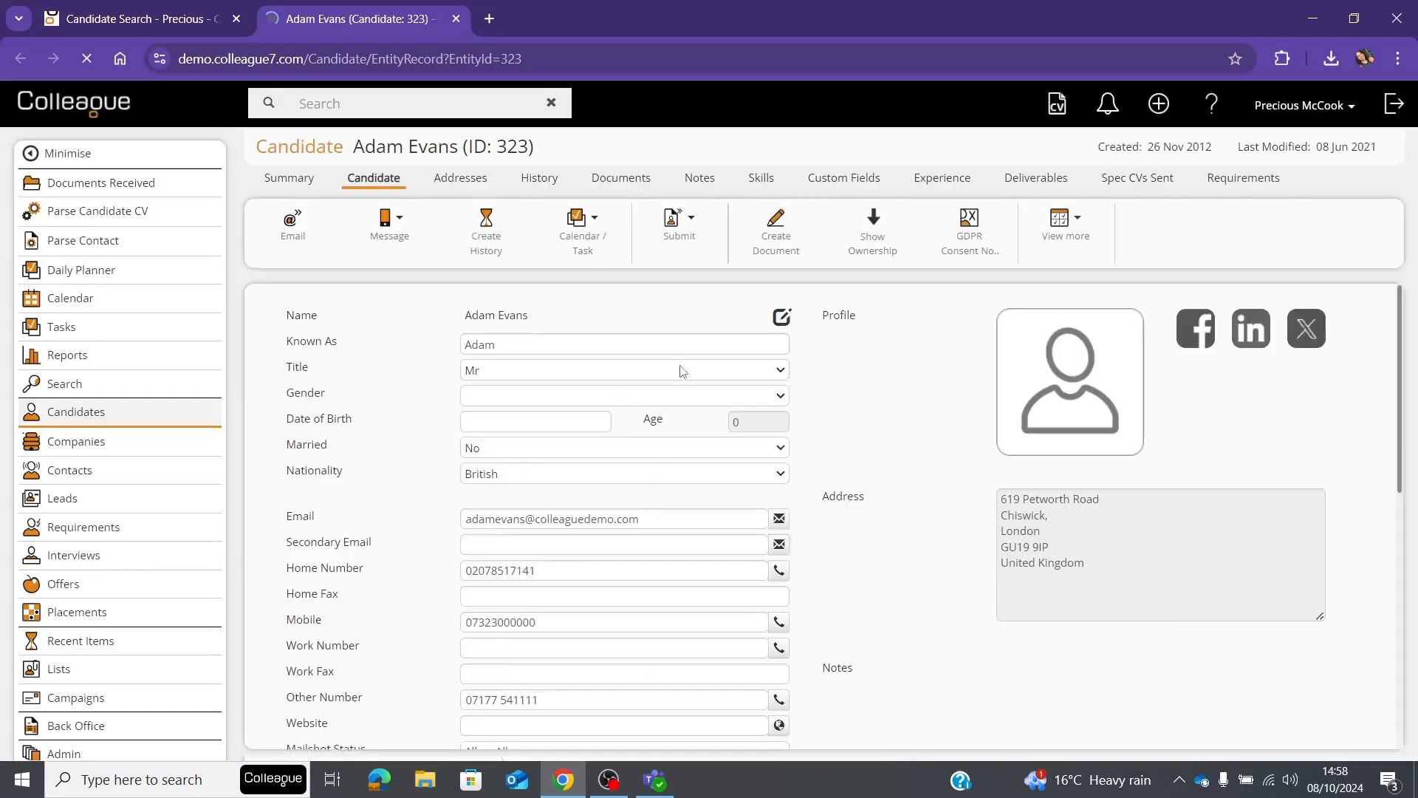